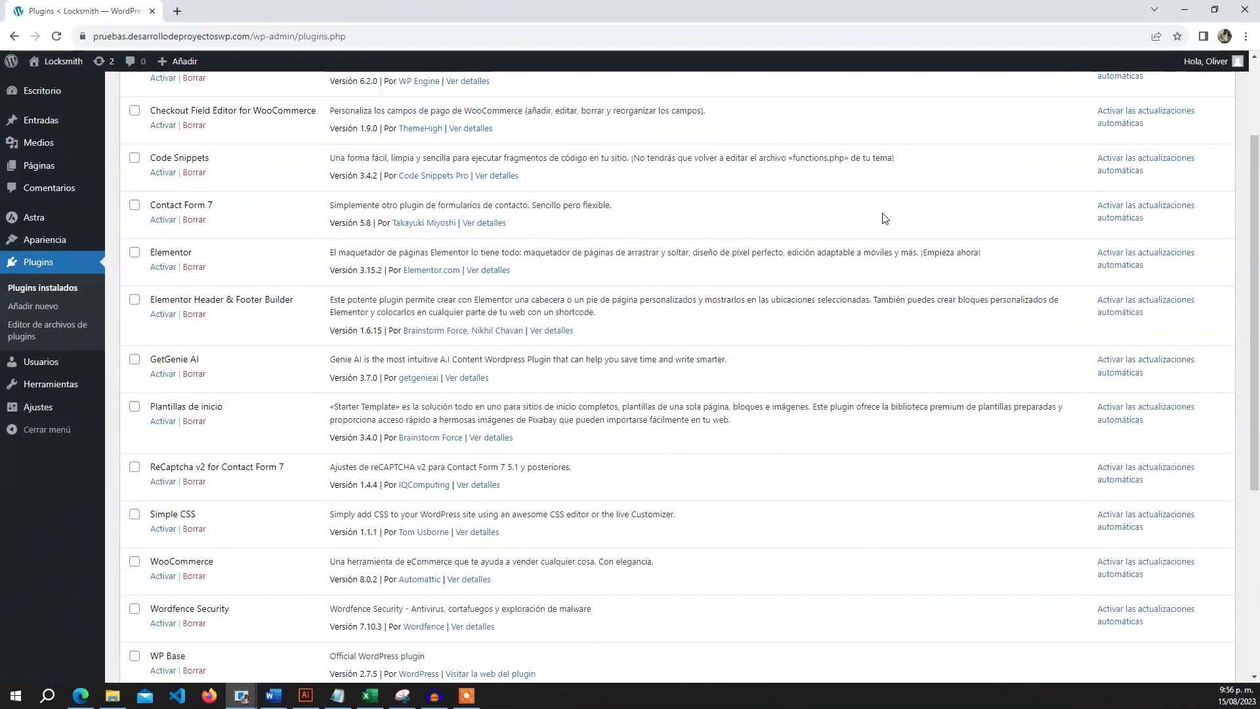
# Search the plugin directory for "wordfence" and activate the Wordfence Security – Firewall, Malware Scan, and Login Security plugin
pyautogui.scroll(3, 886, 219)
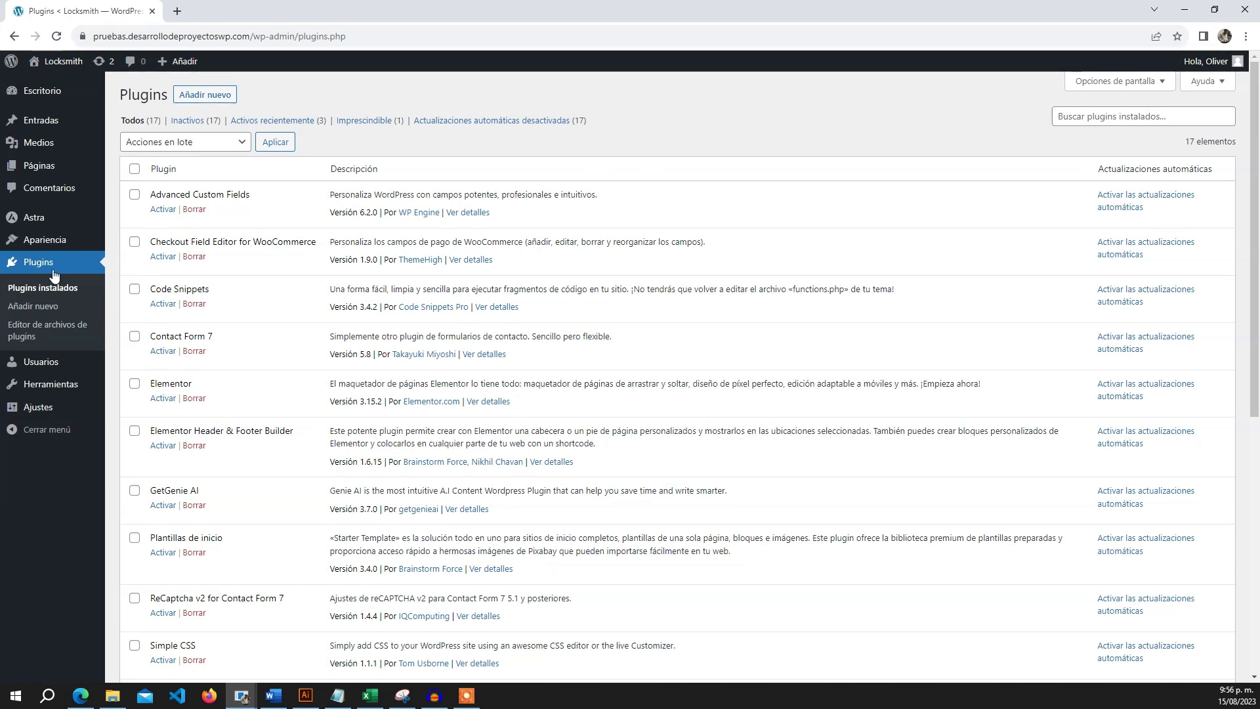
pyautogui.click(205, 95)
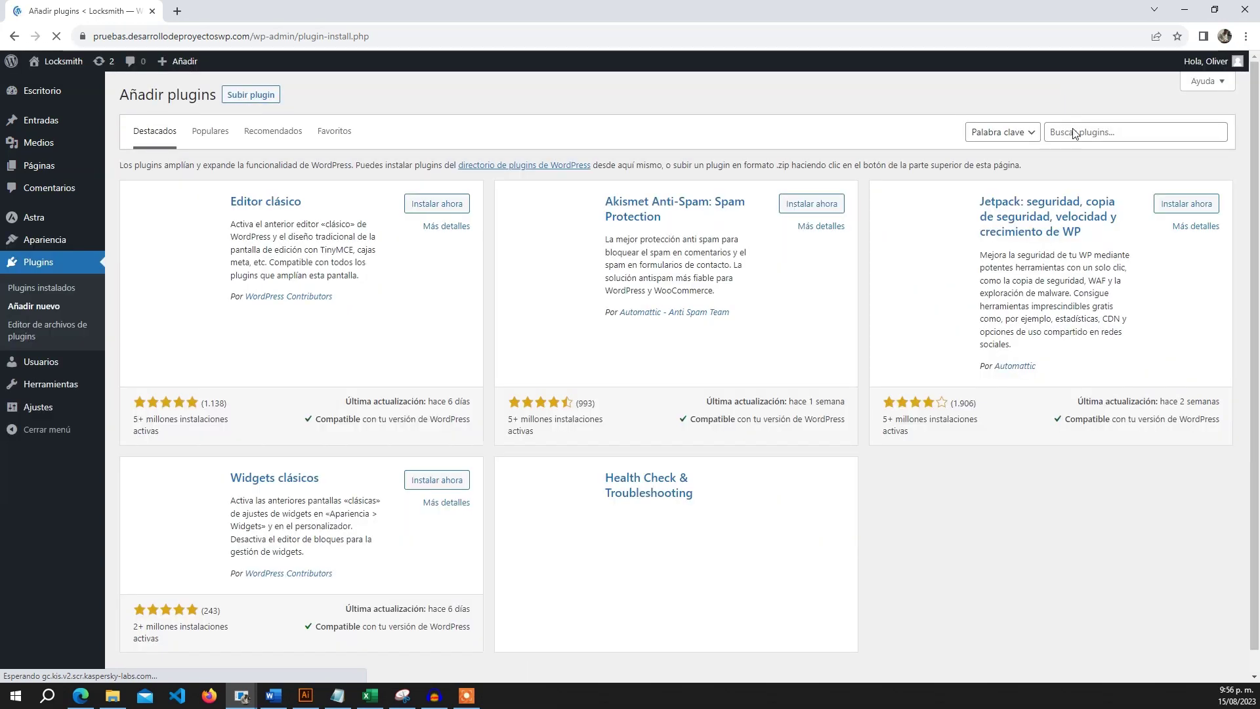
pyautogui.click(1074, 132)
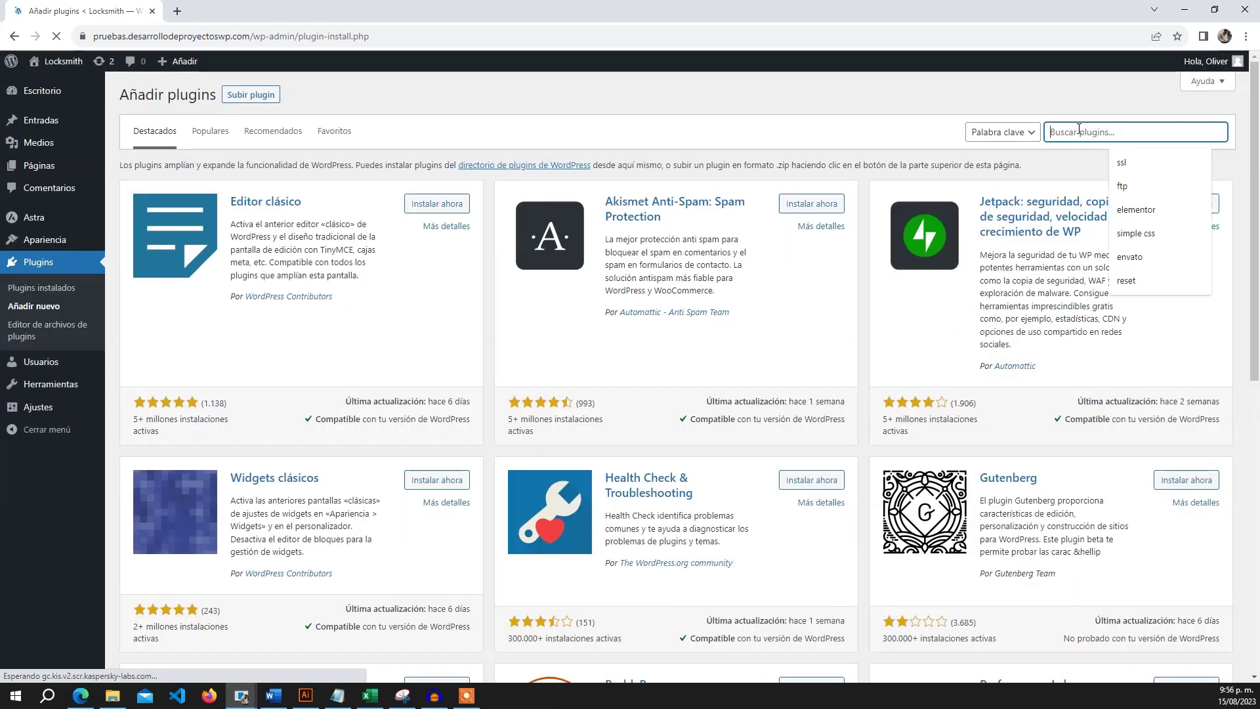
pyautogui.write('wordfence')
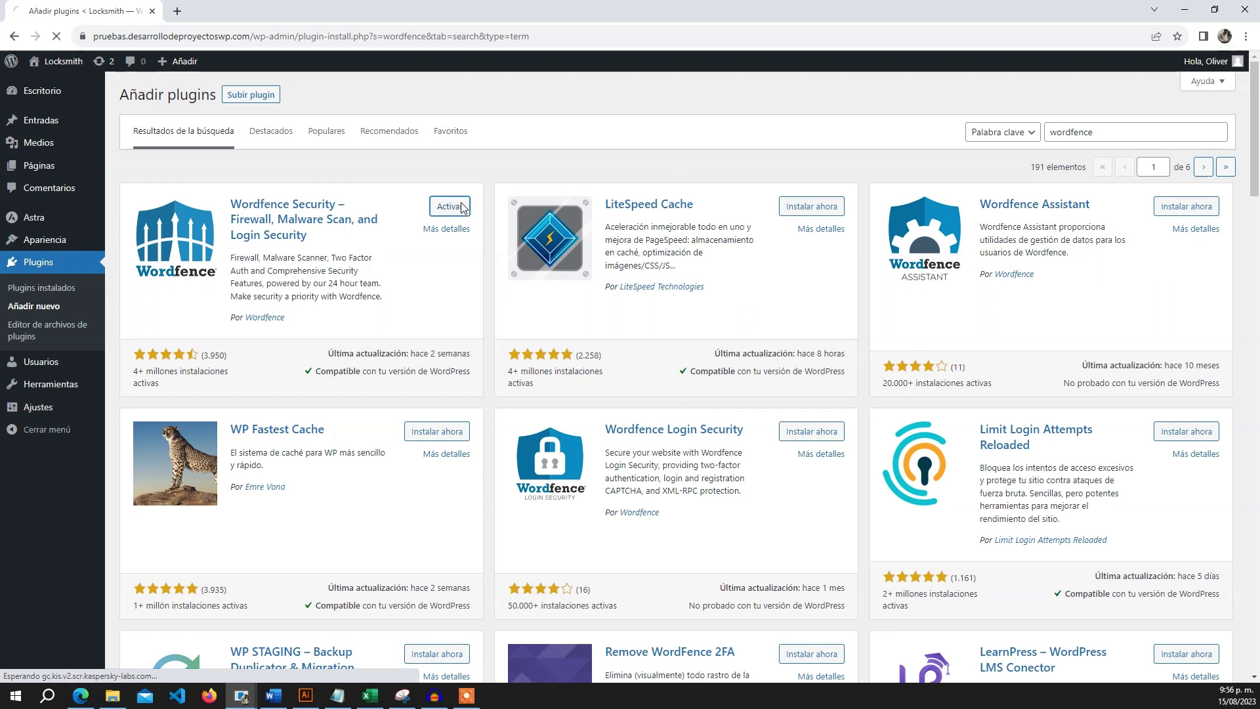
pyautogui.click(462, 208)
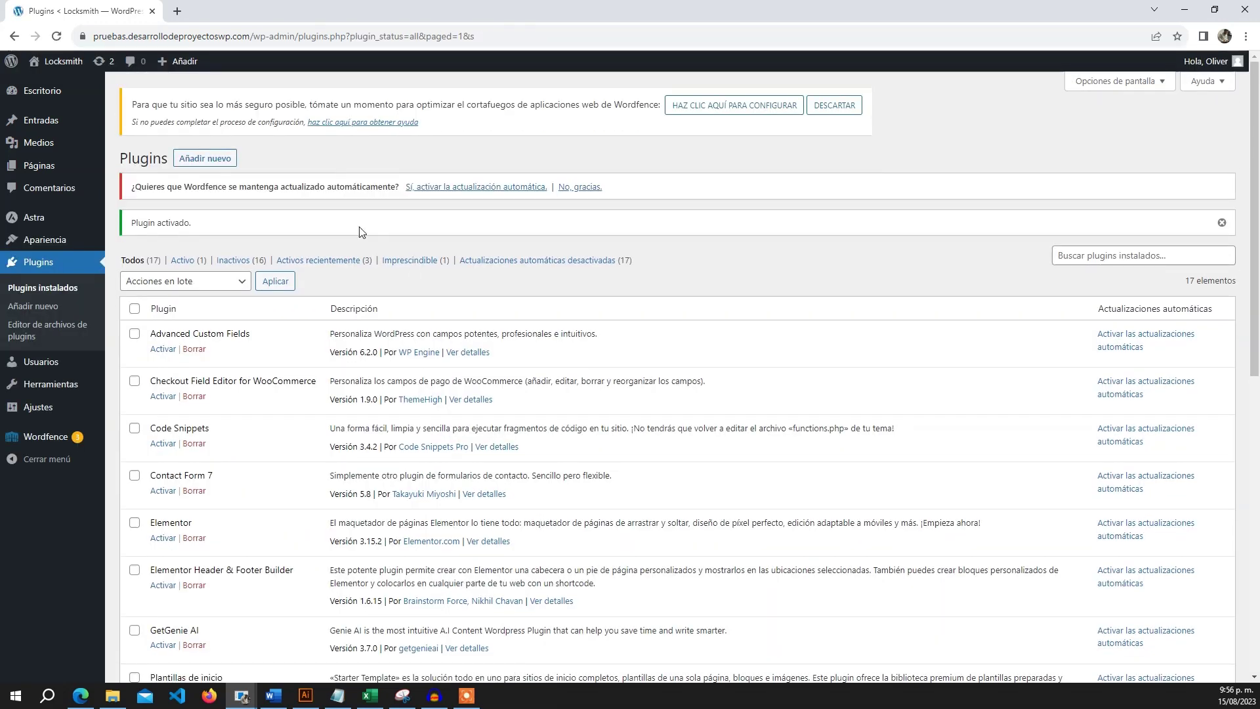
# Accept automatic updates for Wordfence in the notice on the Plugins page
pyautogui.moveTo(134, 189); pyautogui.dragTo(345, 188)
pyautogui.tripleClick(361, 187)
pyautogui.click(210, 190)
pyautogui.moveTo(210, 190); pyautogui.dragTo(242, 187)
pyautogui.click(344, 187)
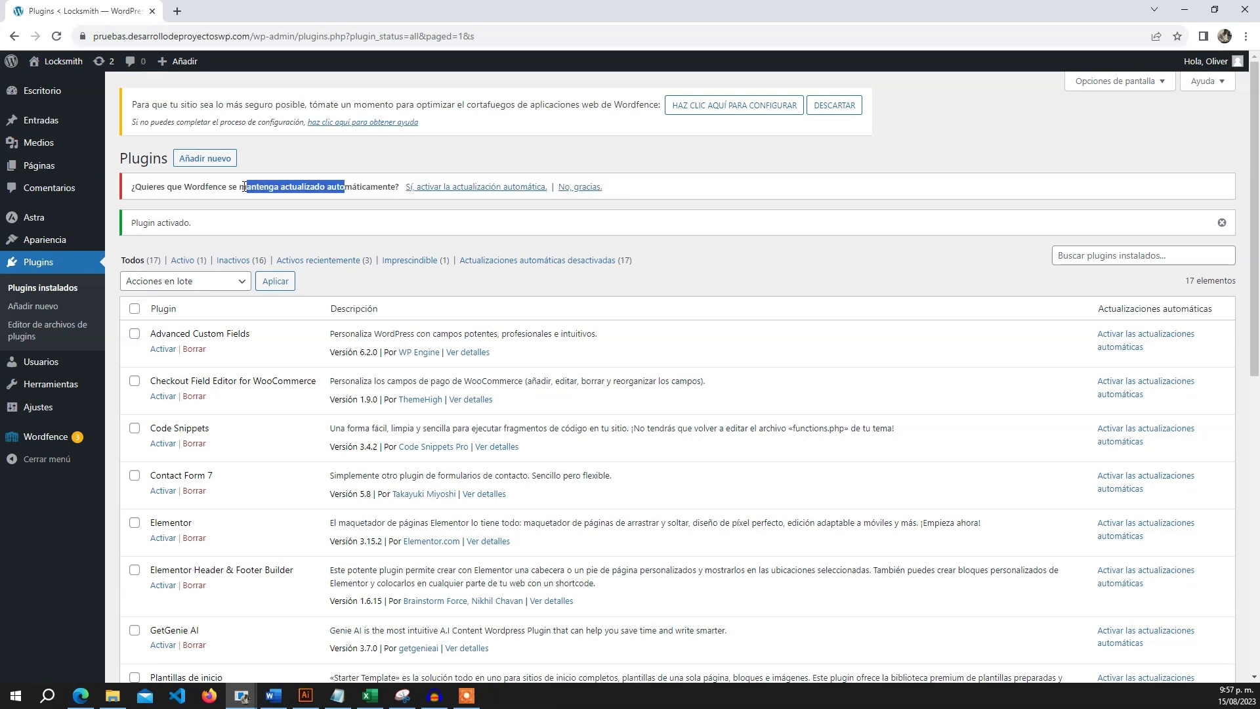
pyautogui.click(459, 189)
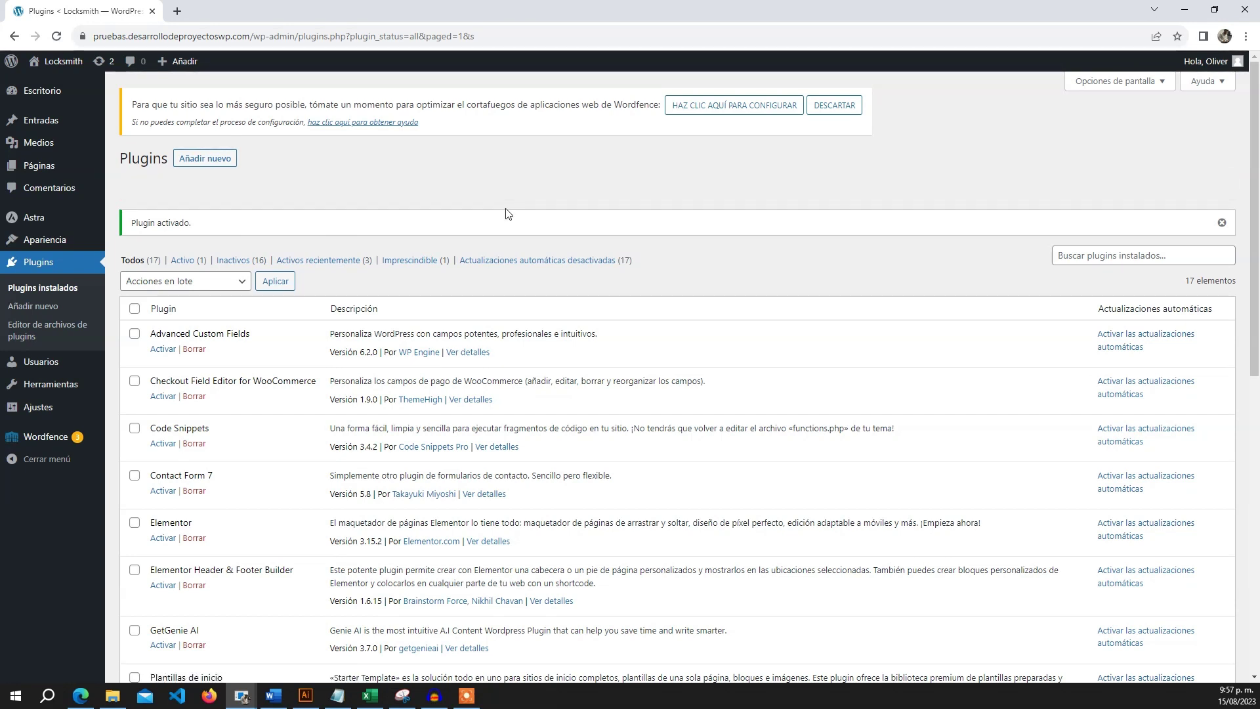
# Open the Wordfence dashboard (Escritorio) and agree to its updated terms and privacy policy
pyautogui.moveTo(77, 438)
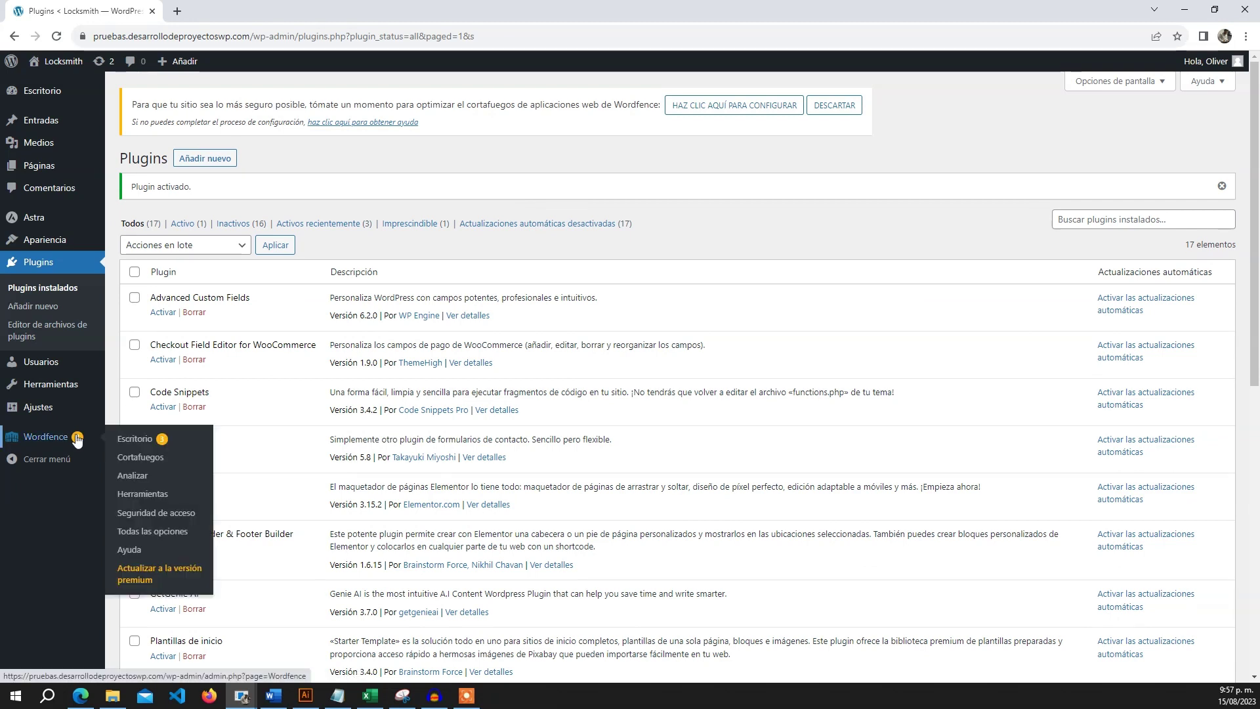
pyautogui.click(136, 438)
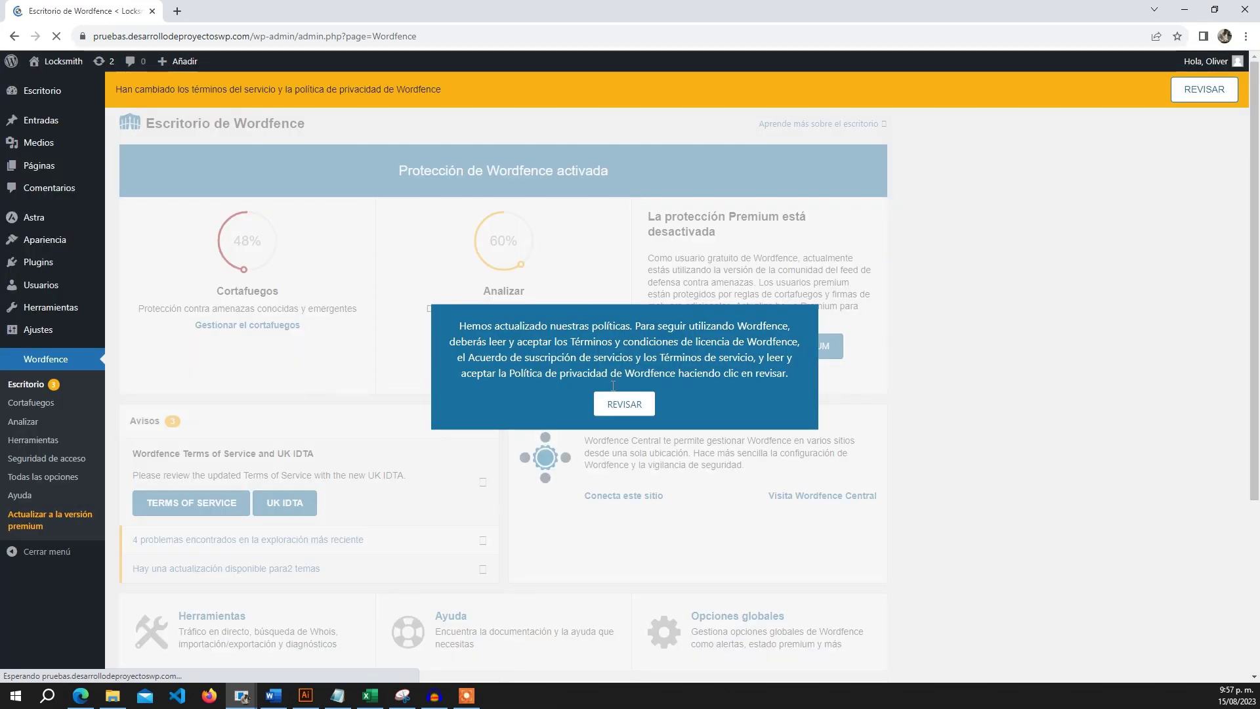
pyautogui.click(621, 406)
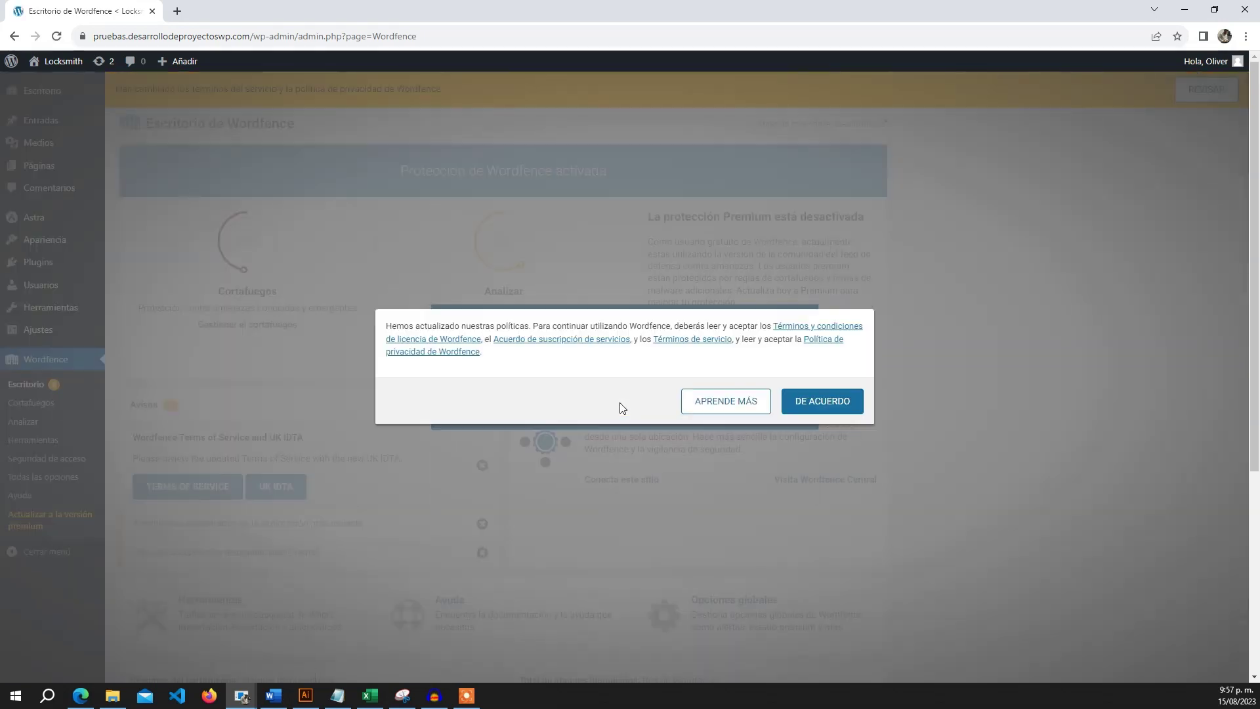
pyautogui.click(830, 402)
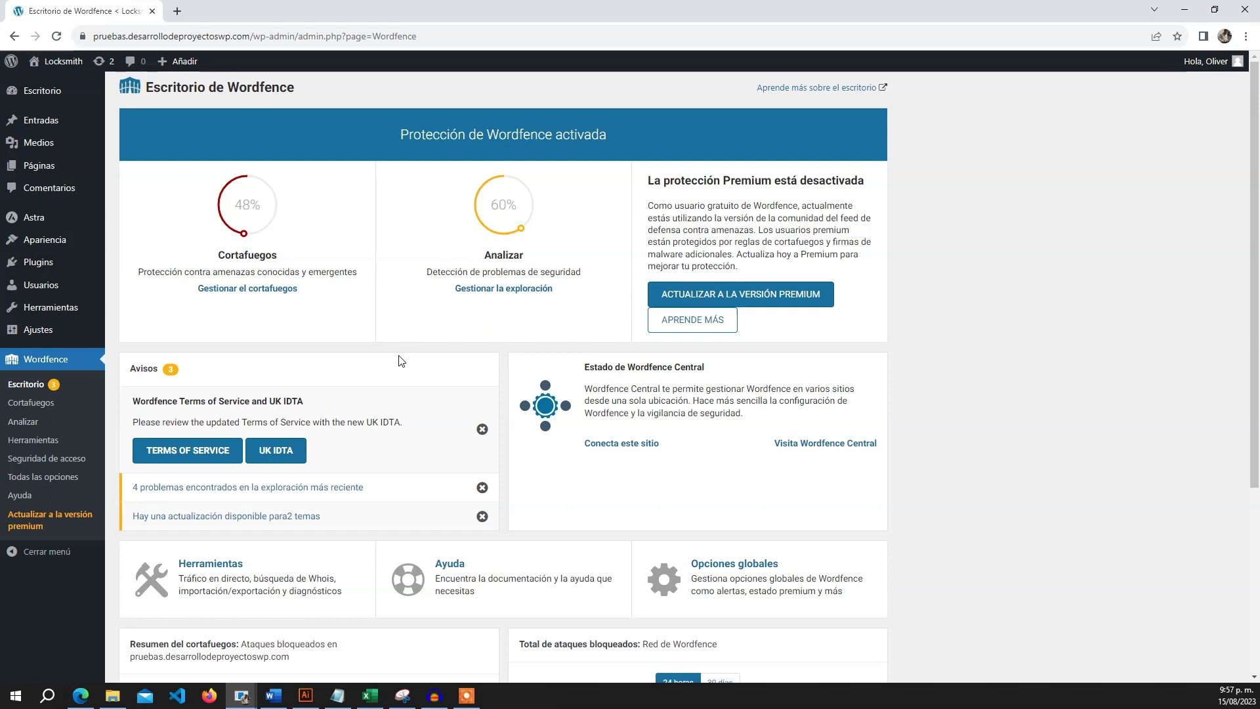
# Start a new Wordfence scan of the site from the Analizar page
pyautogui.click(36, 428)
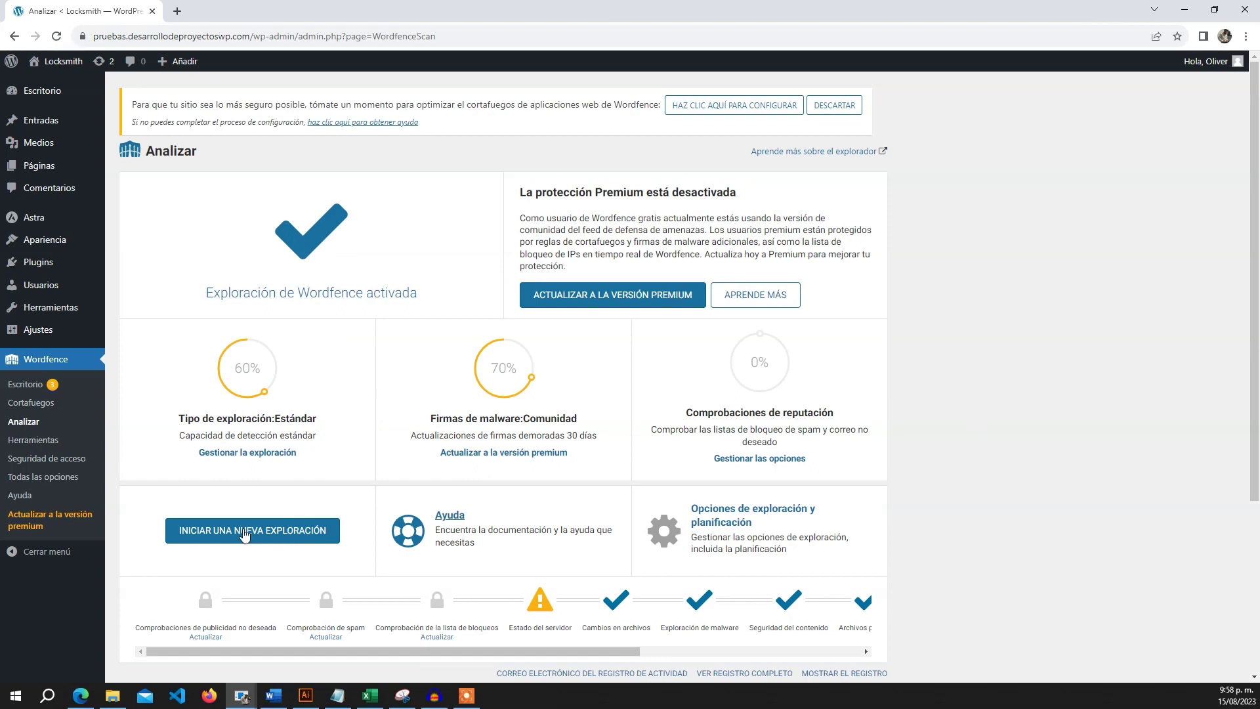
pyautogui.click(210, 537)
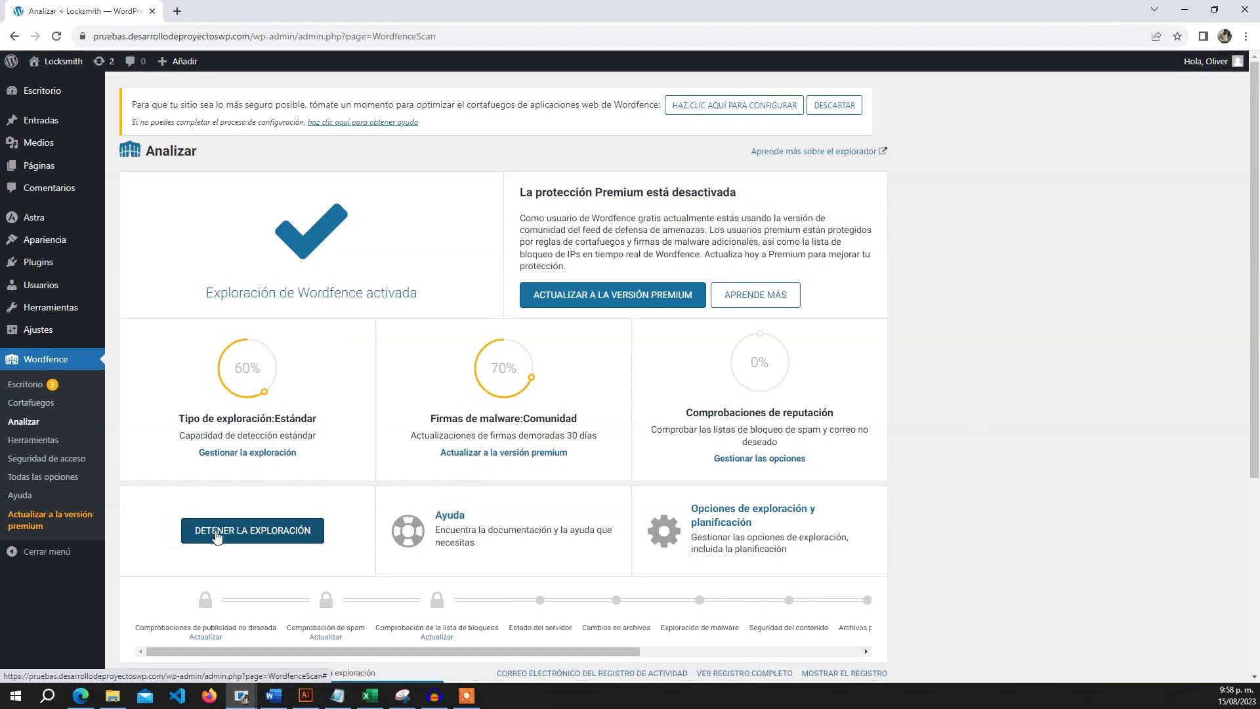
# Expand the details of the "Rutas omitidas" scan result and read which paths are skipped
pyautogui.scroll(-4, 903, 554)
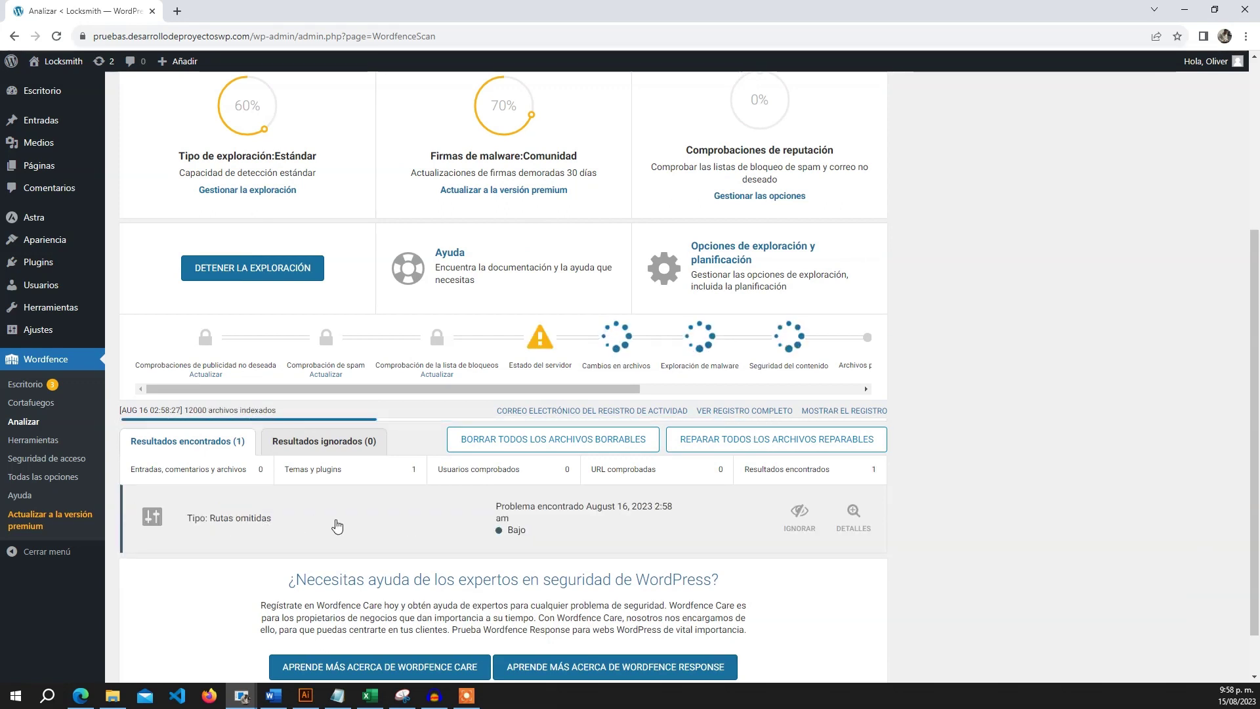
pyautogui.click(839, 531)
pyautogui.scroll(-2, 931, 511)
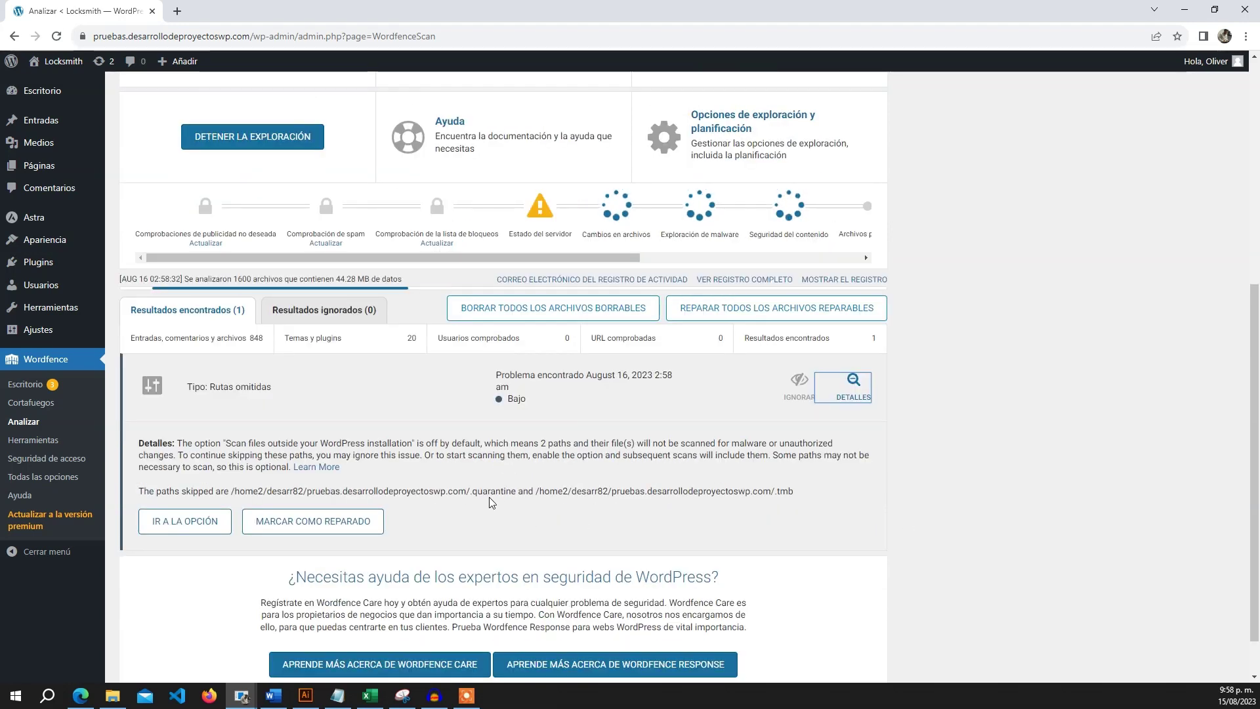
pyautogui.moveTo(808, 494); pyautogui.dragTo(597, 496)
pyautogui.tripleClick(597, 496)
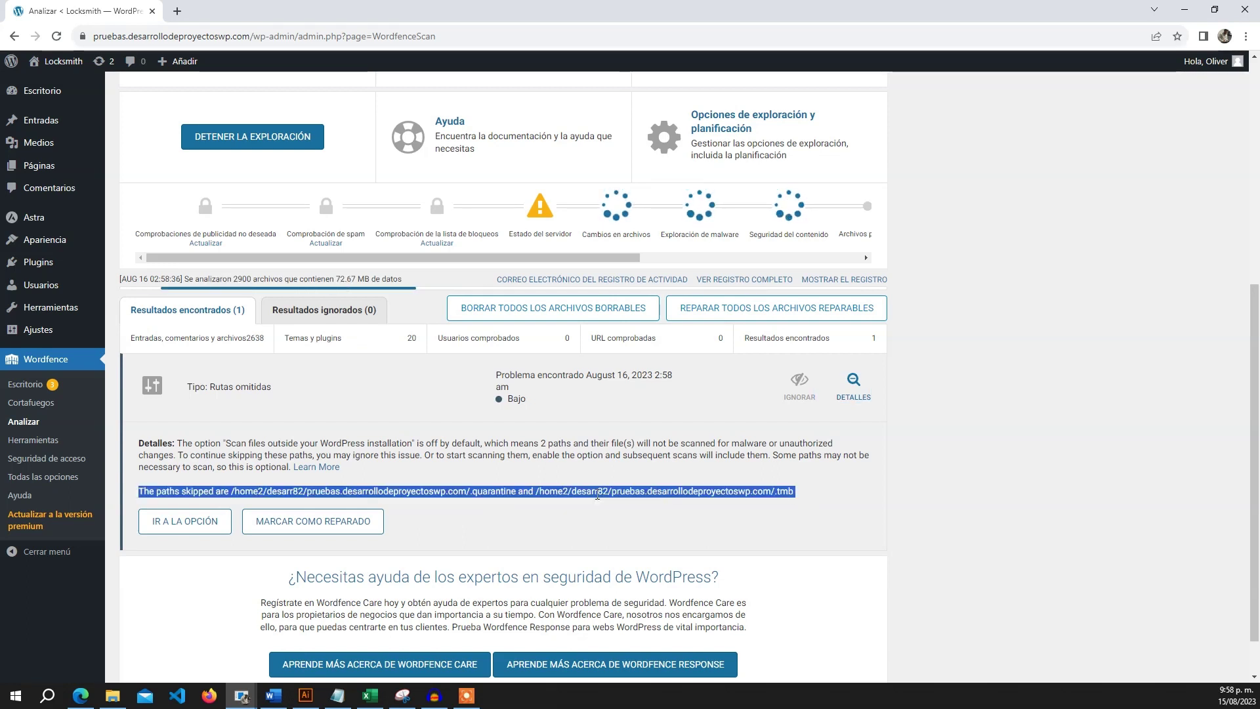
pyautogui.doubleClick(615, 494)
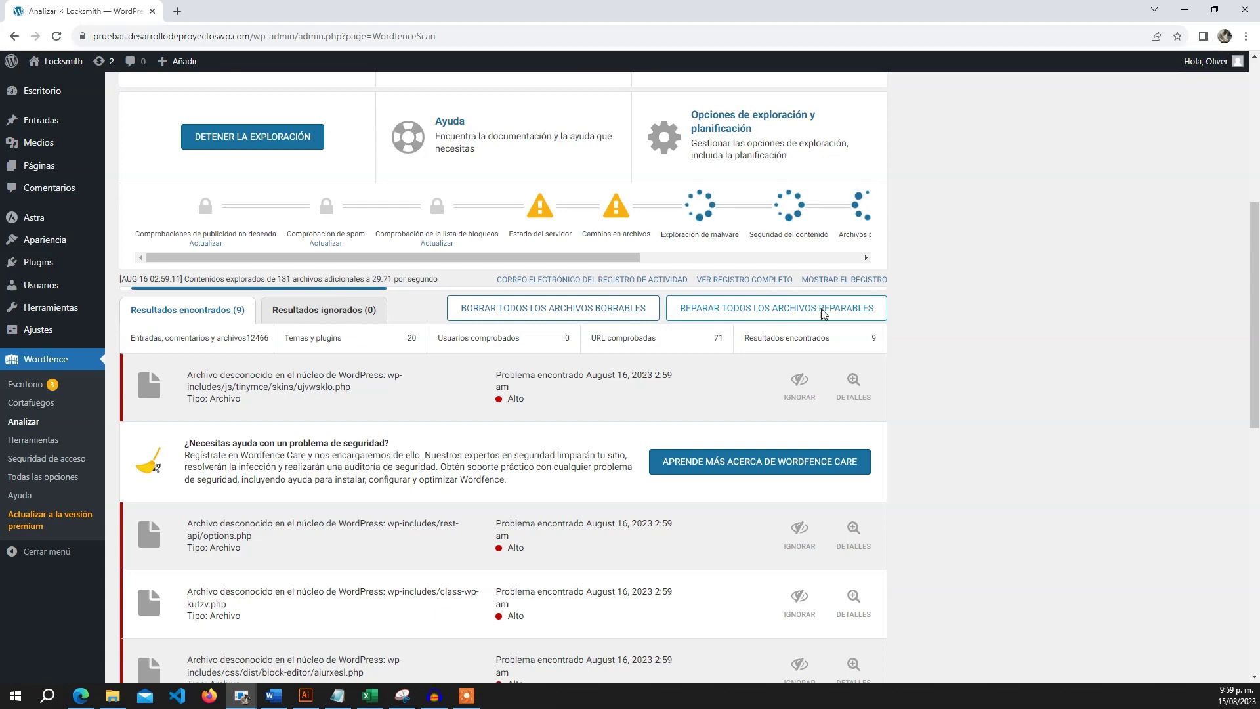
# Examine the list of scan results for unknown files in the WordPress core and their severity
pyautogui.scroll(-3, 990, 393)
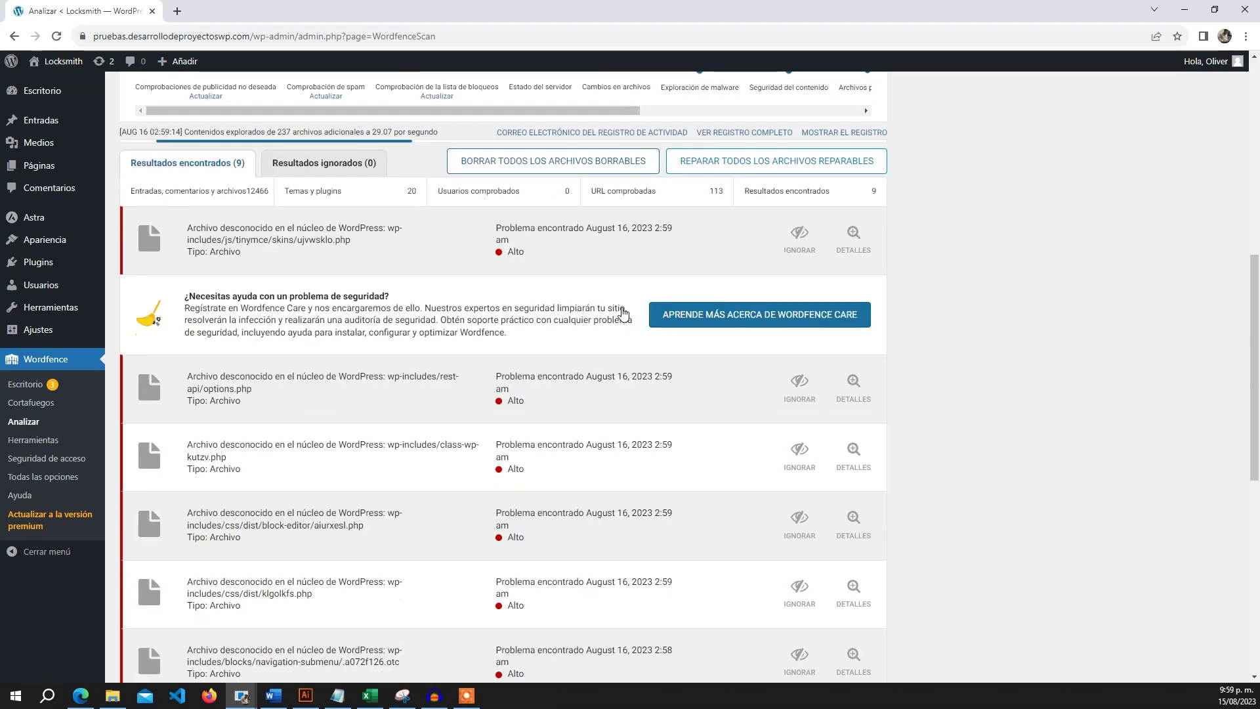
pyautogui.scroll(-2, 394, 352)
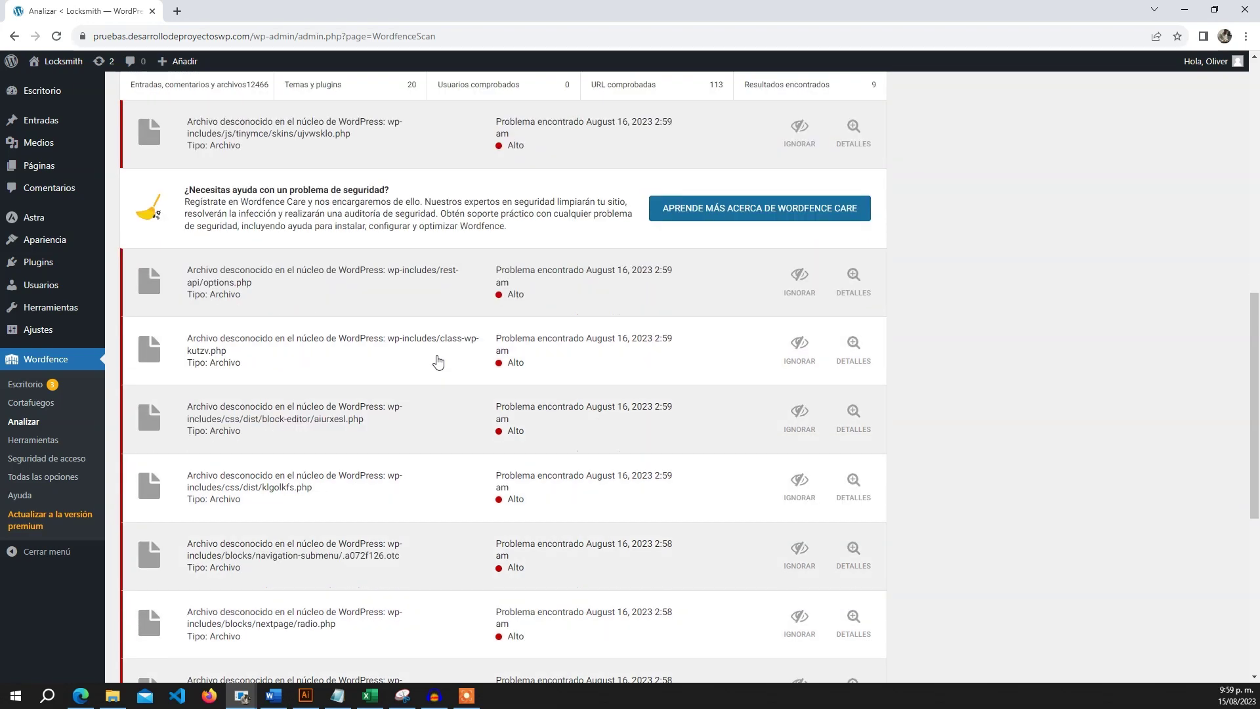
pyautogui.scroll(-2, 447, 363)
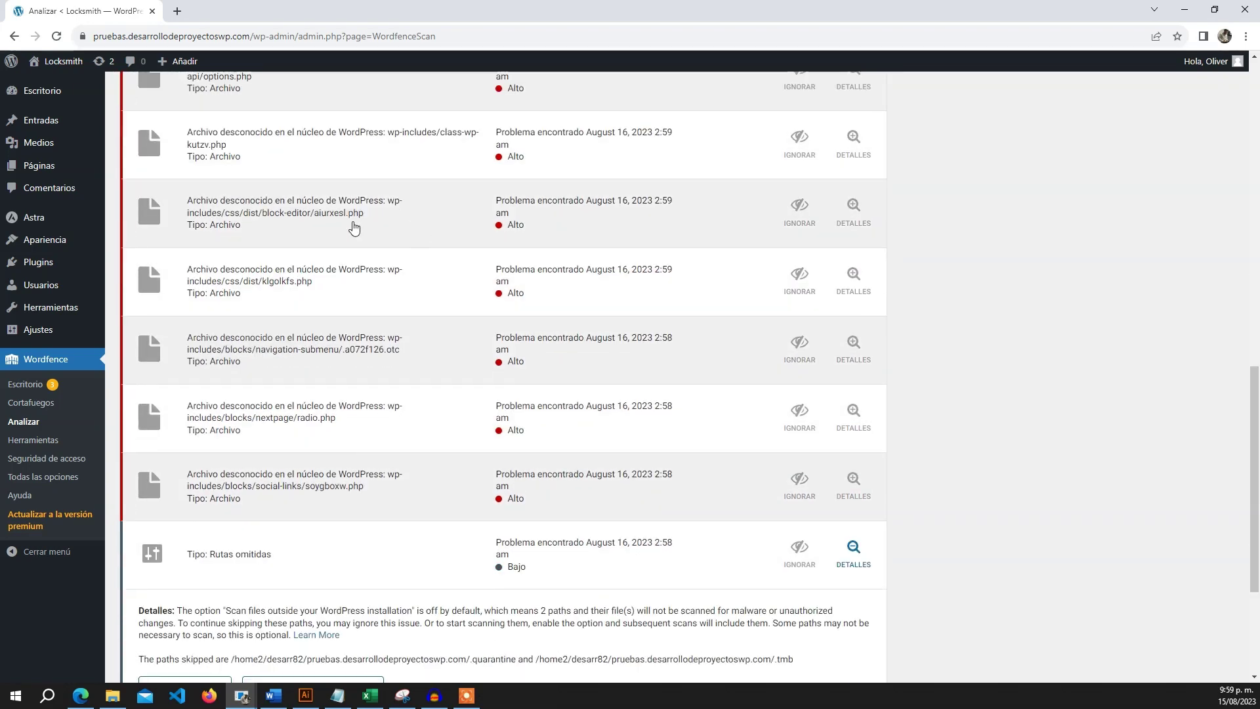
pyautogui.scroll(-2, 394, 315)
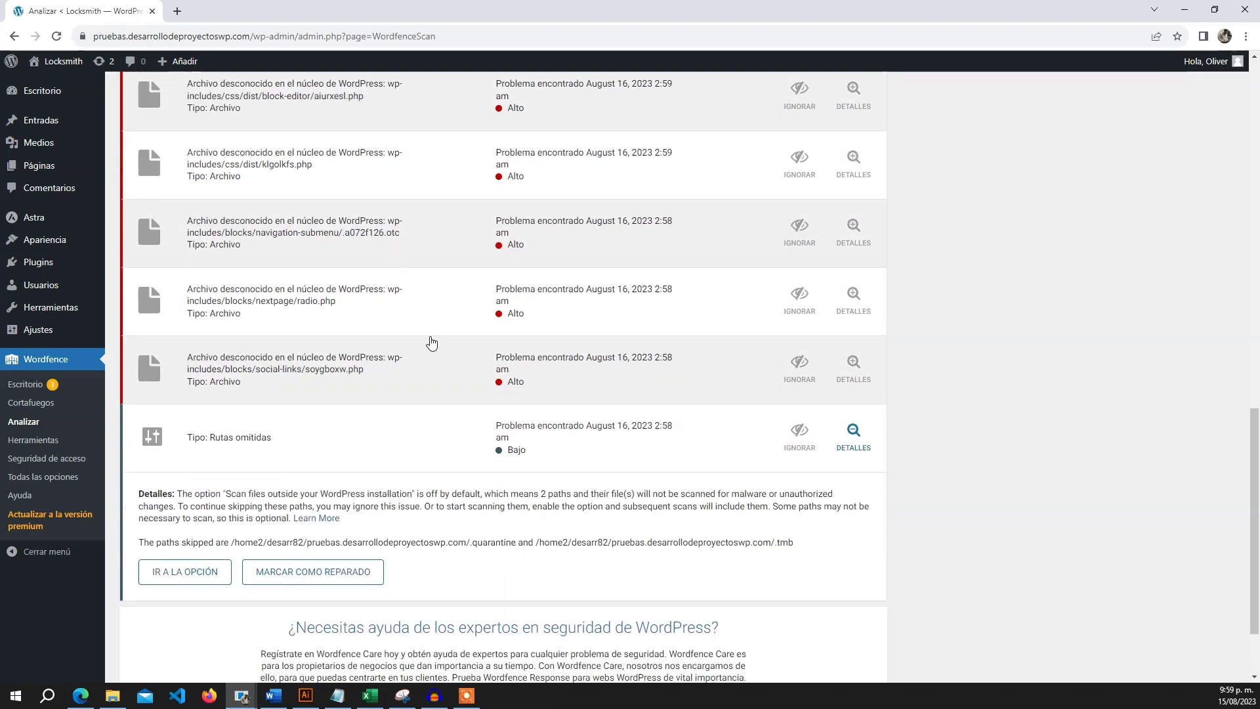
pyautogui.scroll(8, 432, 357)
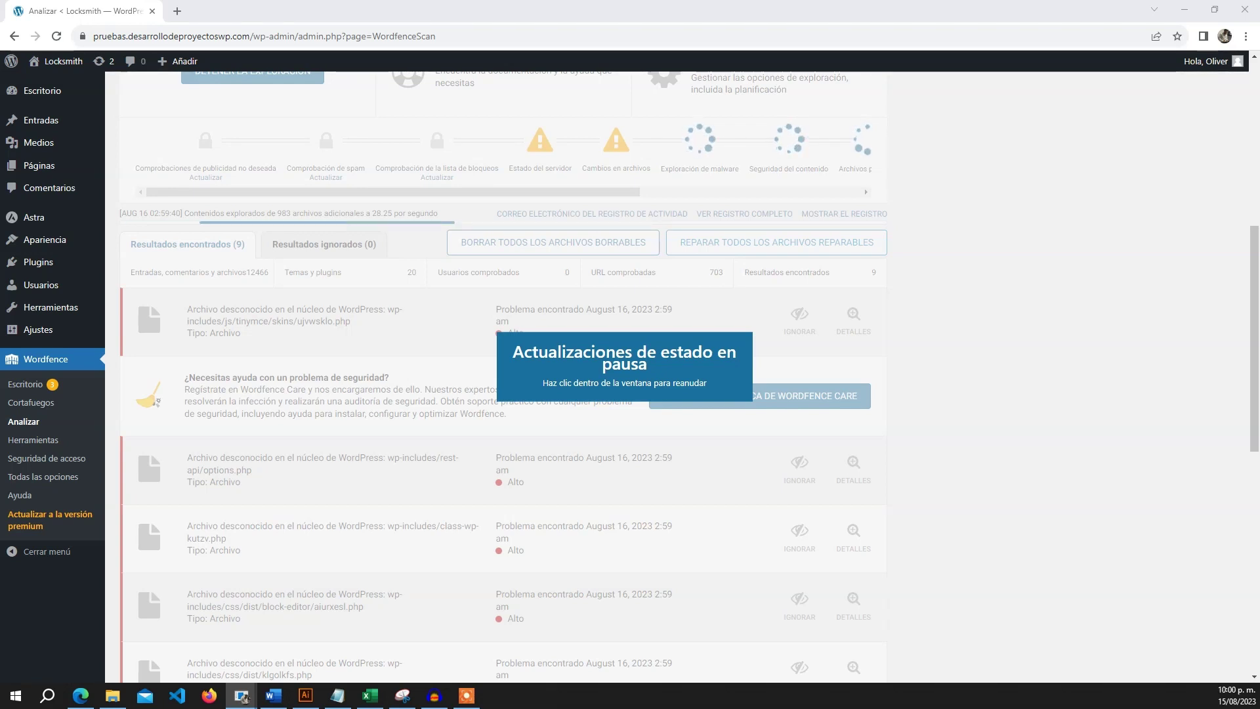
# Resume the paused scan status updates and check the scan stages and found results while the scan runs
pyautogui.click(1029, 306)
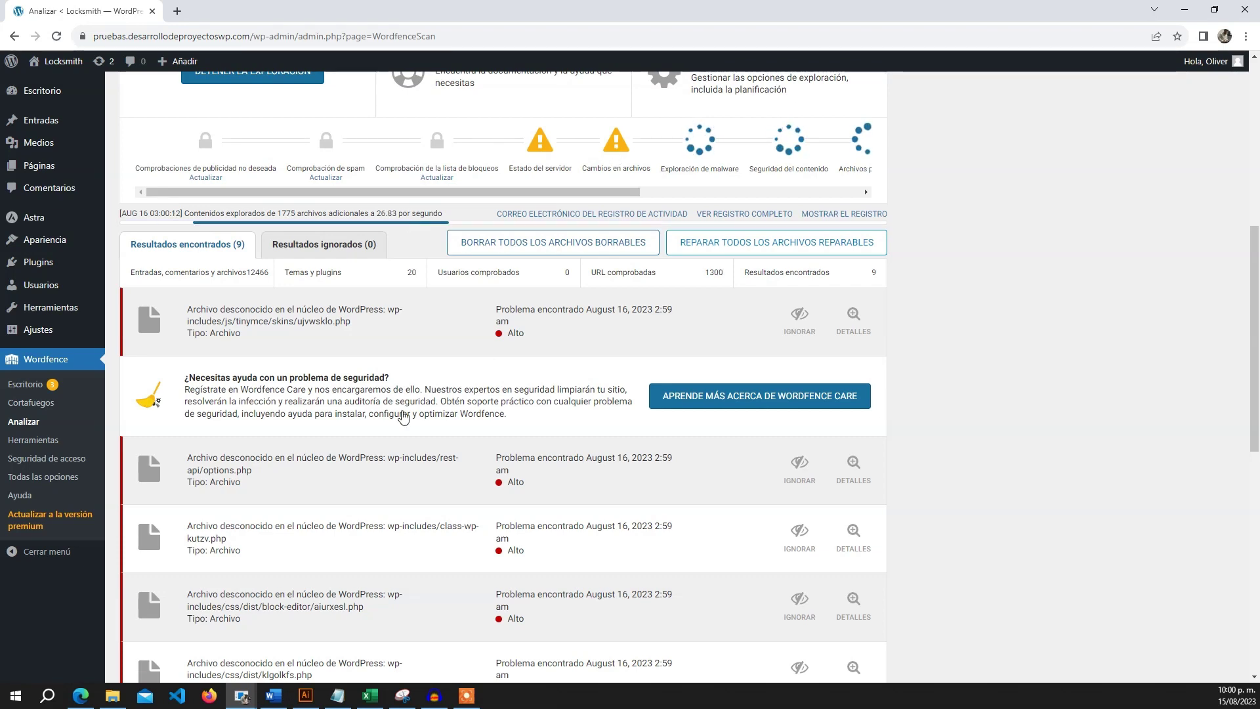
pyautogui.scroll(-4, 498, 427)
pyautogui.scroll(-1, 512, 502)
pyautogui.scroll(8, 511, 499)
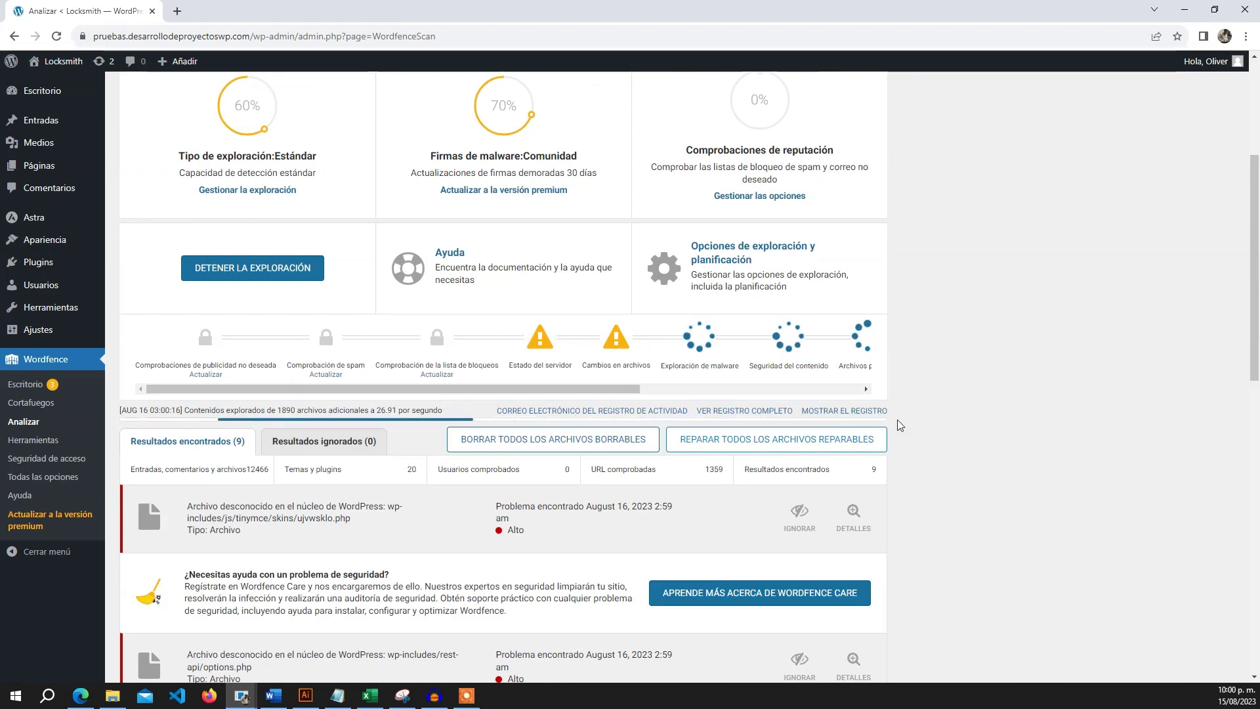
pyautogui.scroll(-4, 898, 422)
pyautogui.scroll(3, 897, 420)
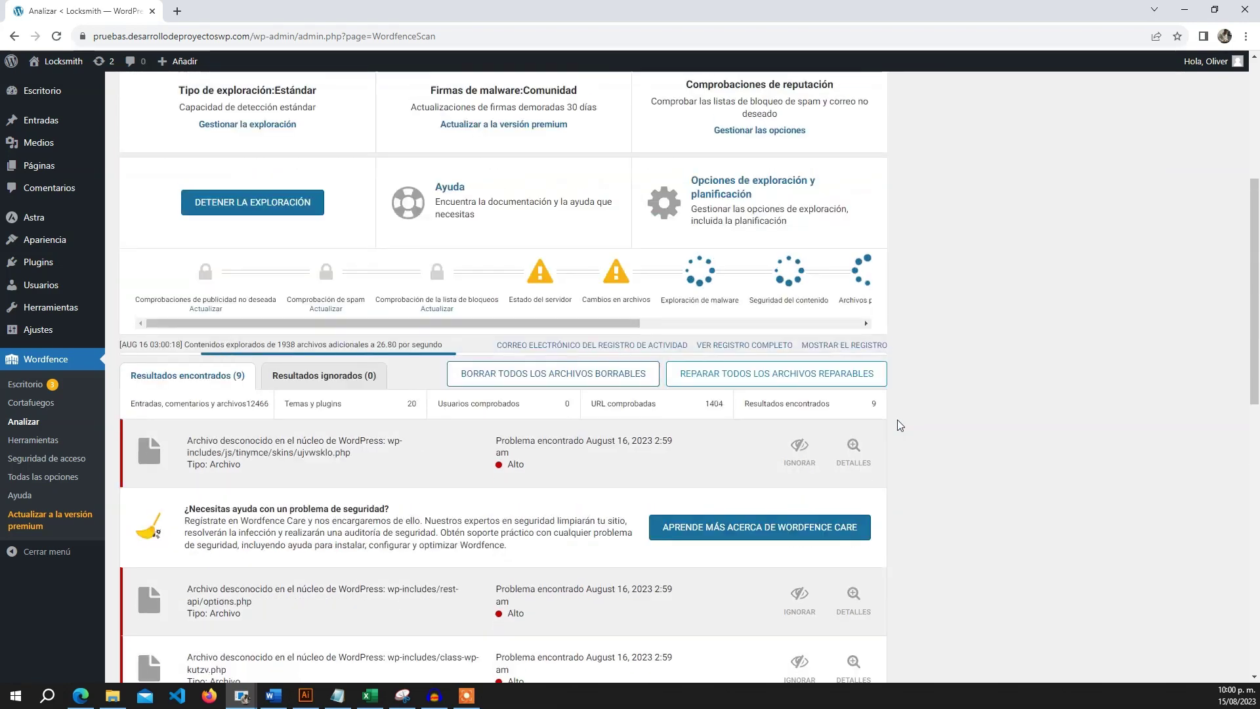
pyautogui.scroll(6, 896, 420)
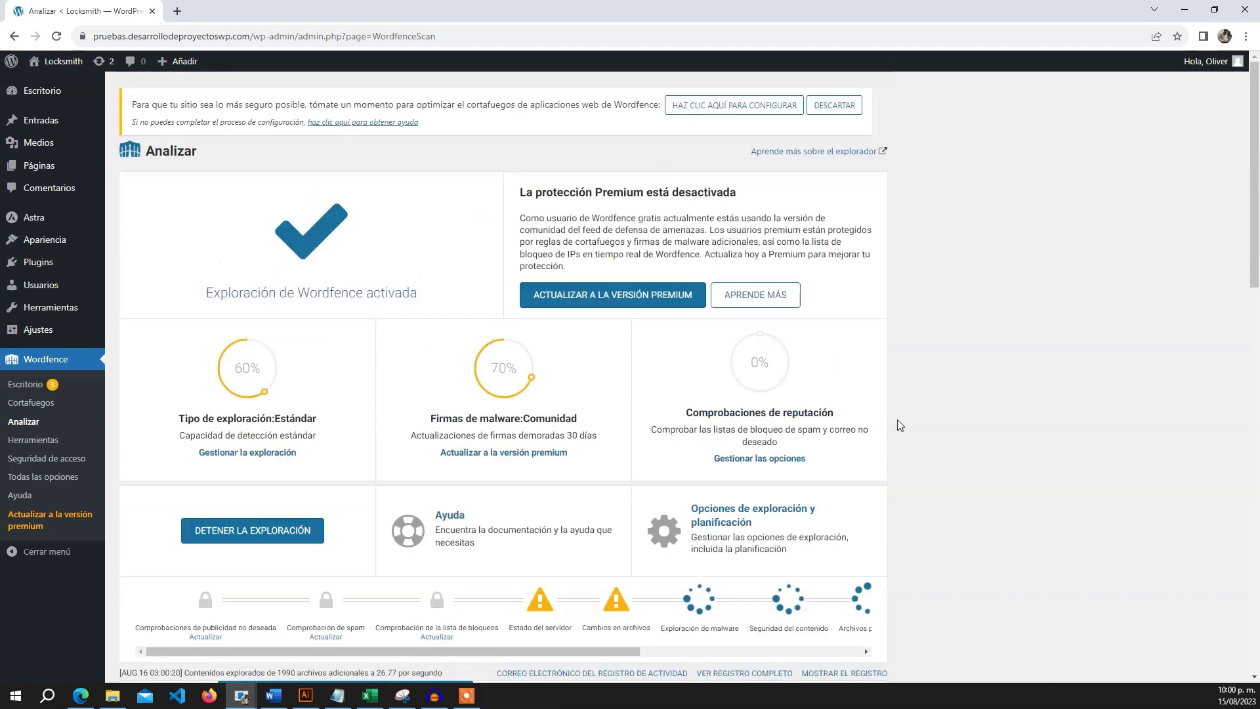
pyautogui.scroll(-5, 897, 419)
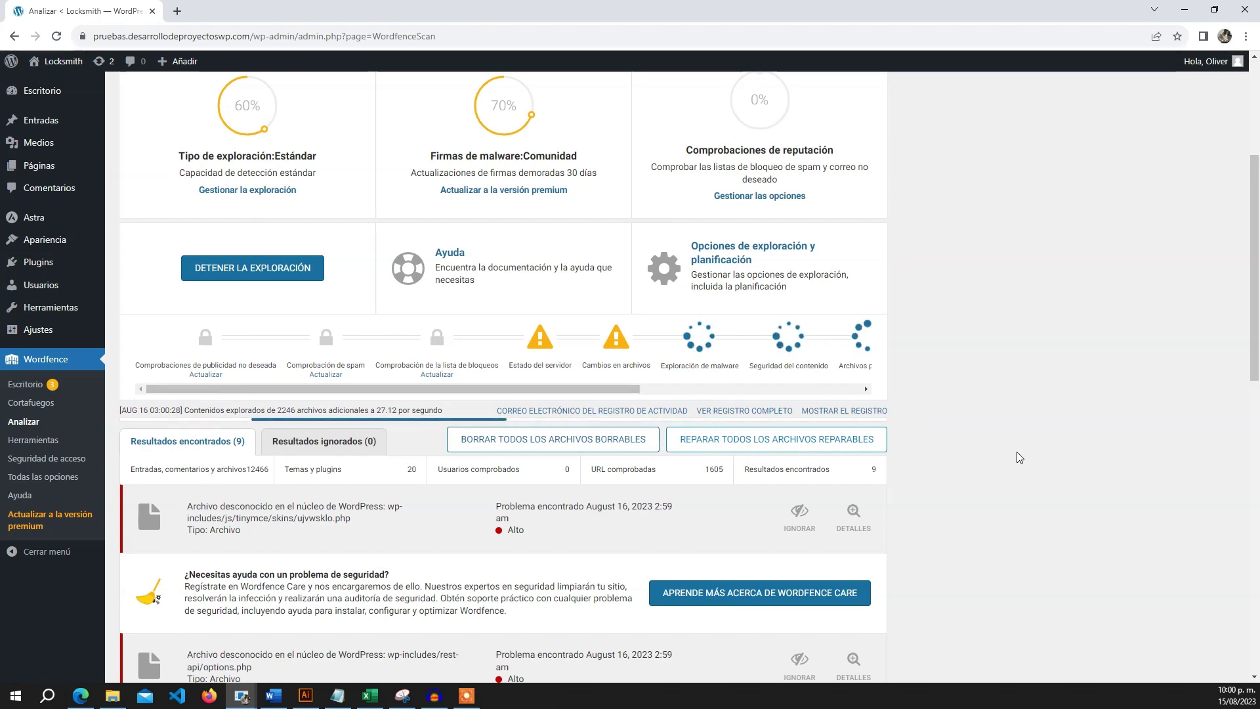
pyautogui.scroll(-2, 1017, 453)
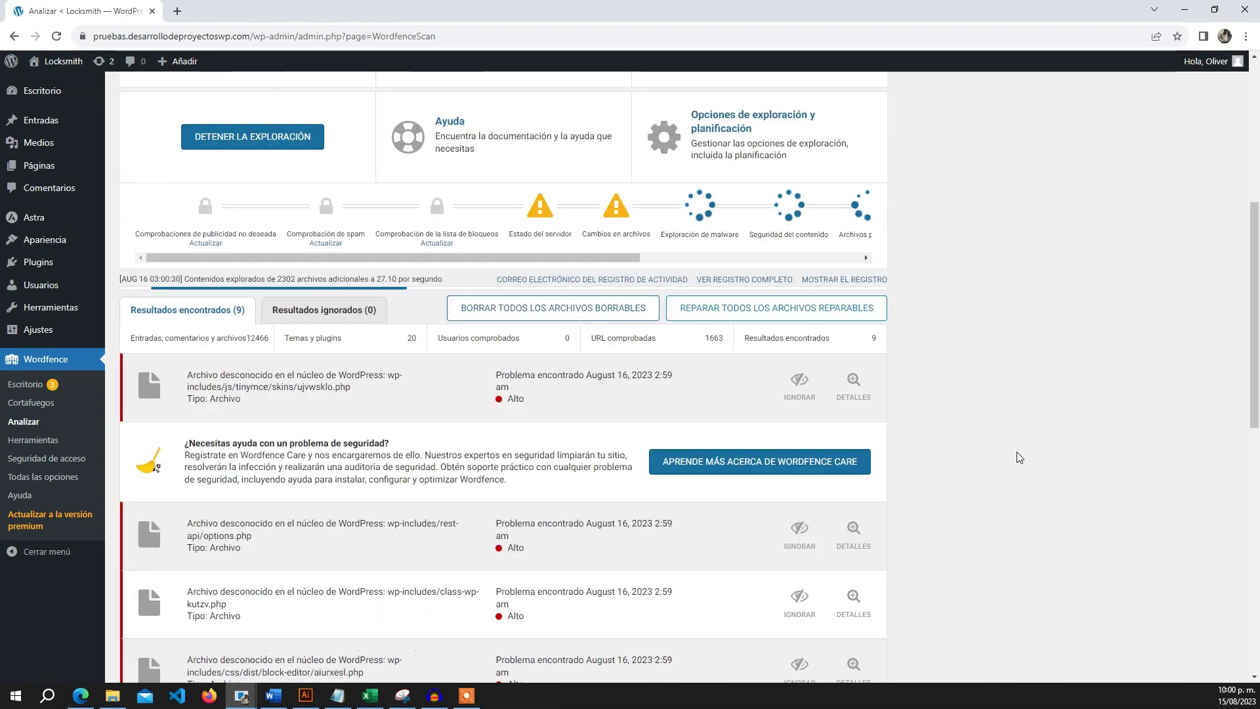
pyautogui.scroll(2, 1017, 453)
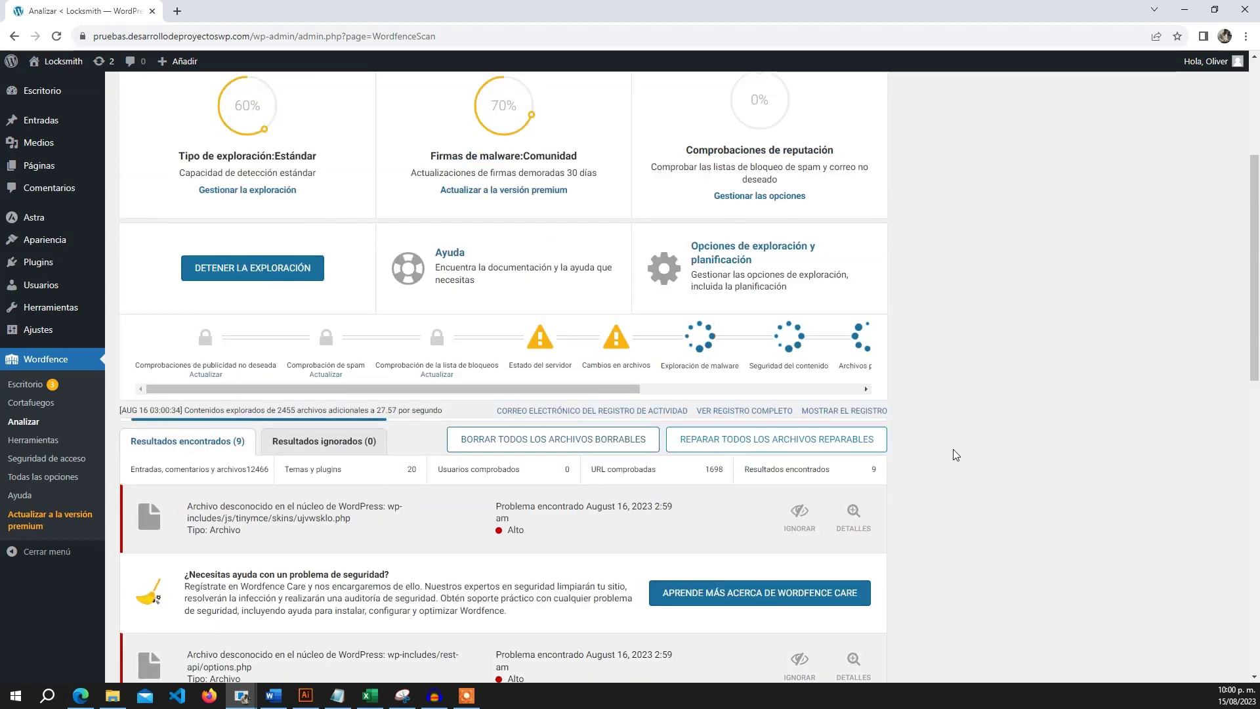
pyautogui.scroll(-3, 906, 472)
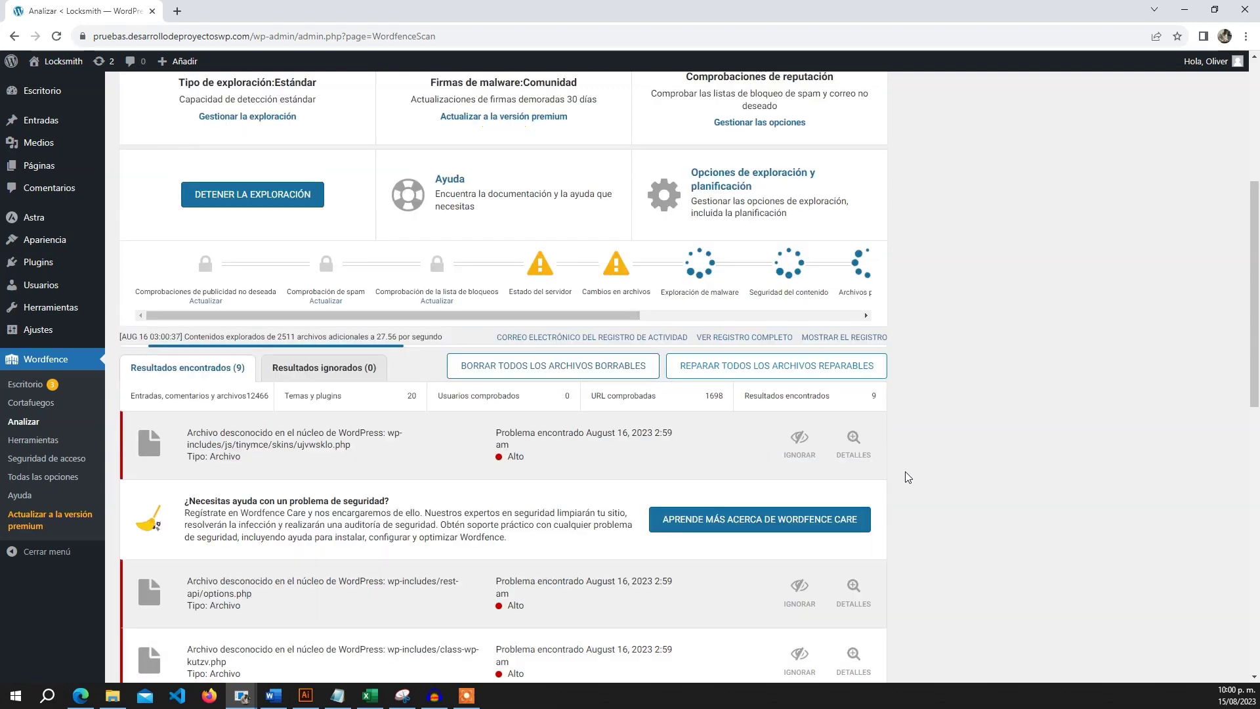
pyautogui.scroll(-2, 906, 472)
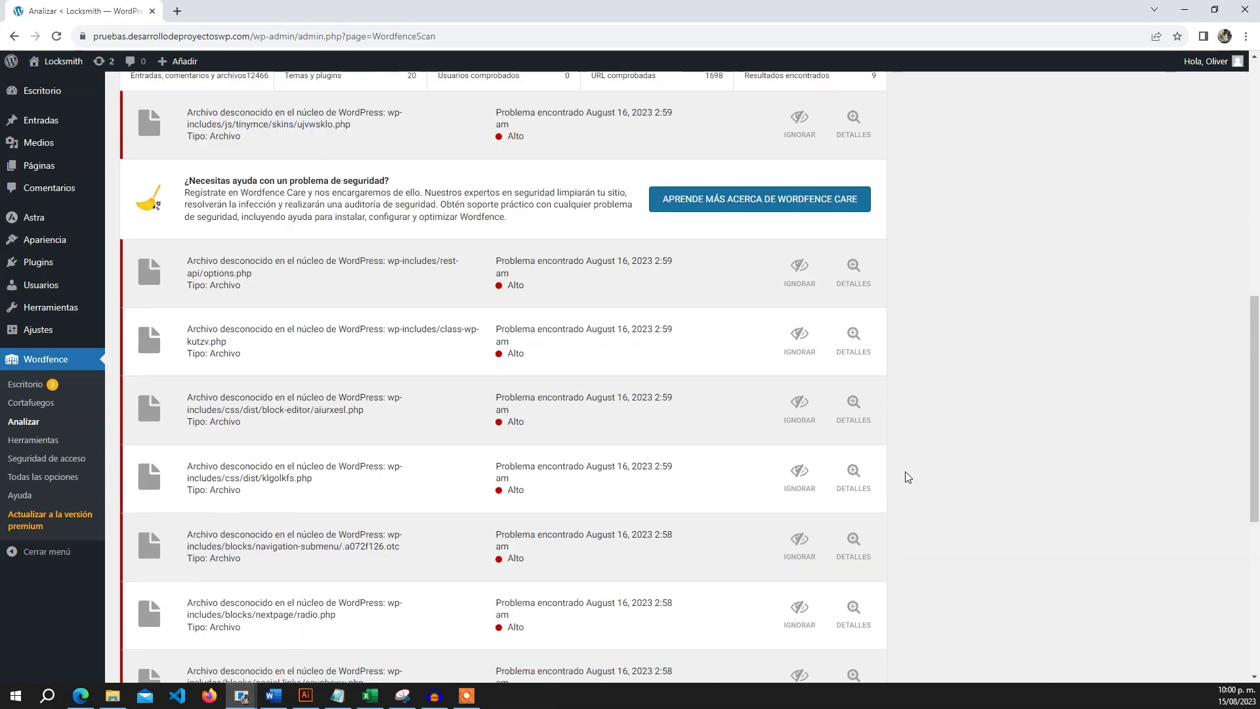
pyautogui.scroll(3, 964, 439)
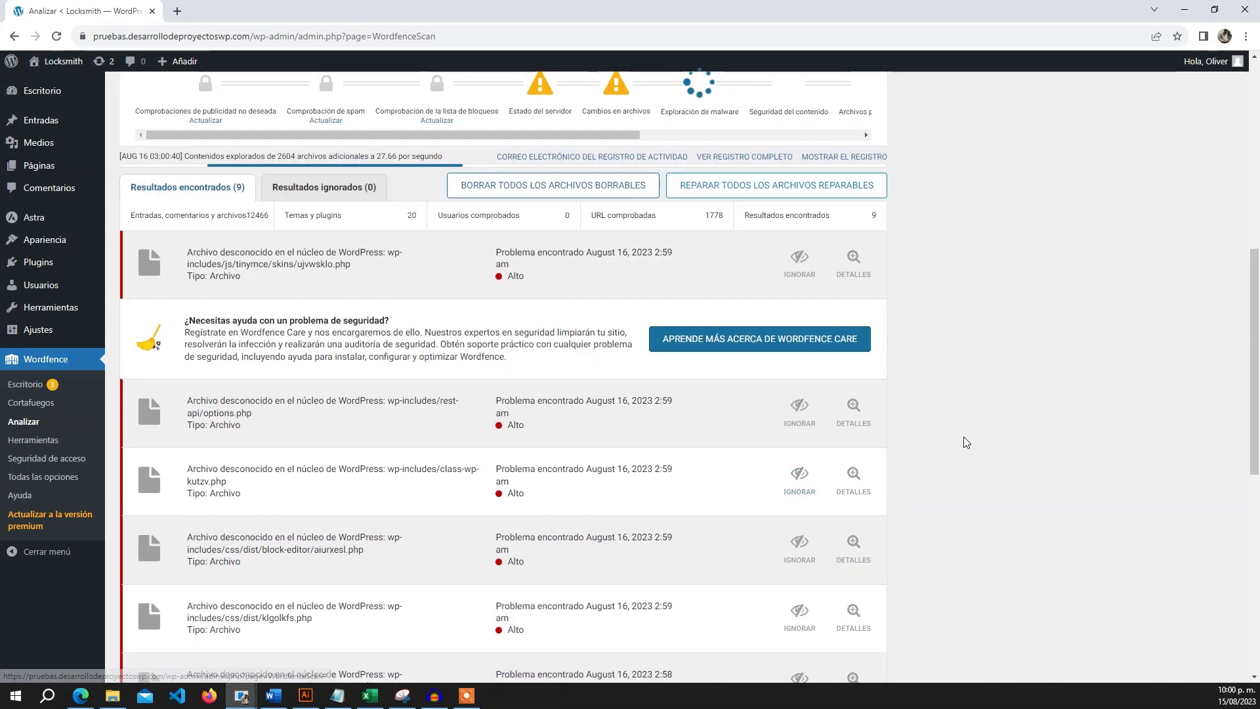
pyautogui.scroll(-2, 963, 442)
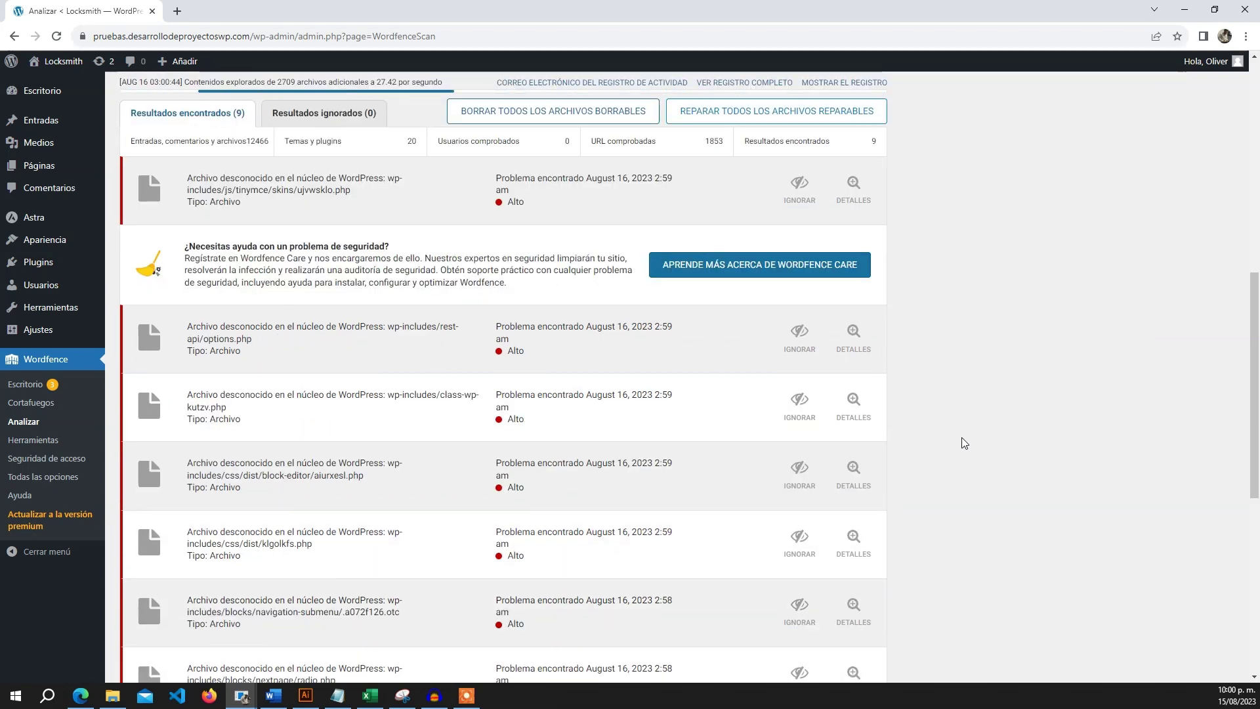
pyautogui.scroll(3, 962, 437)
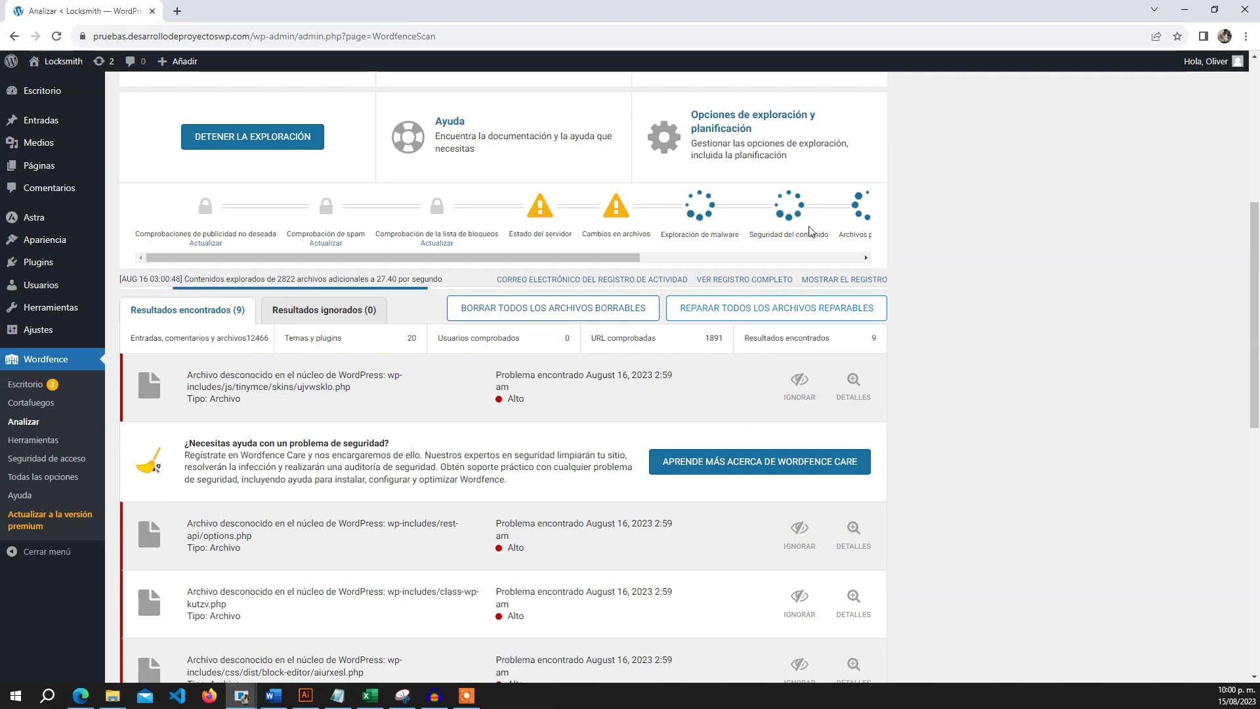
pyautogui.scroll(3, 933, 357)
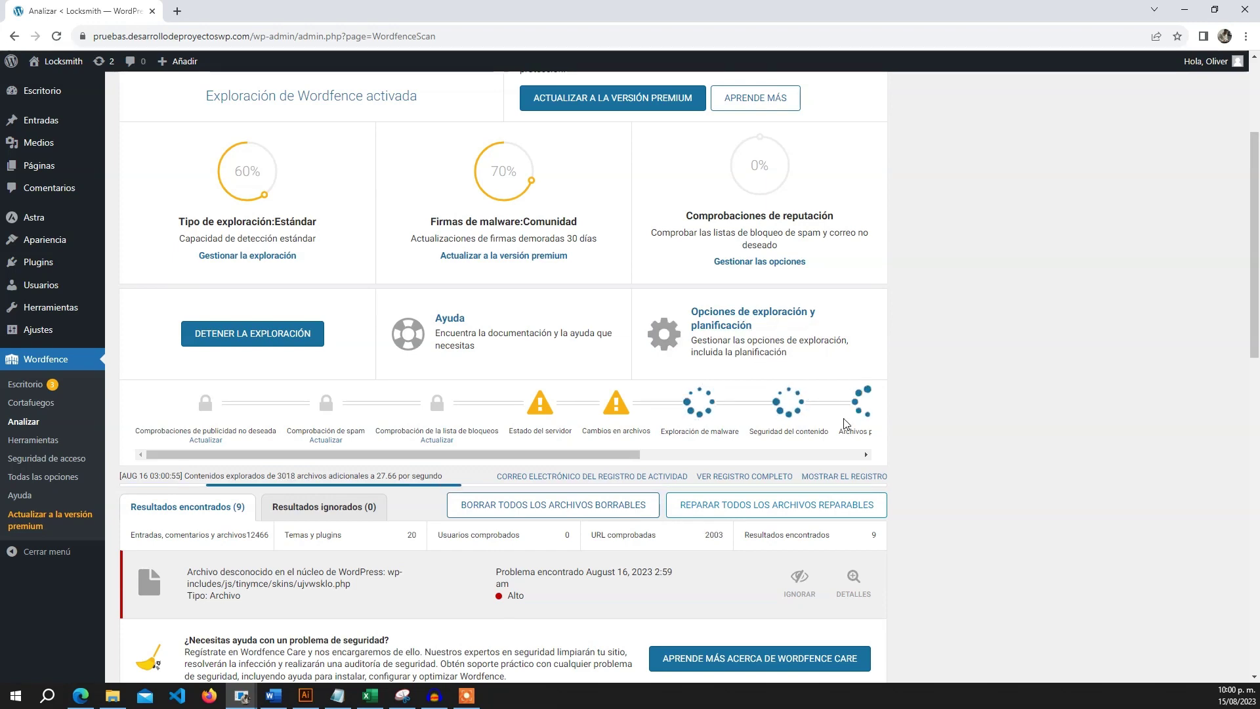
# Follow the Wordfence scan to completion and review its stages and the critical files listed in the results
pyautogui.scroll(-9, 966, 467)
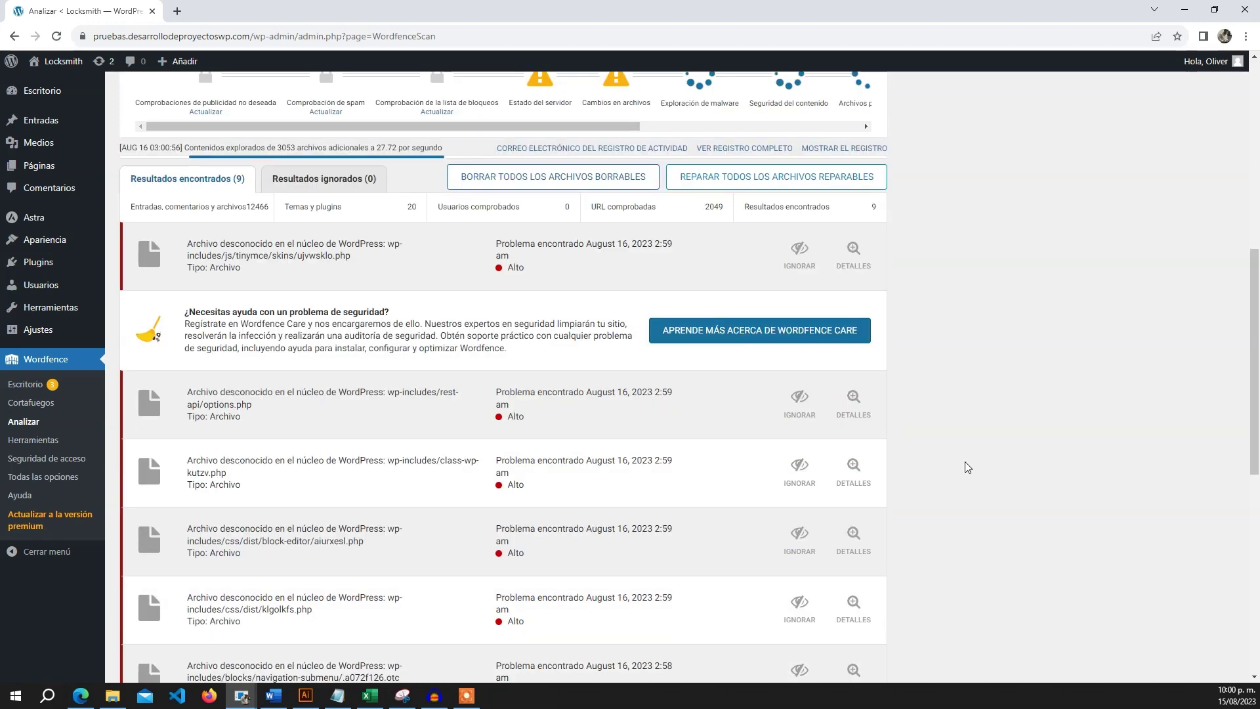
pyautogui.scroll(-4, 967, 467)
pyautogui.scroll(7, 967, 468)
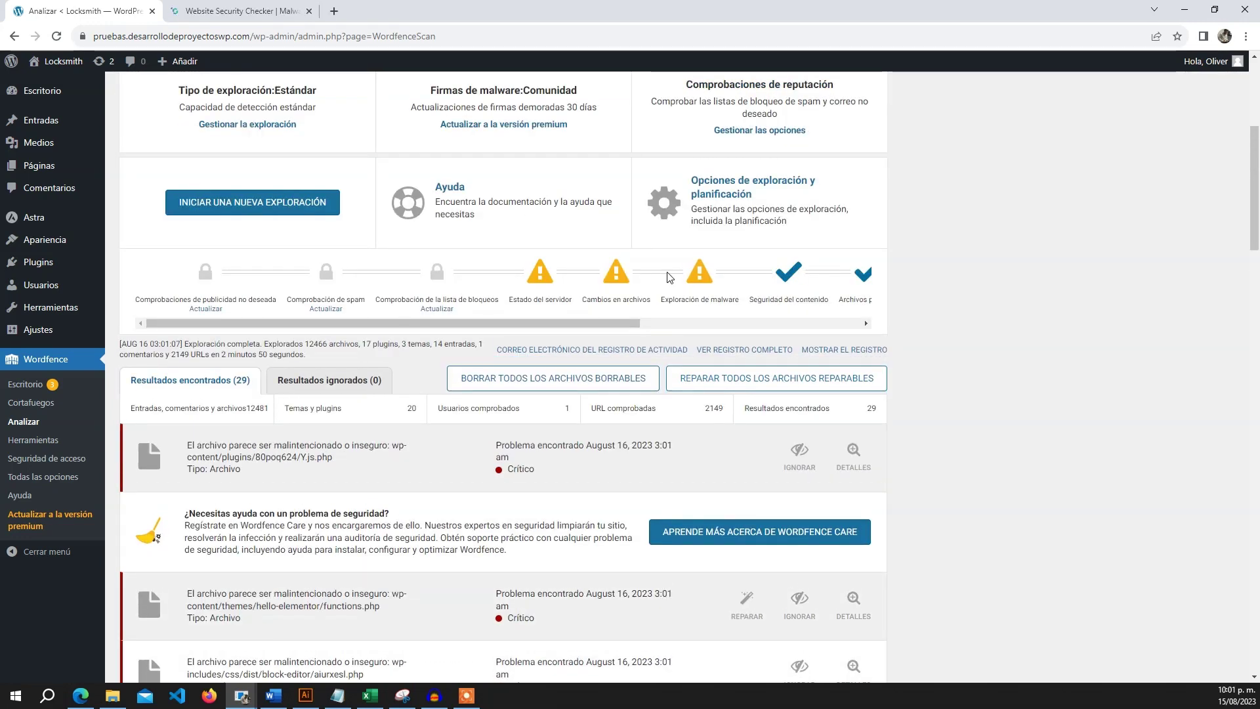
pyautogui.scroll(-2, 1014, 431)
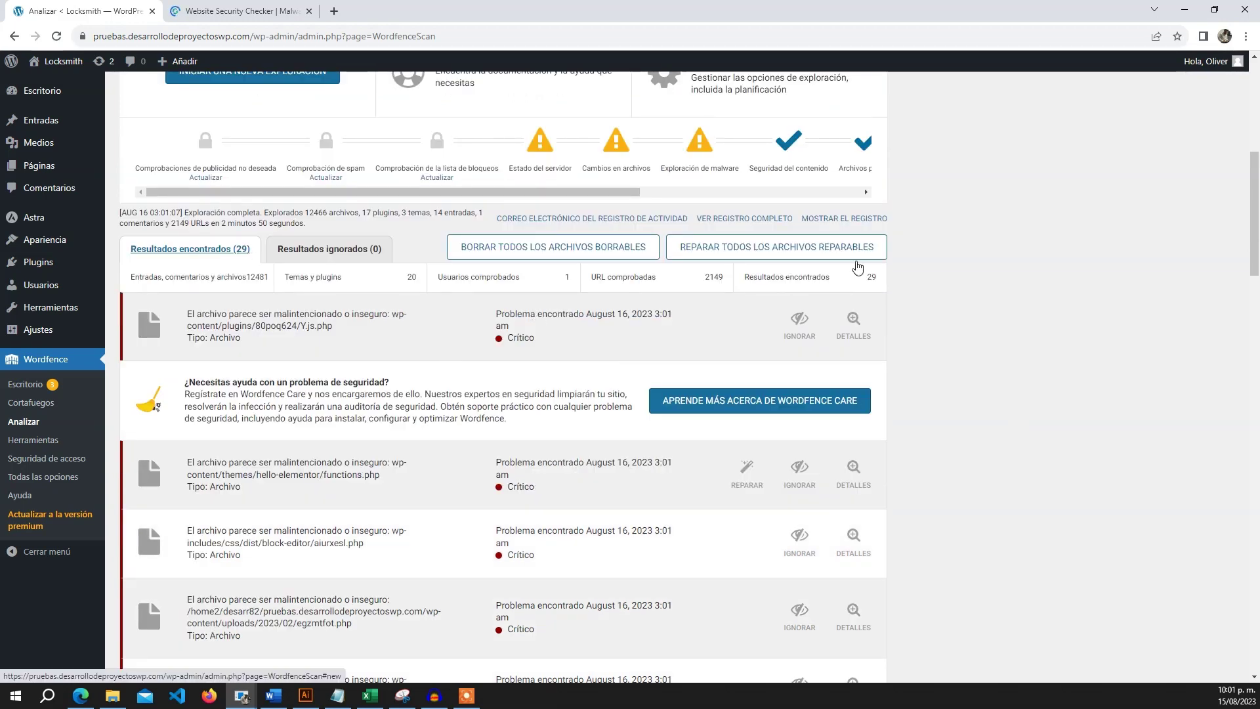
pyautogui.scroll(1, 961, 360)
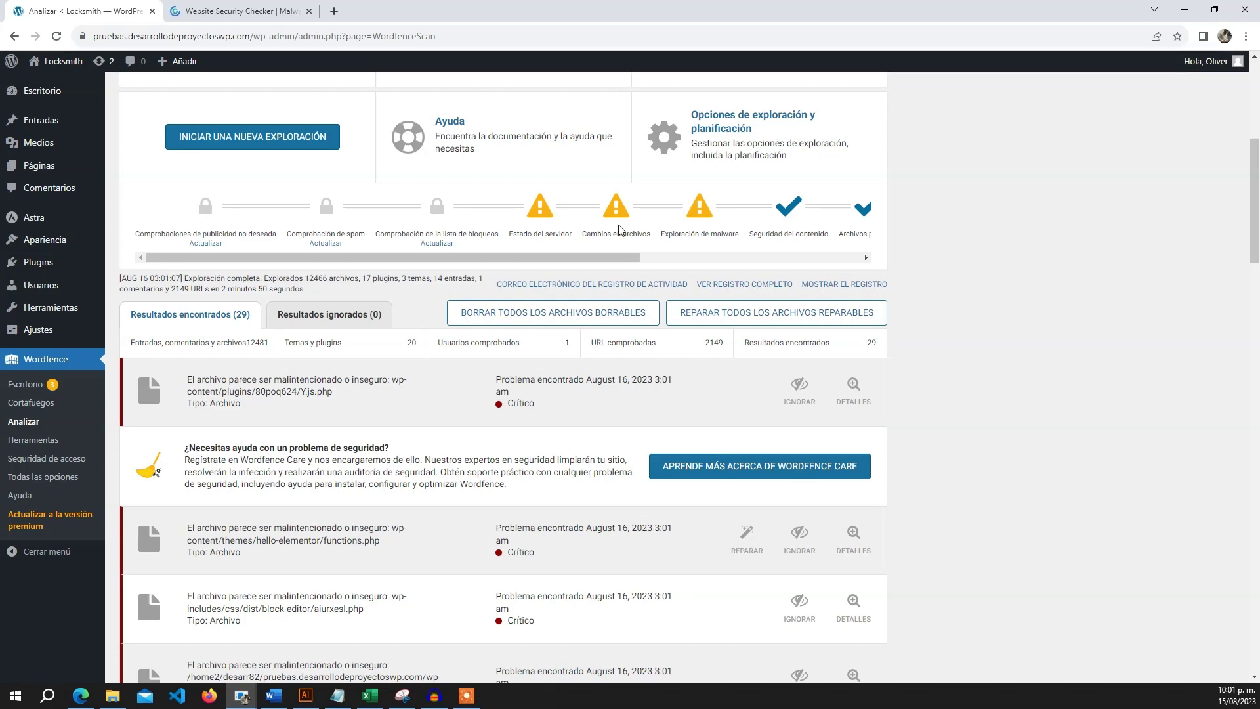
pyautogui.hotkey('ctrl', 'Tab')
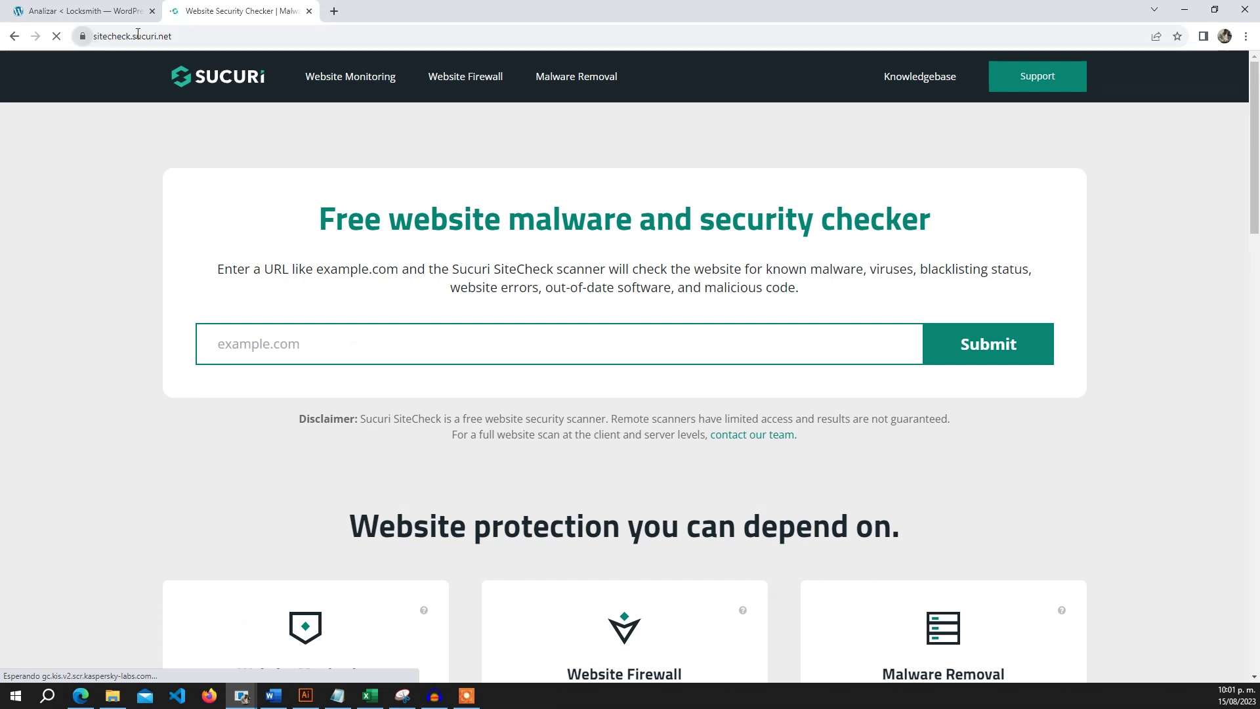
pyautogui.click(339, 344)
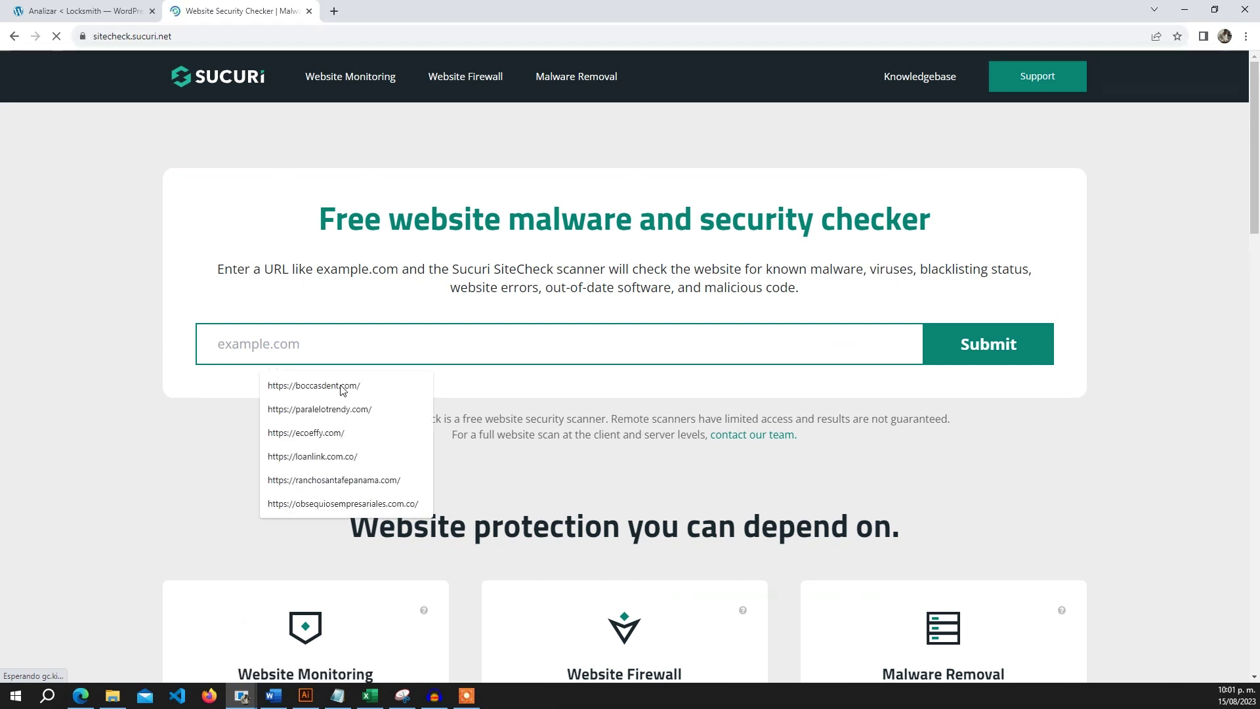
pyautogui.click(351, 286)
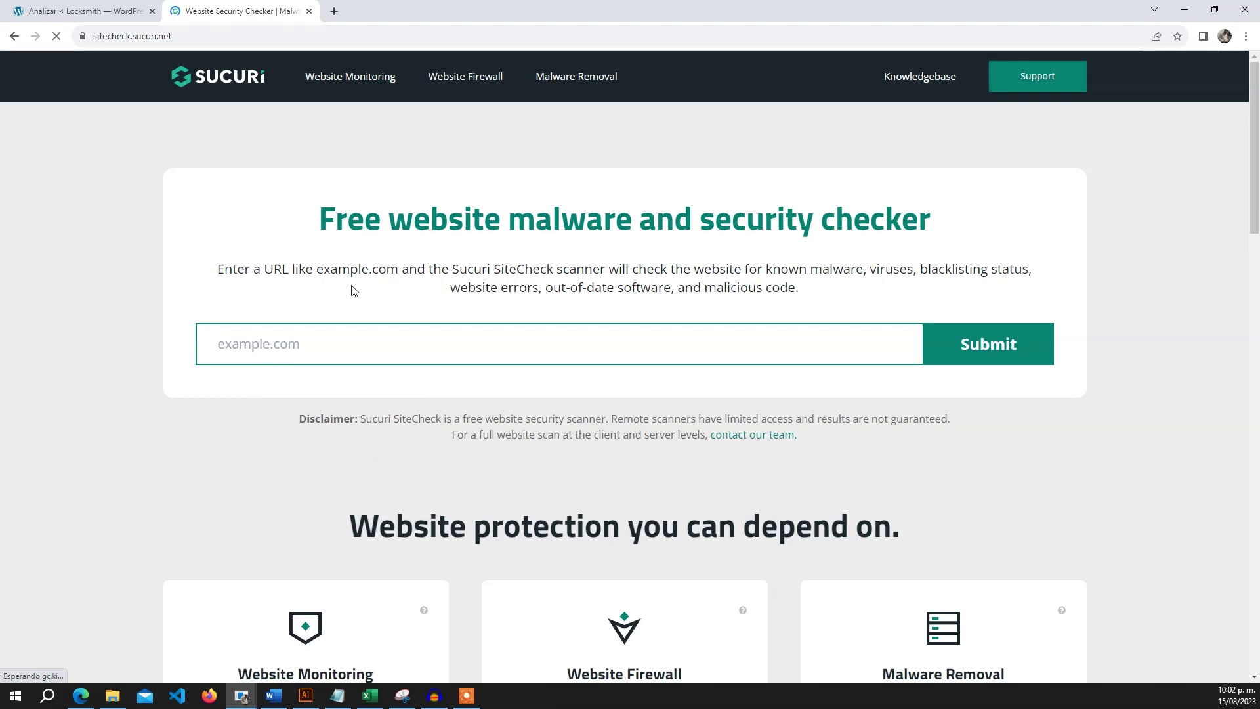
pyautogui.click(99, 9)
pyautogui.doubleClick(202, 38)
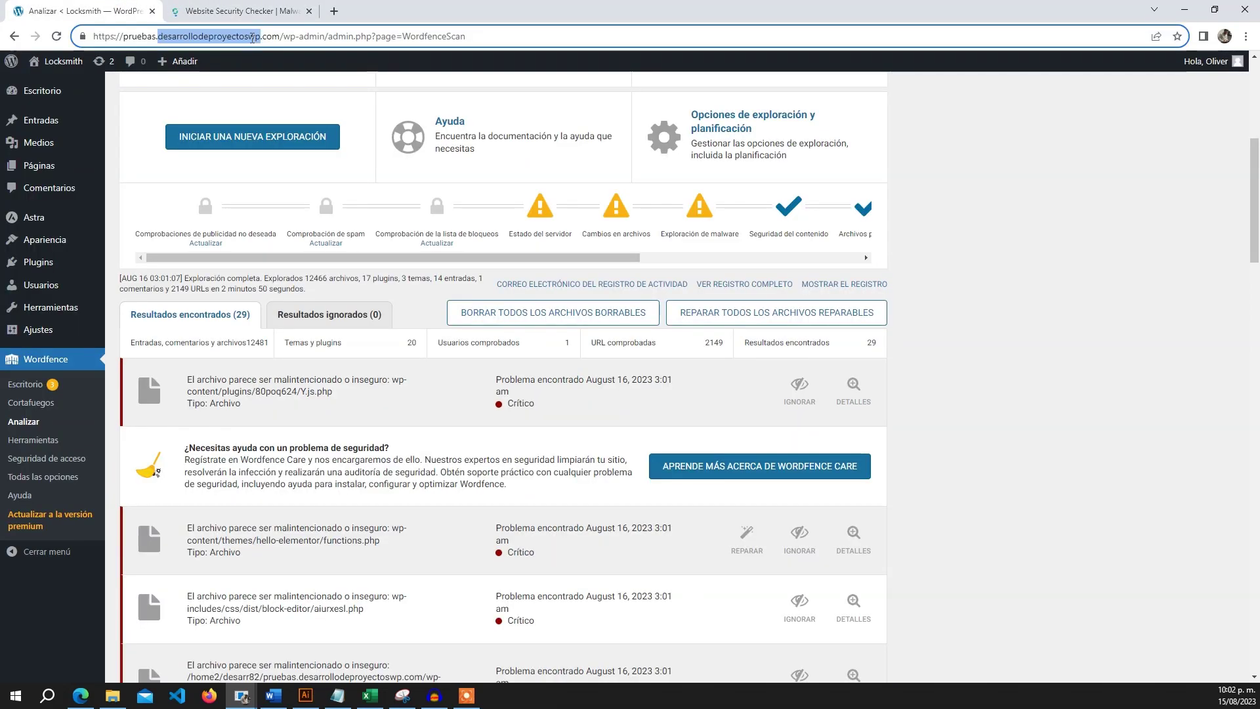
pyautogui.click(250, 36)
pyautogui.moveTo(279, 36); pyautogui.dragTo(152, 51)
pyautogui.hotkey('ctrl', 'c')
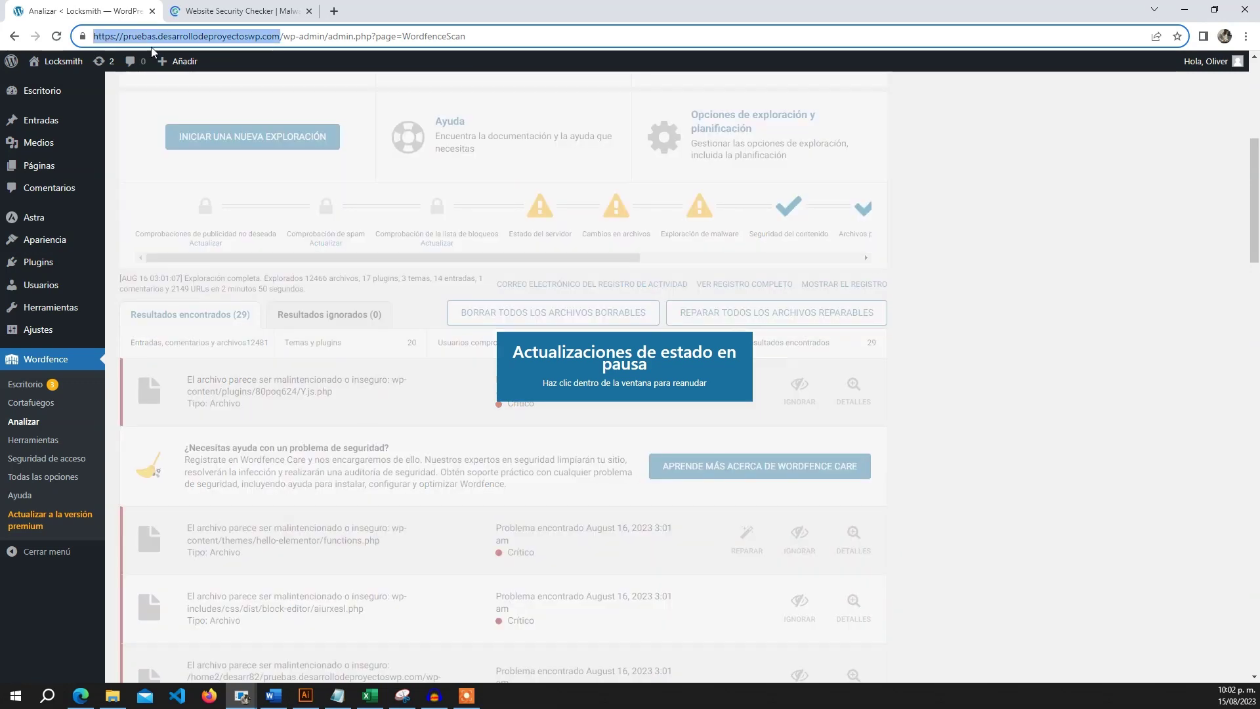
pyautogui.hotkey('ctrl', 'Tab')
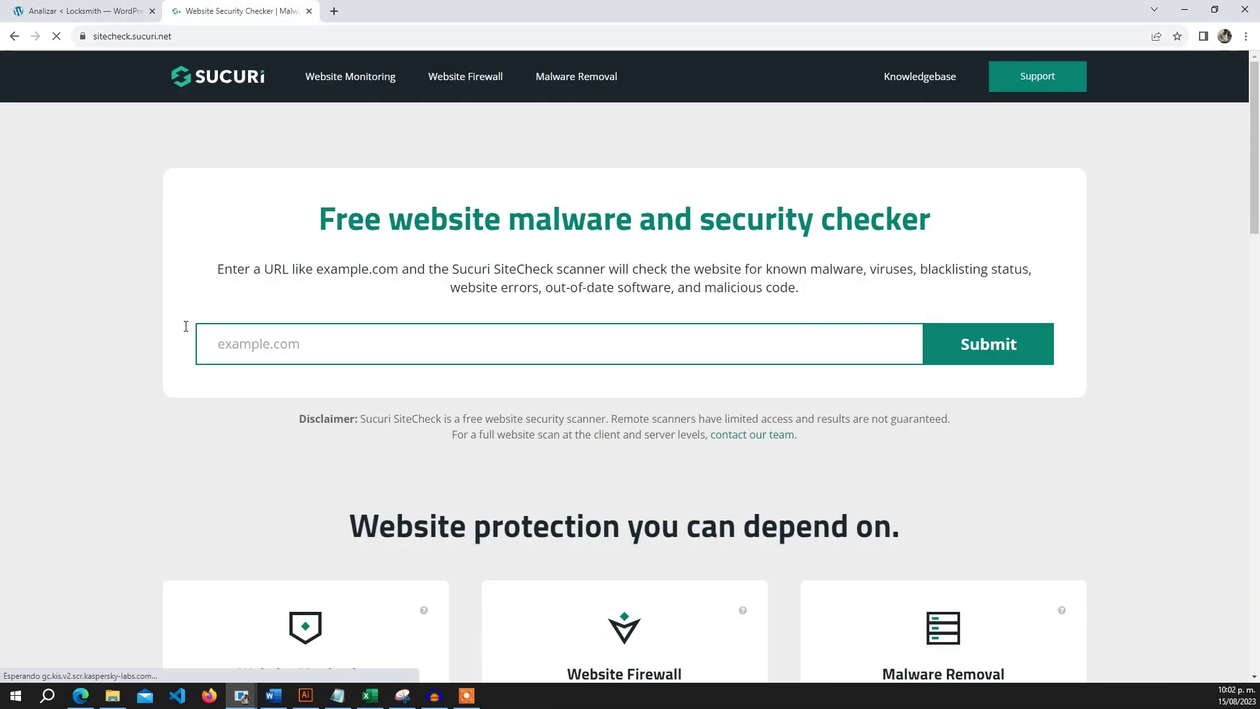
pyautogui.click(186, 326)
pyautogui.hotkey('ctrl', 'v')
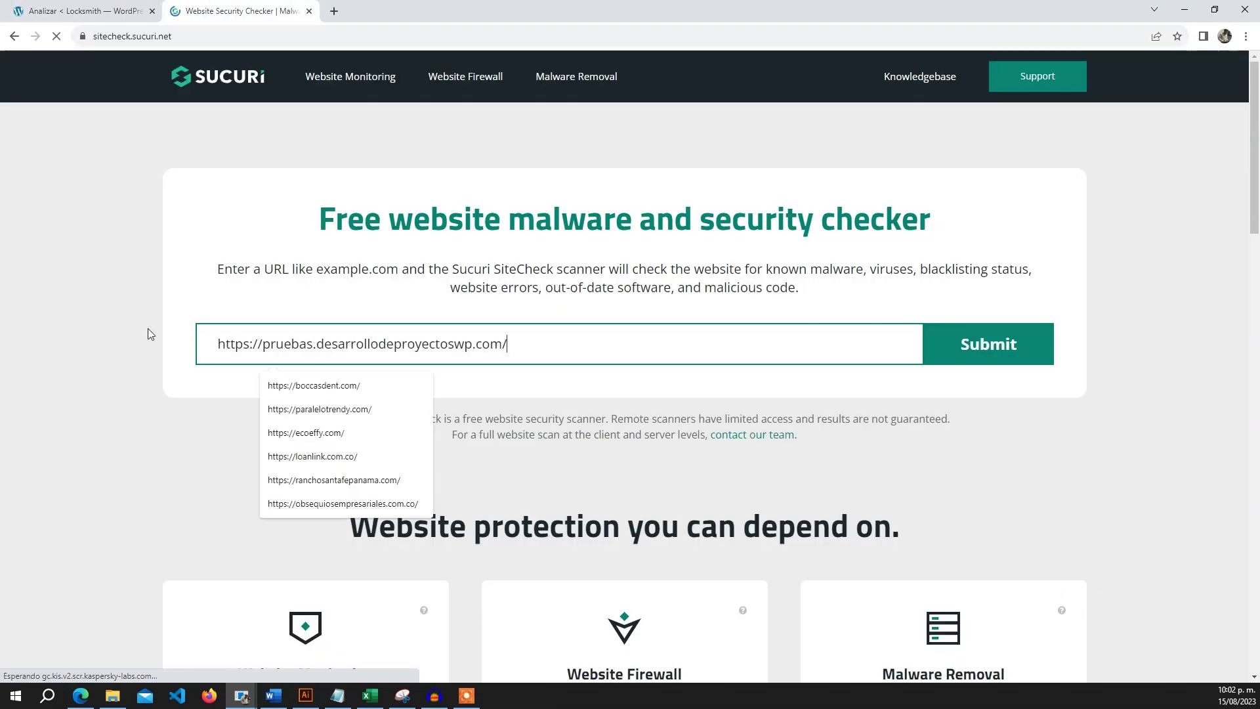
pyautogui.click(1029, 337)
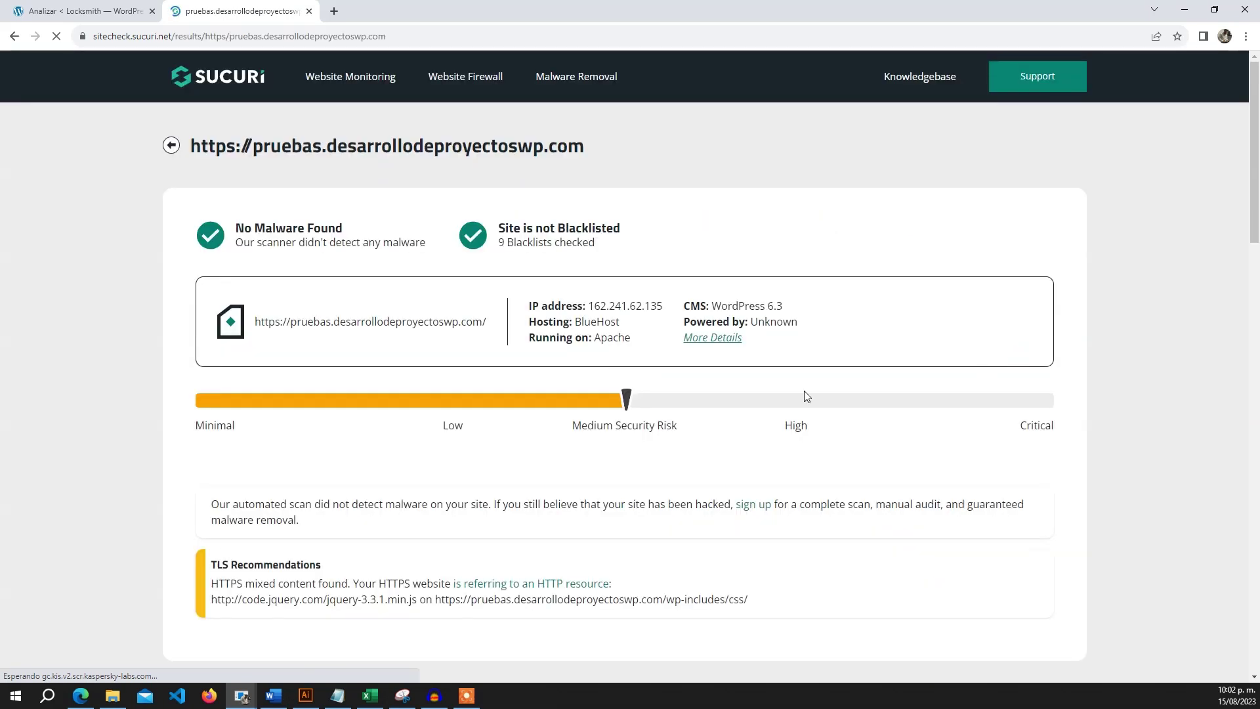
# Examine the Sucuri report's malware verdict, security risk rating, blacklist status and hardening improvements
pyautogui.moveTo(426, 238); pyautogui.dragTo(248, 227)
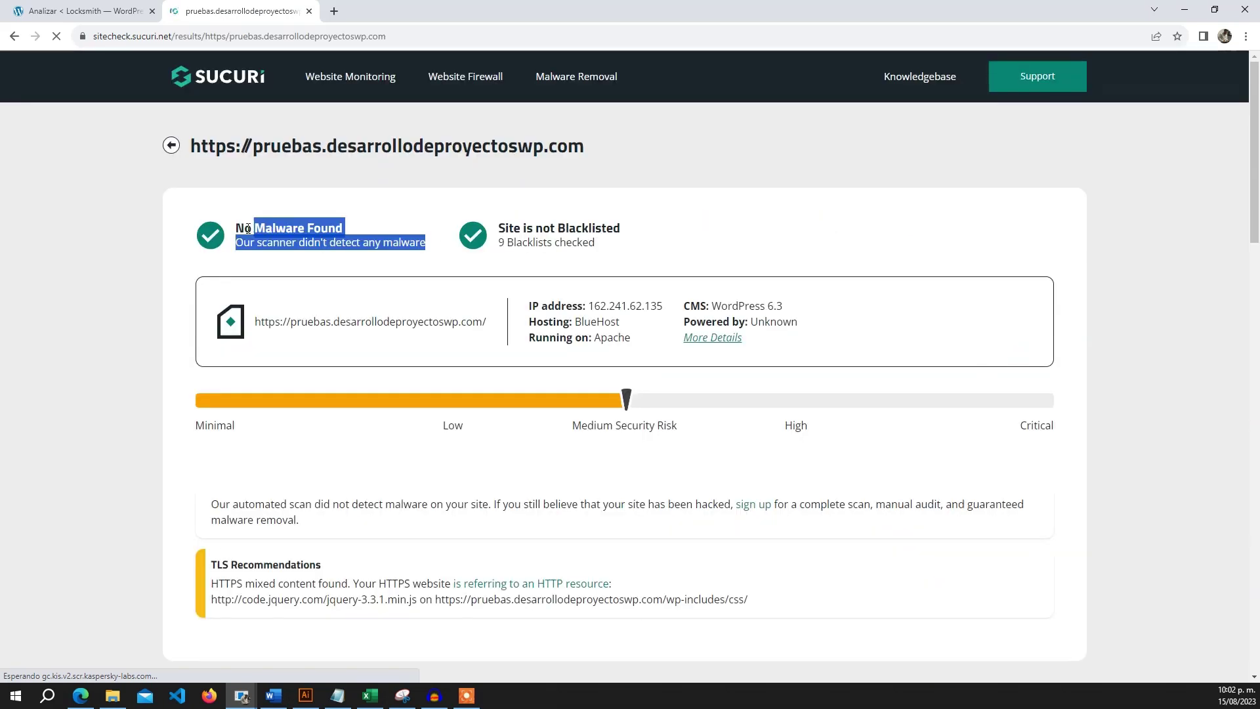
pyautogui.click(632, 260)
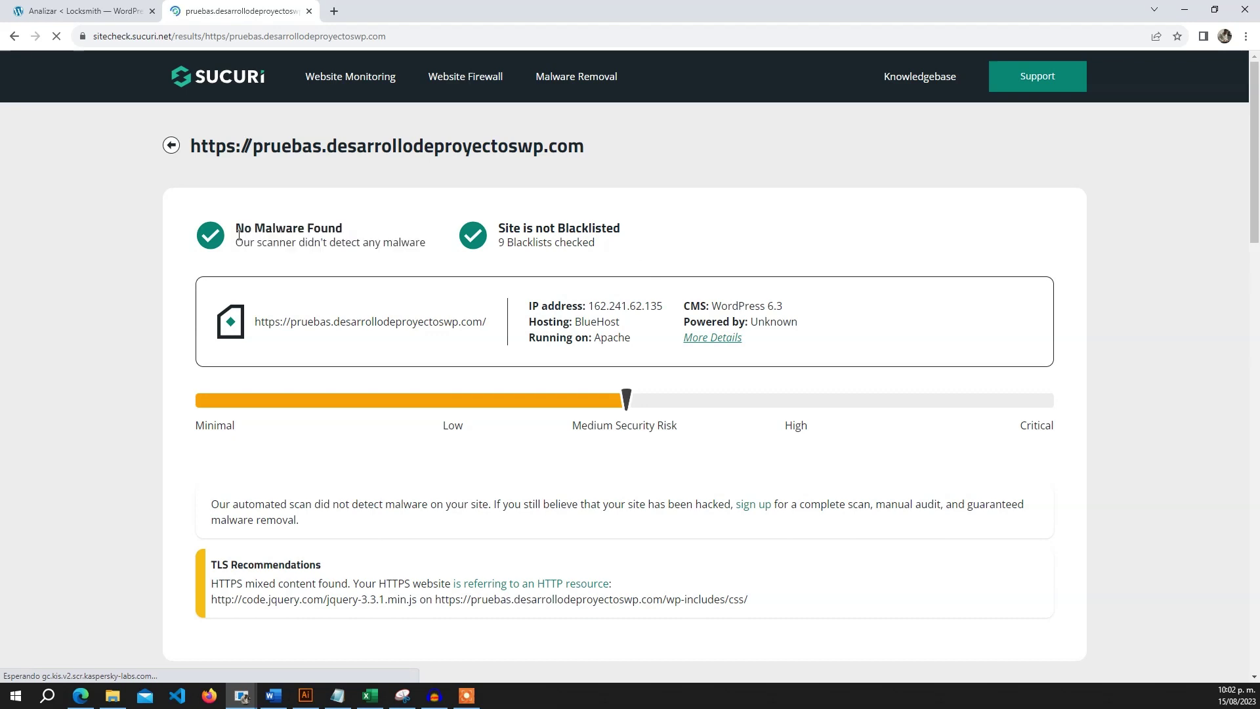
pyautogui.moveTo(239, 234); pyautogui.dragTo(444, 258)
pyautogui.click(444, 259)
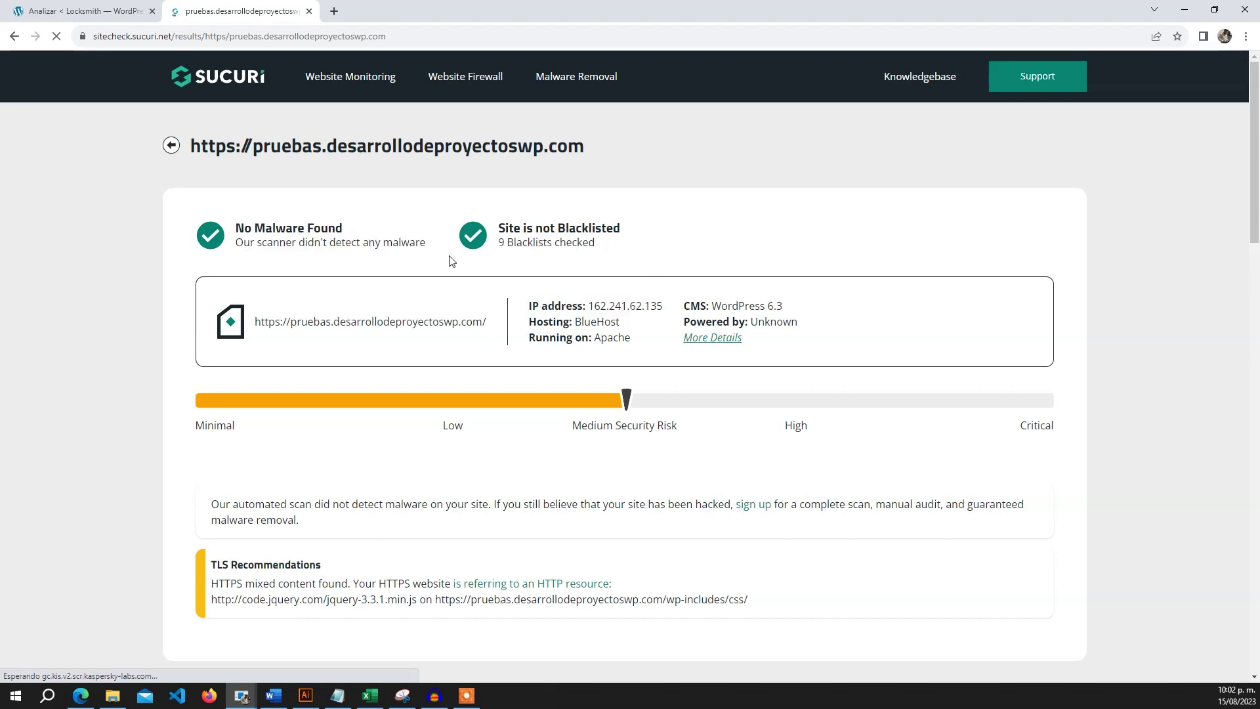
pyautogui.scroll(-10, 471, 273)
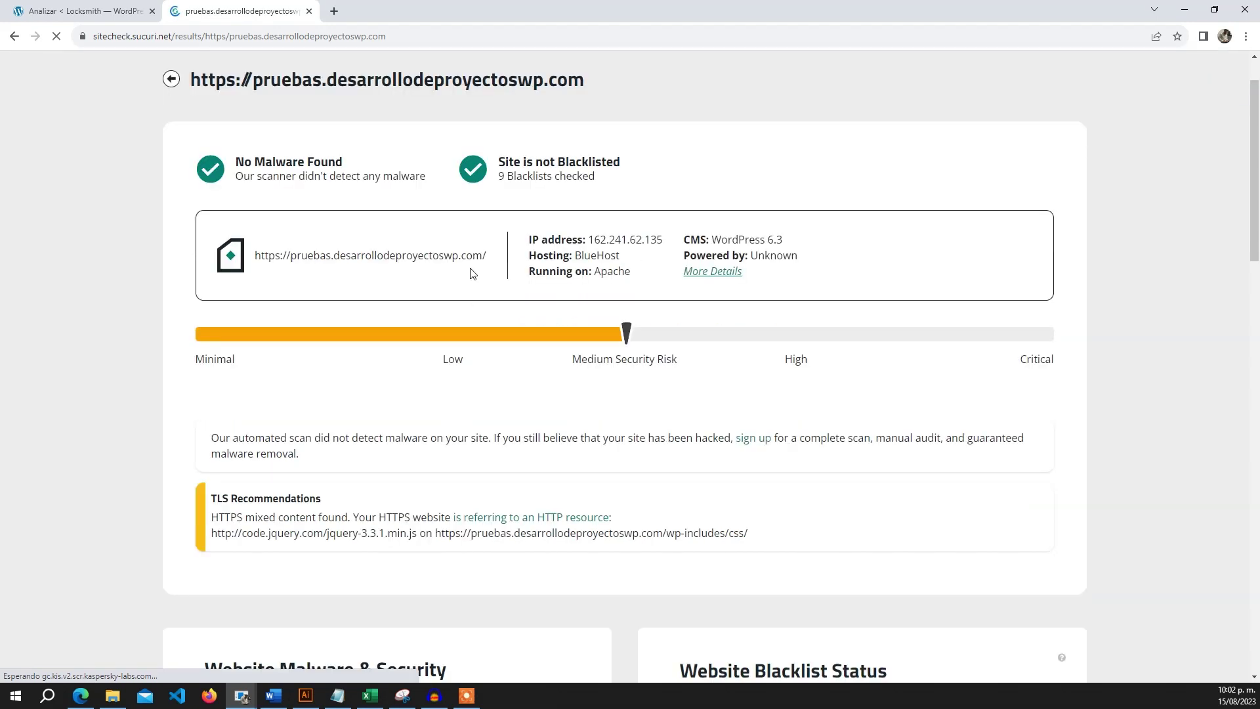
pyautogui.scroll(-4, 586, 384)
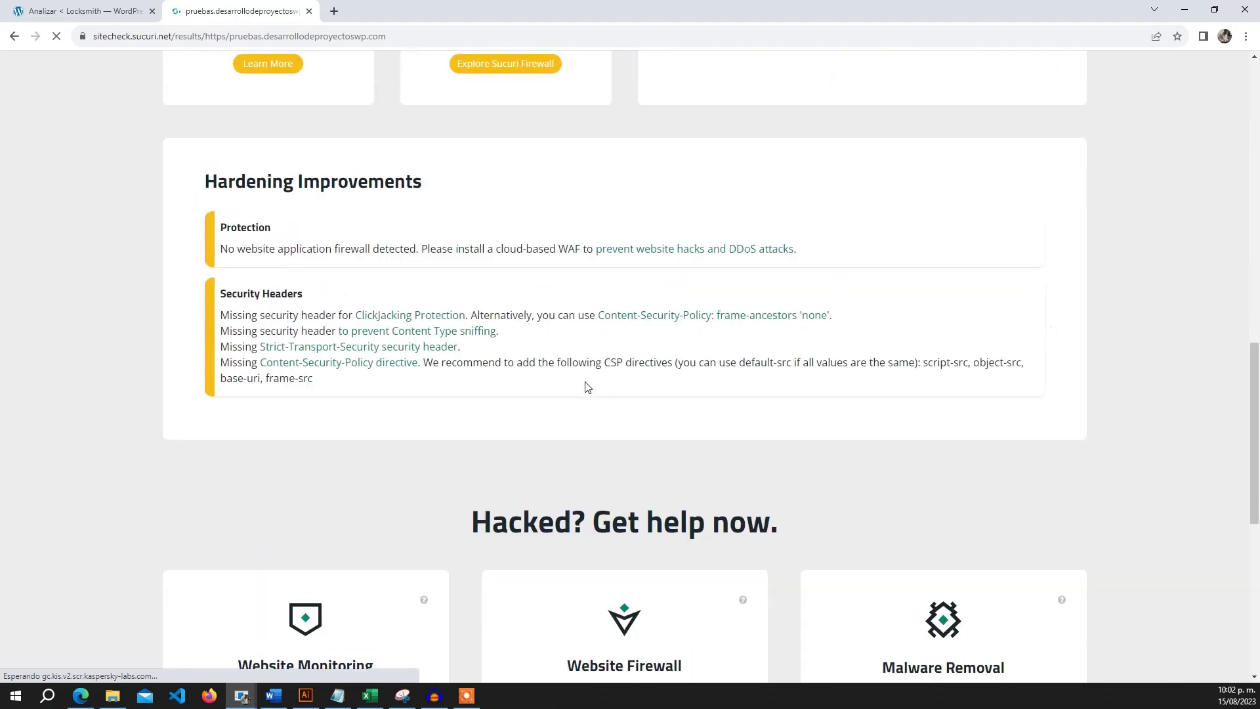
pyautogui.scroll(9, 585, 384)
pyautogui.scroll(6, 587, 386)
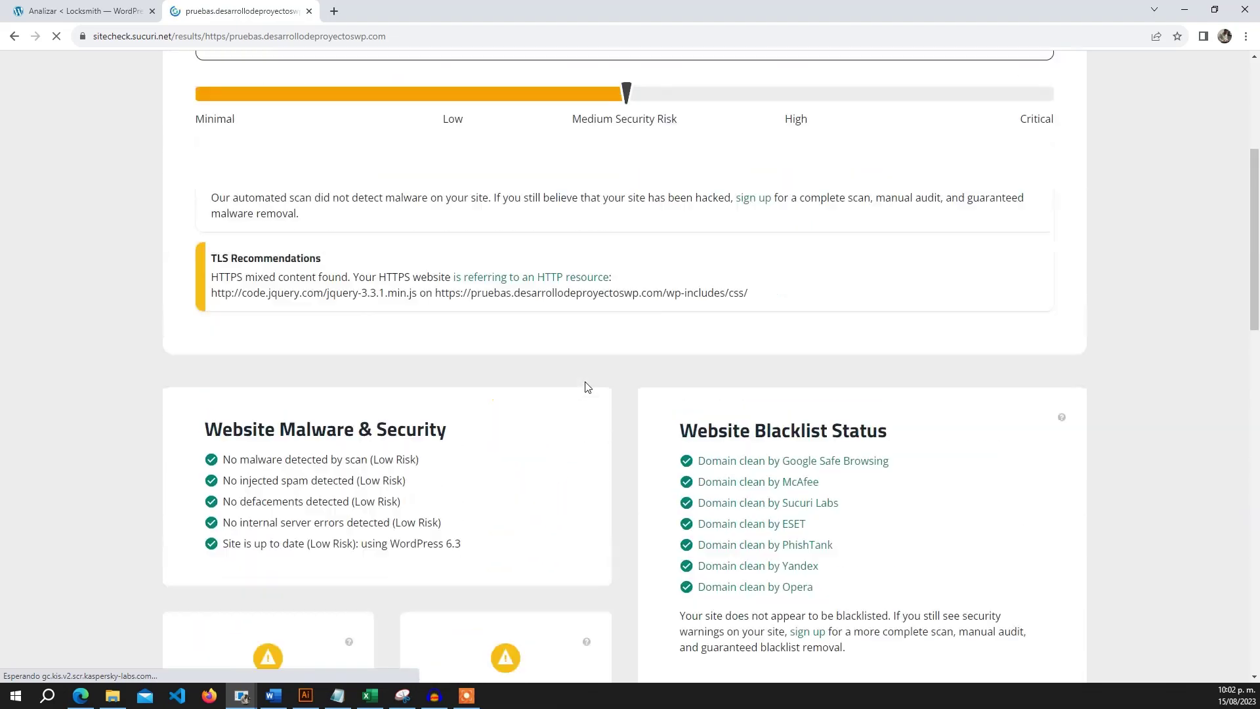
# Return to the Wordfence scan page and compare its found results with the Sucuri report
pyautogui.click(136, 10)
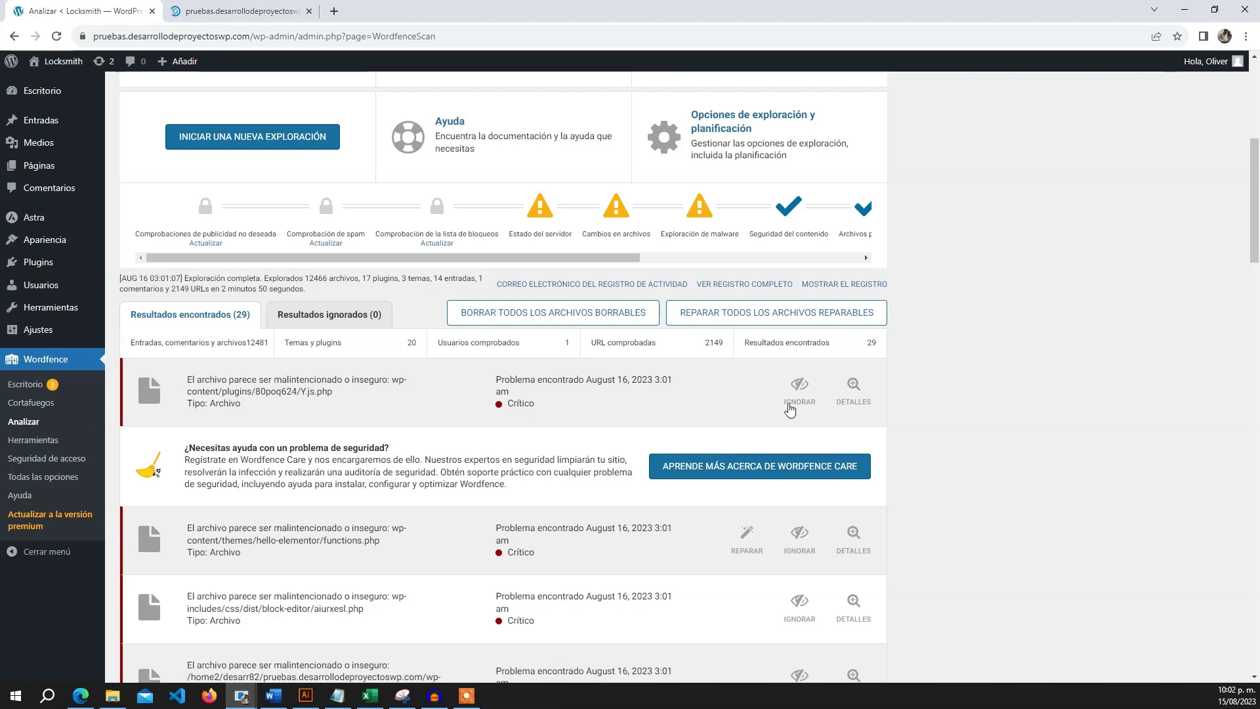
pyautogui.scroll(1, 820, 441)
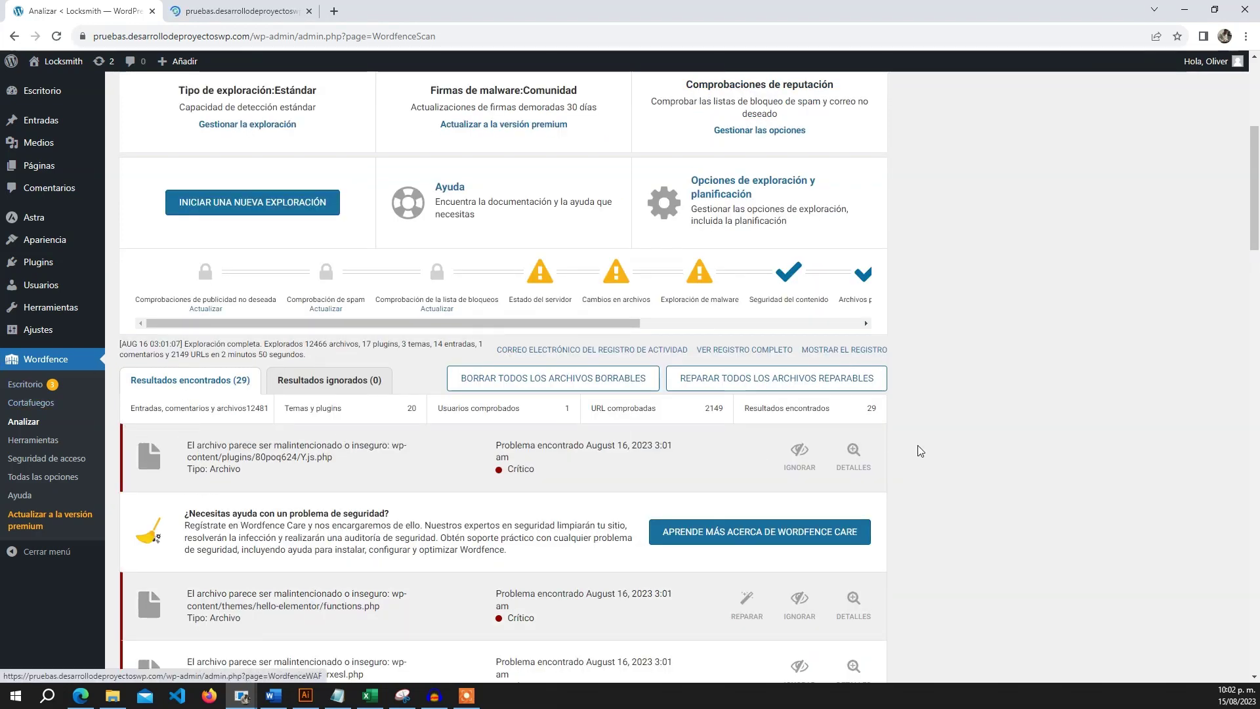
pyautogui.scroll(3, 917, 445)
pyautogui.scroll(-5, 906, 446)
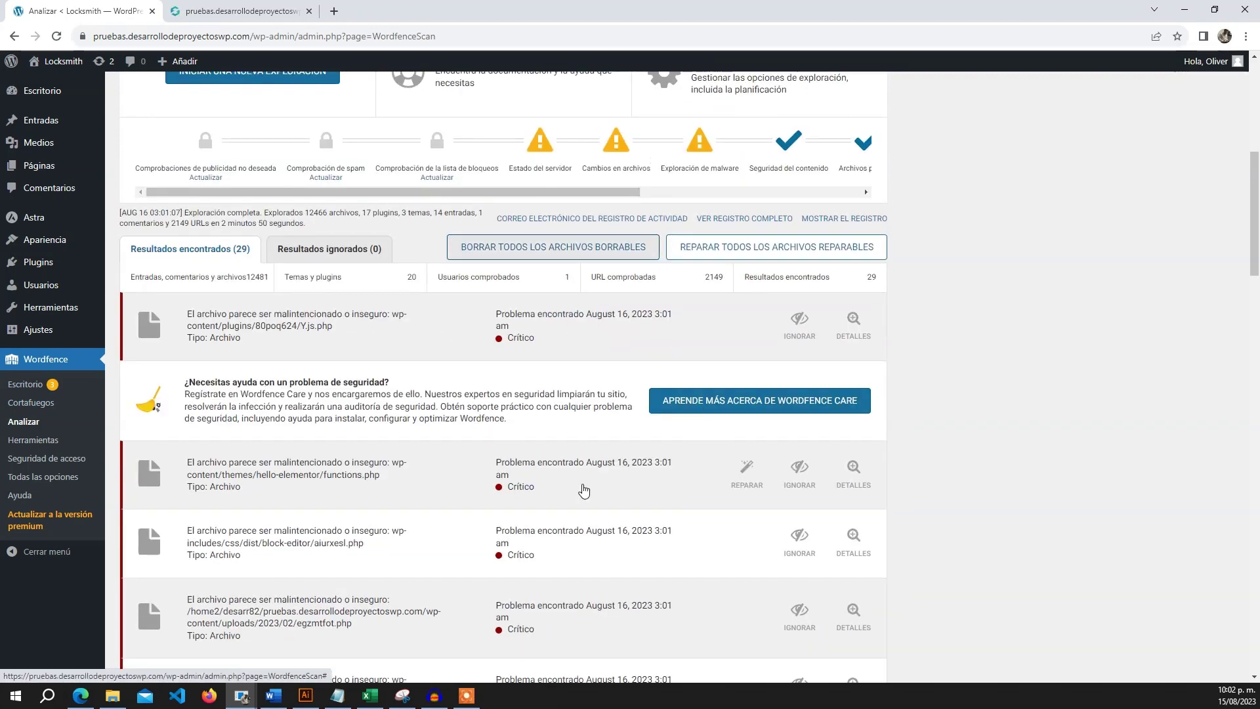
pyautogui.scroll(-5, 585, 489)
pyautogui.scroll(5, 585, 490)
# Reopen the Sucuri report and read the mixed-content resource listed under TLS Recommendations
pyautogui.click(238, 7)
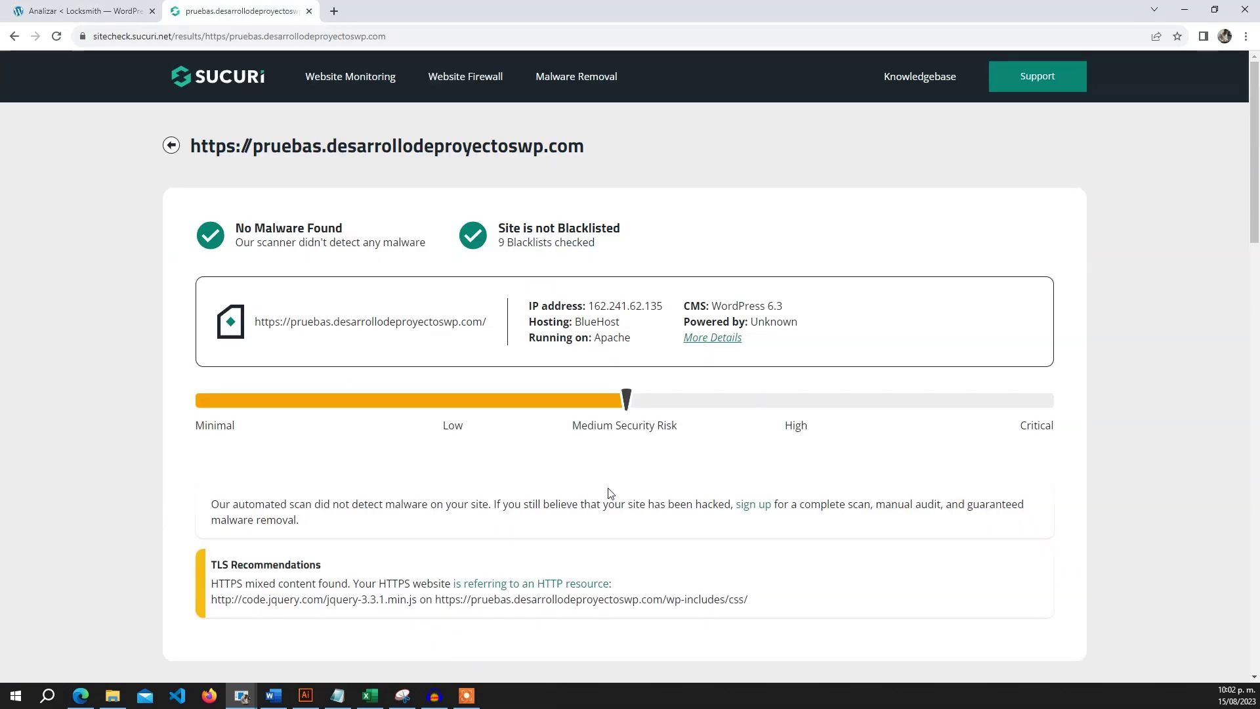
pyautogui.moveTo(776, 599); pyautogui.dragTo(219, 598)
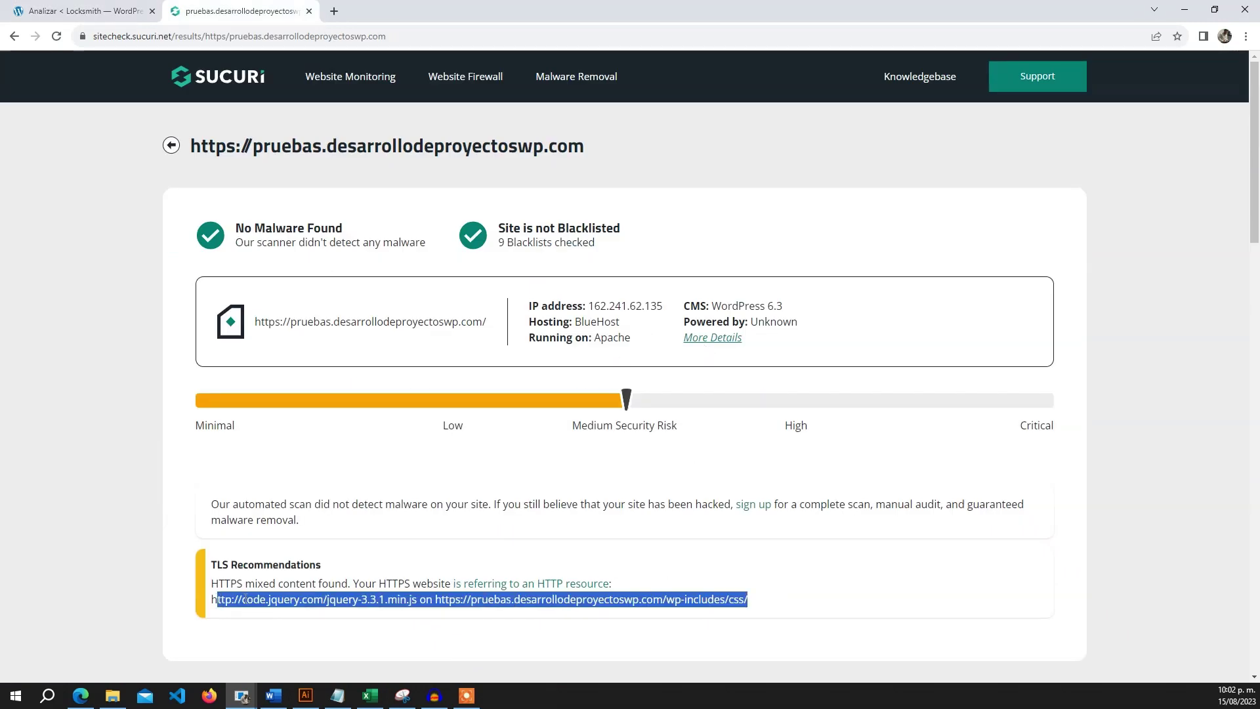
pyautogui.tripleClick(246, 599)
pyautogui.click(764, 581)
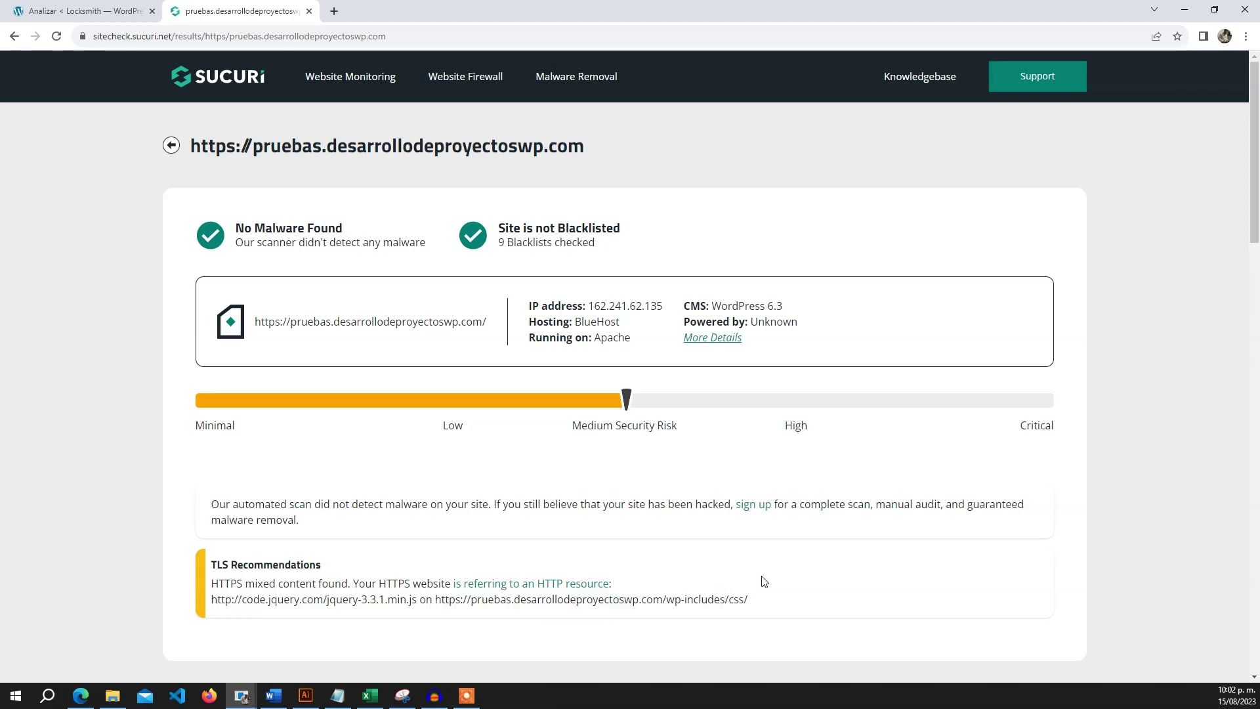
pyautogui.tripleClick(457, 603)
pyautogui.tripleClick(543, 600)
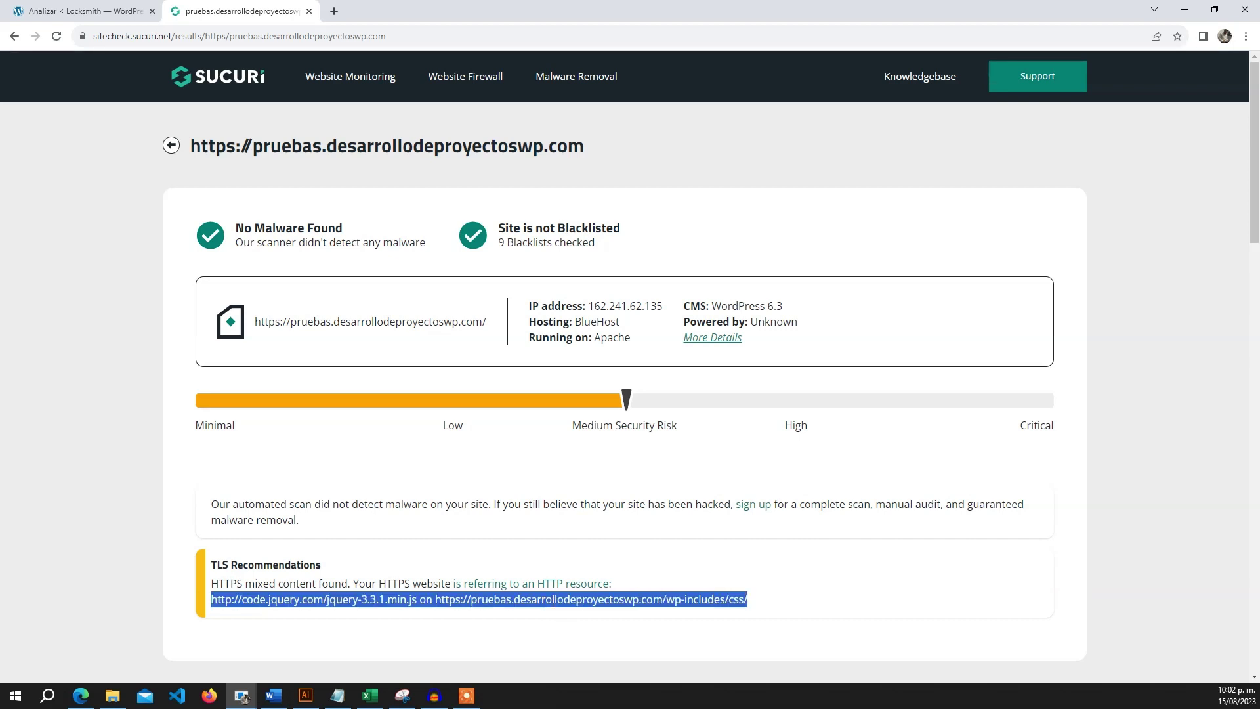
pyautogui.click(673, 594)
# Check the Website Malware & Security, Blacklist Status and Hardening Improvements sections of the Sucuri report
pyautogui.scroll(-13, 846, 562)
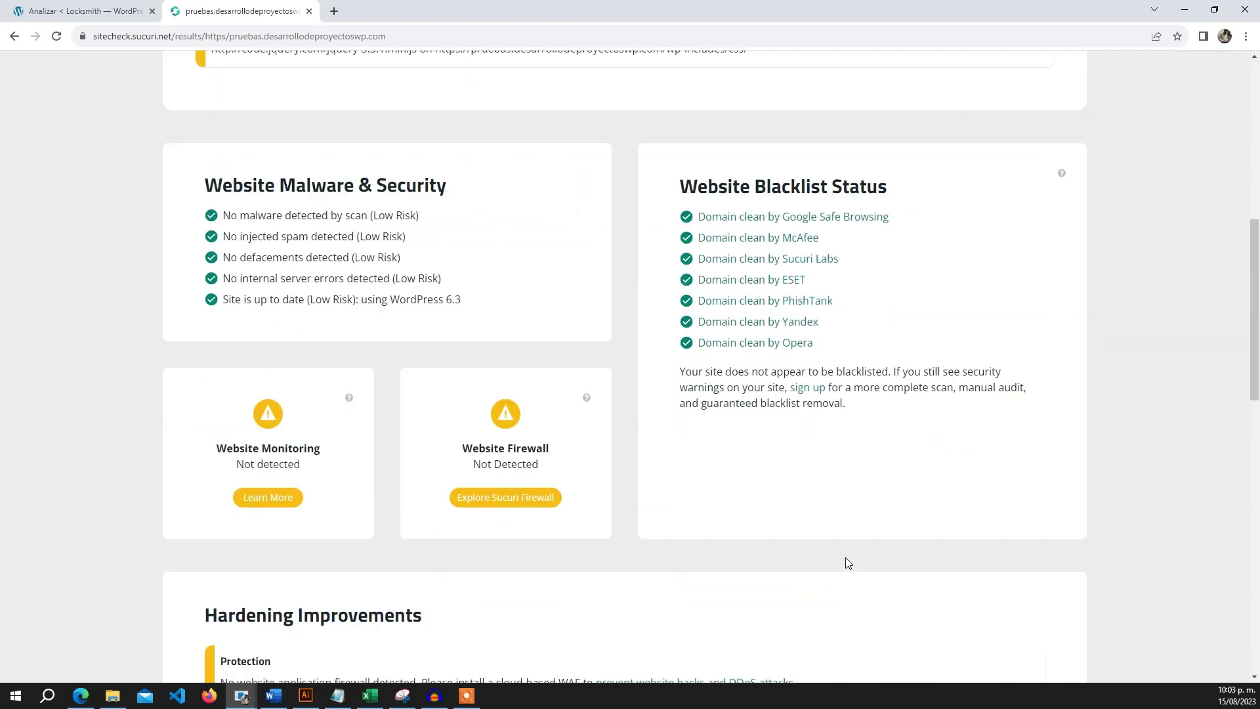
pyautogui.scroll(-2, 722, 554)
pyautogui.scroll(8, 624, 549)
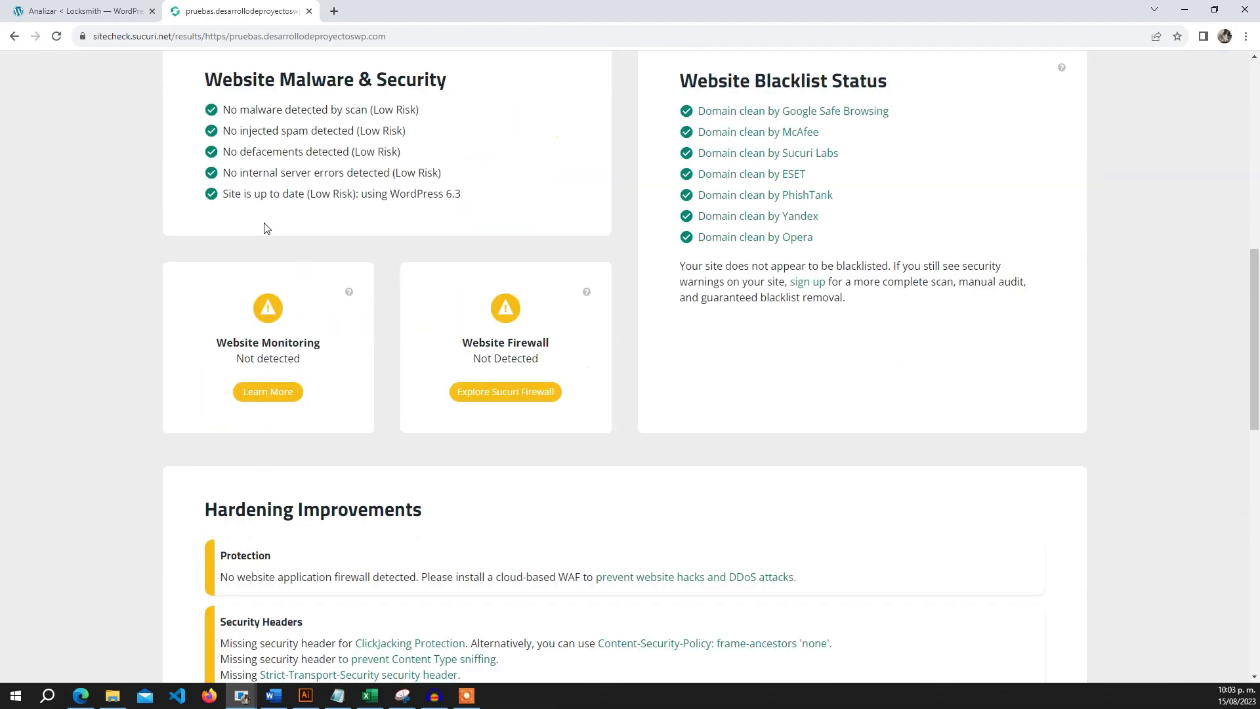
pyautogui.scroll(7, 158, 364)
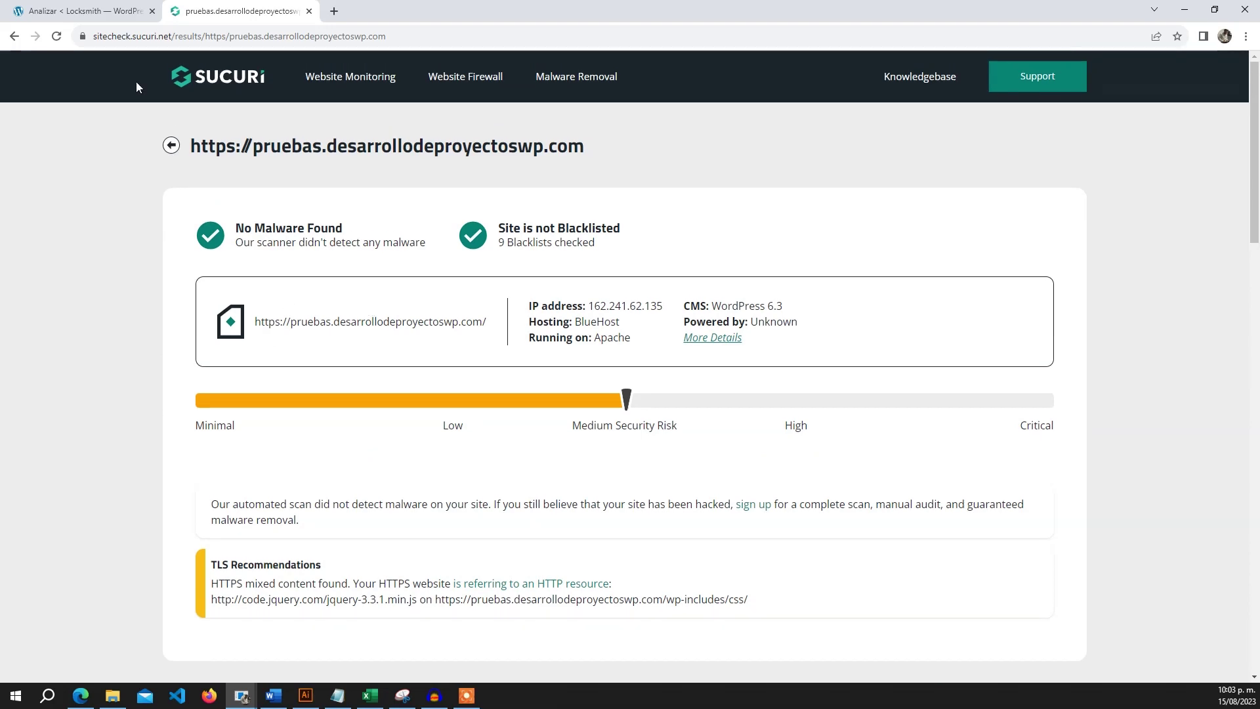
# Go back to Wordfence and review the whole list of results, from critical files to theme updates and skipped paths
pyautogui.click(83, 11)
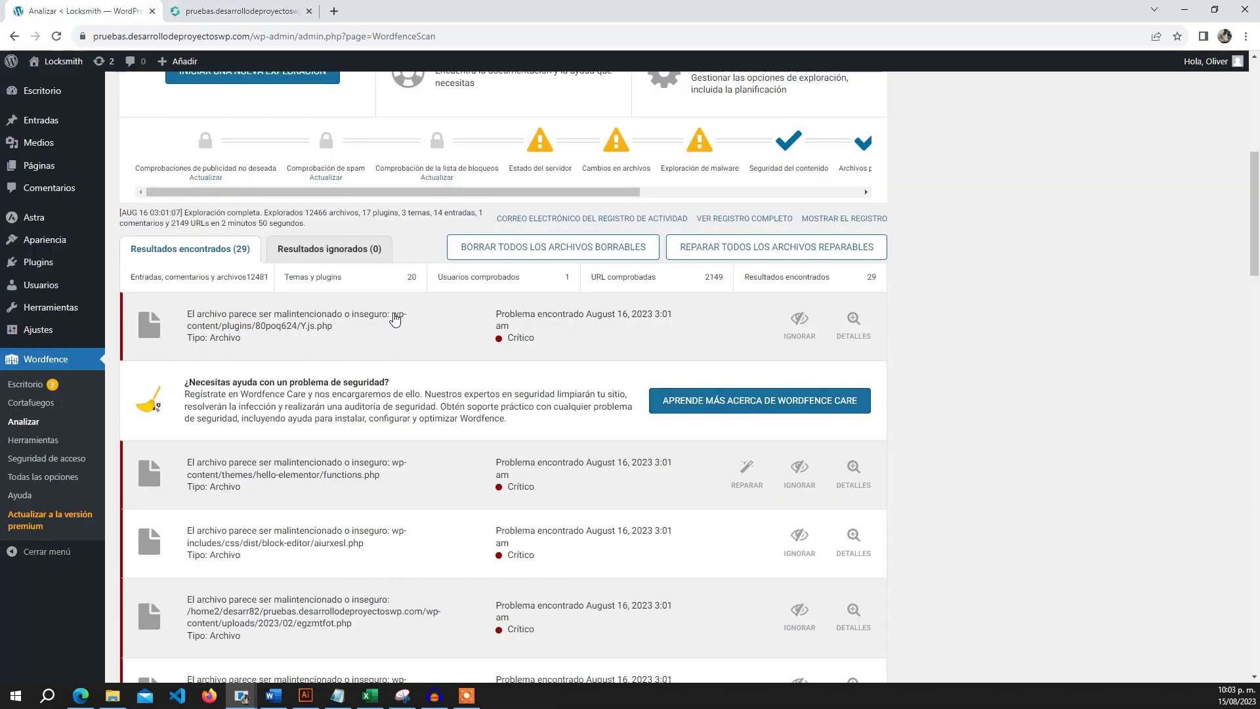
pyautogui.scroll(2, 401, 325)
pyautogui.scroll(-15, 421, 340)
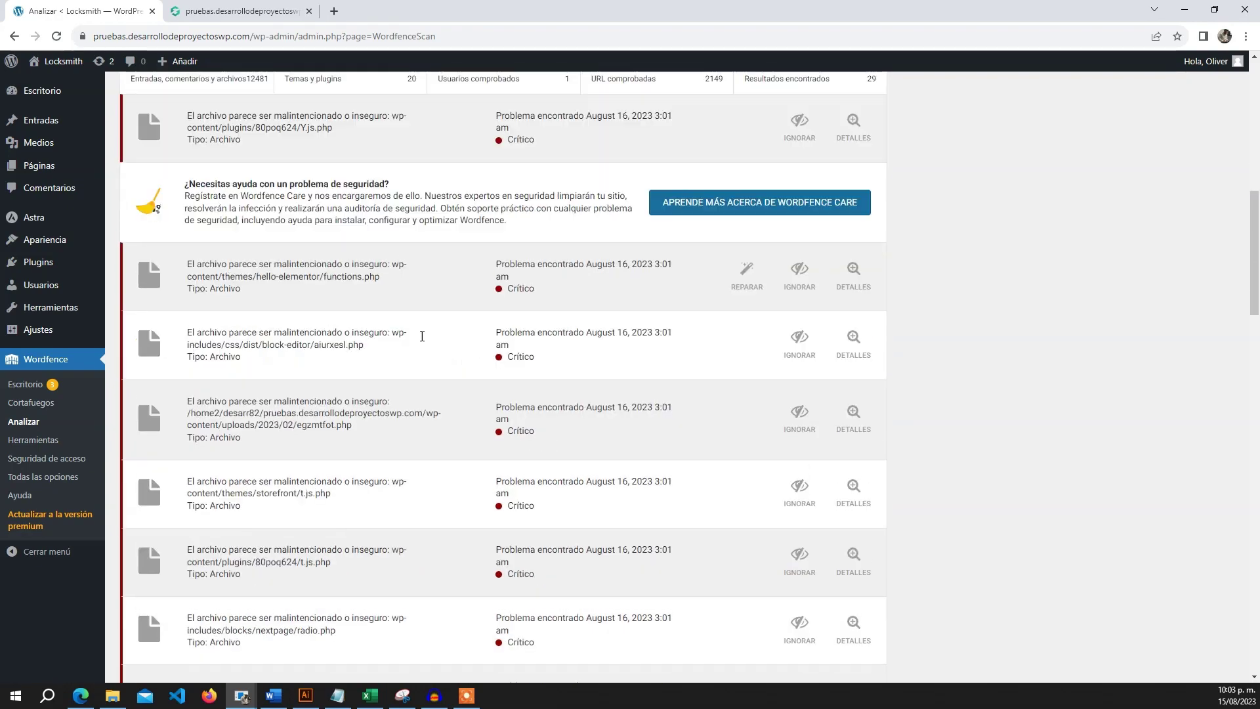
pyautogui.scroll(-5, 422, 341)
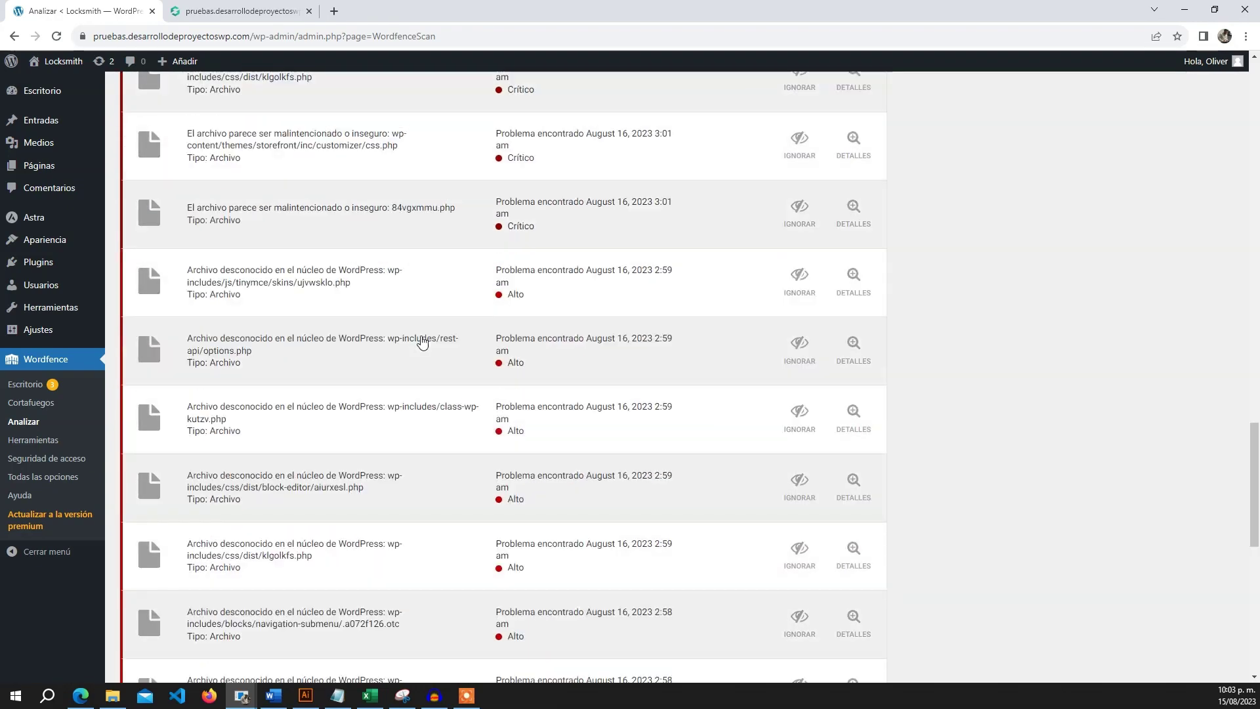
pyautogui.scroll(-9, 422, 341)
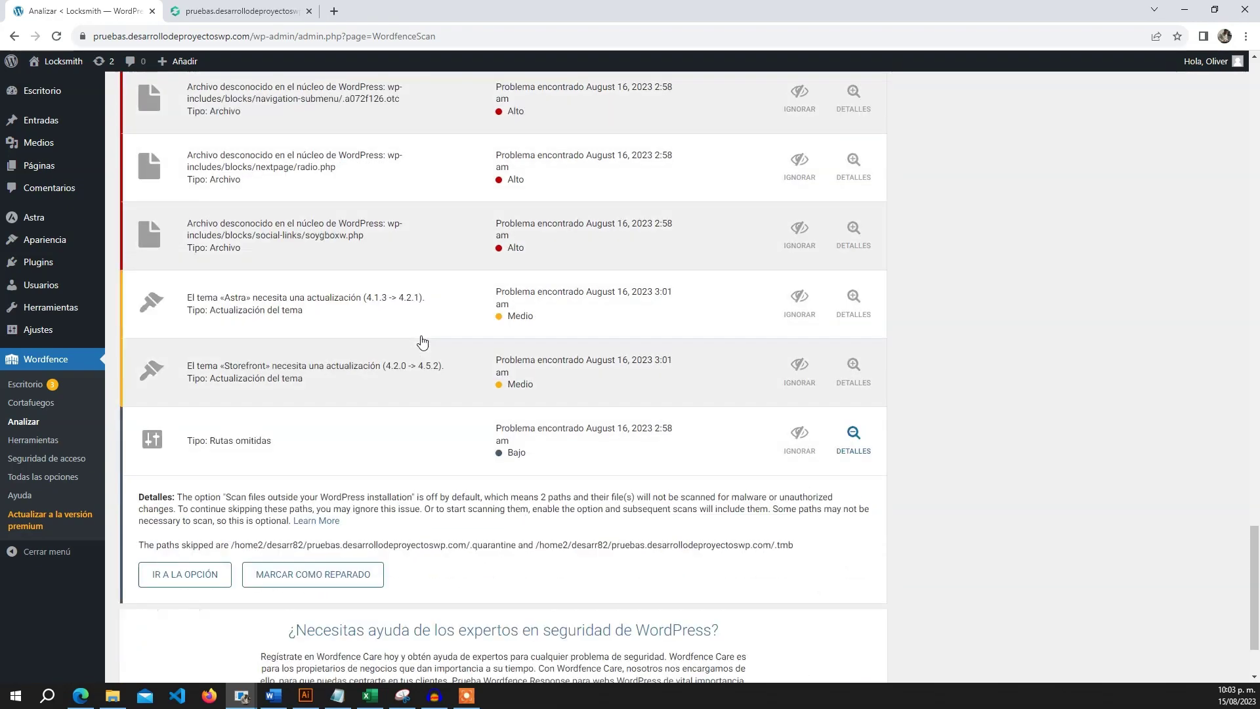
# Request deletion of all deletable files, read the warning, and dismiss it without deleting anything
pyautogui.scroll(4, 482, 381)
pyautogui.scroll(15, 482, 381)
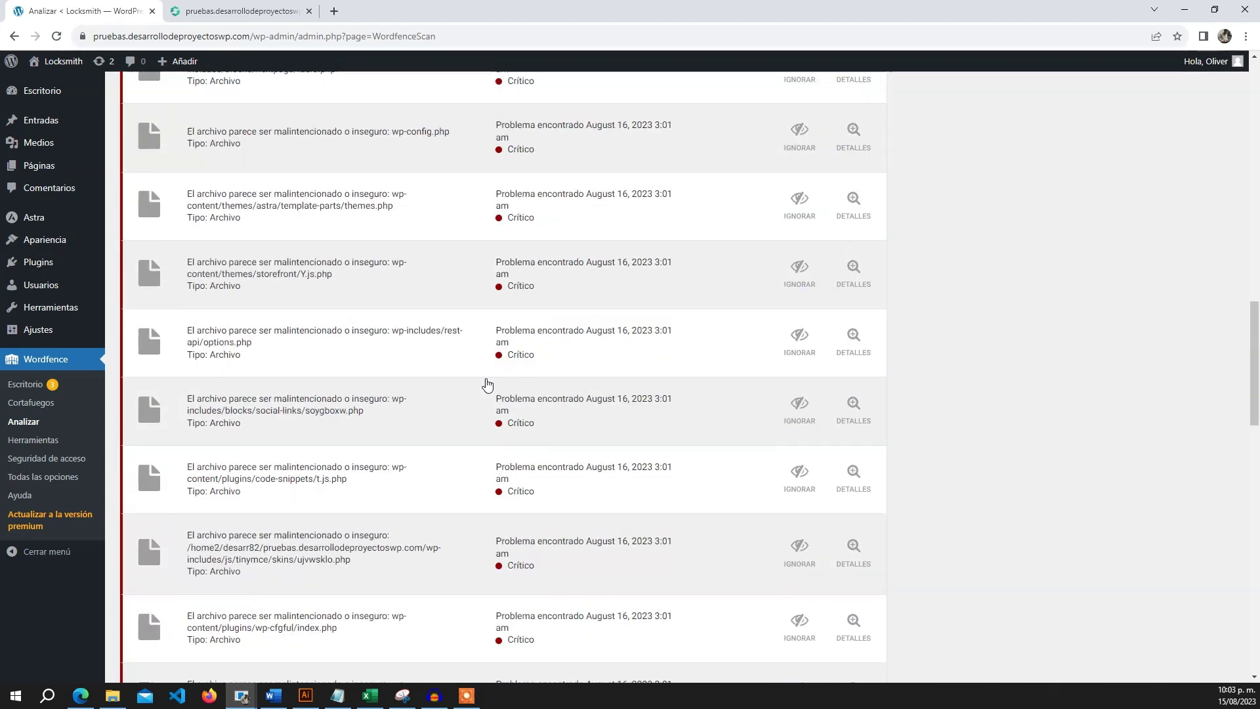
pyautogui.scroll(1, 505, 370)
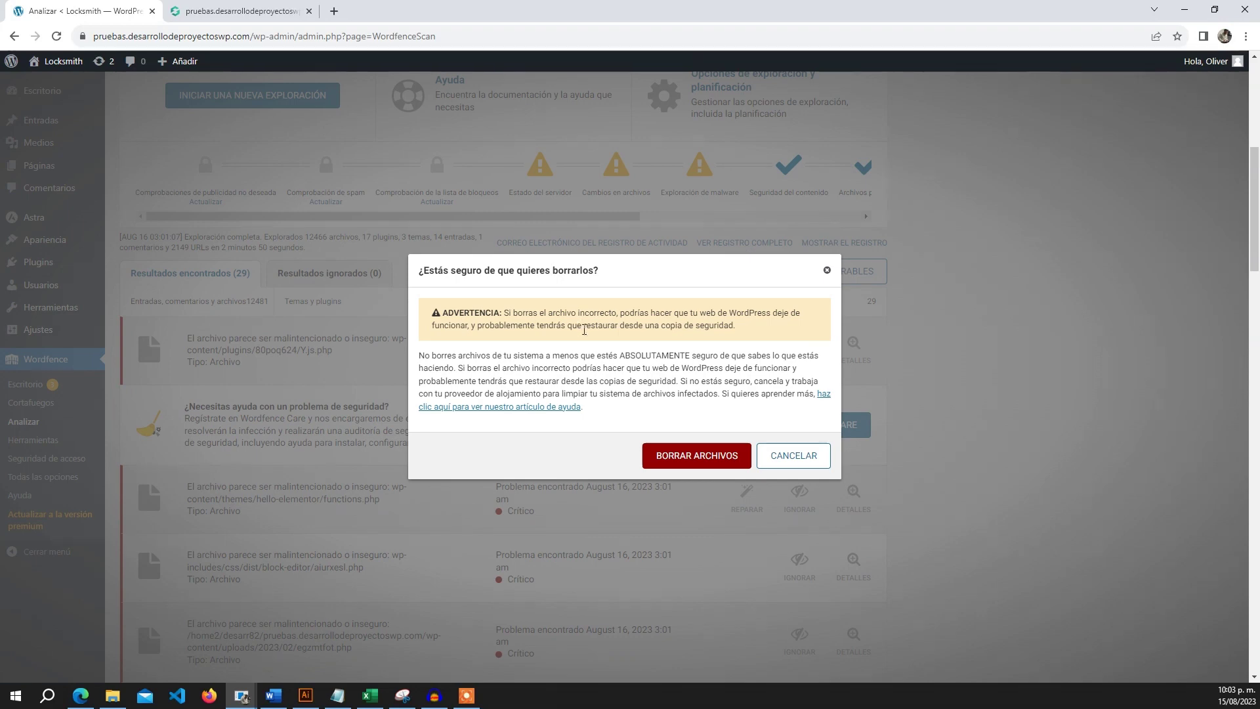
pyautogui.click(827, 271)
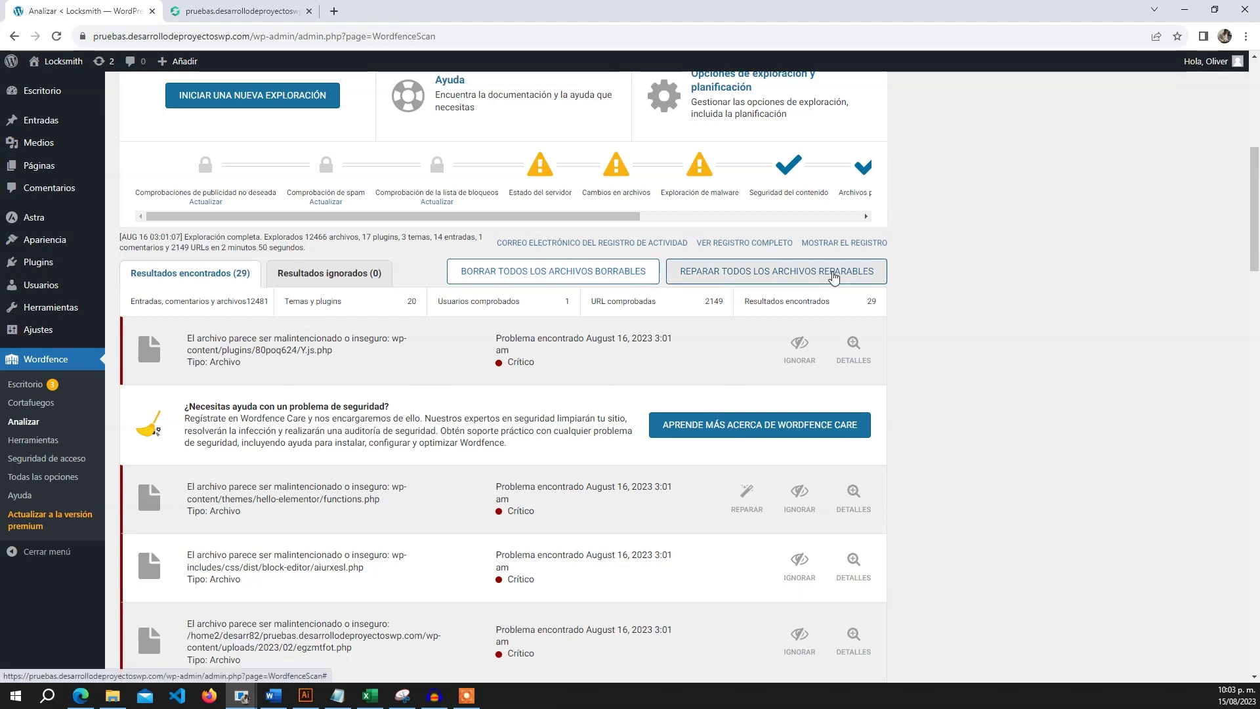
# Expand the details of the critical 80poq624/Y.js.php result and read its file path, file type and matched malicious text
pyautogui.click(854, 346)
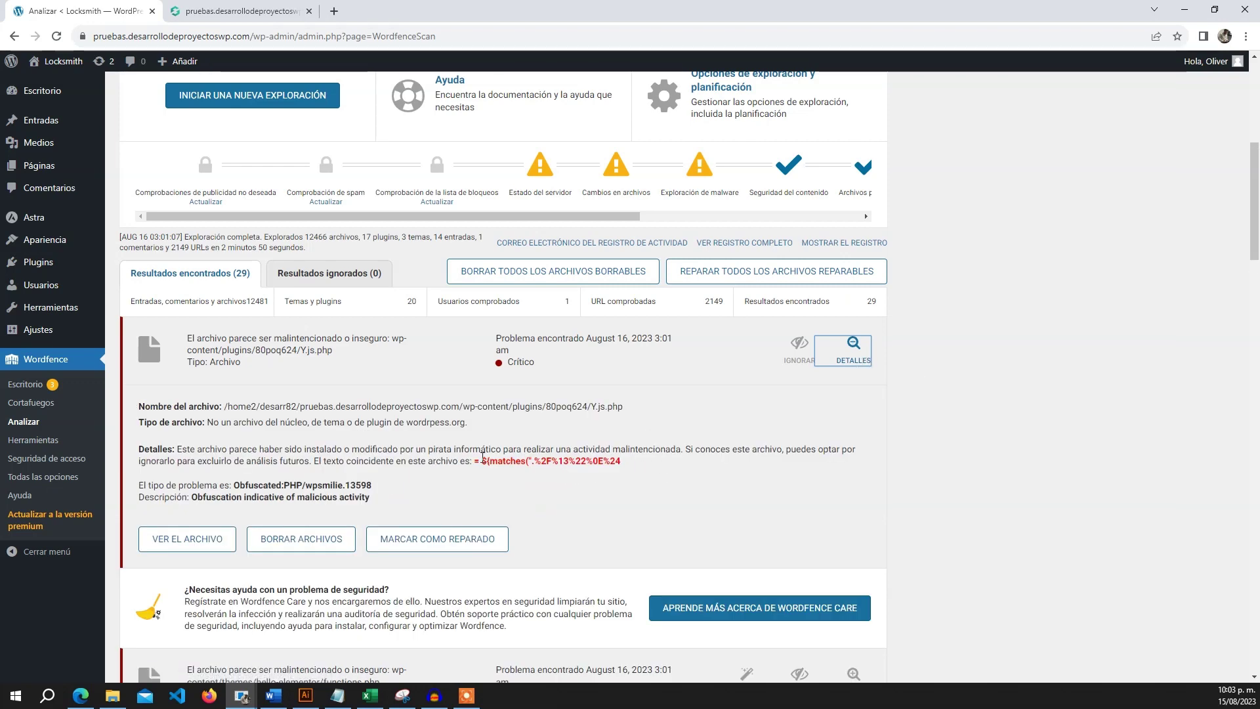
pyautogui.moveTo(621, 461); pyautogui.dragTo(167, 402)
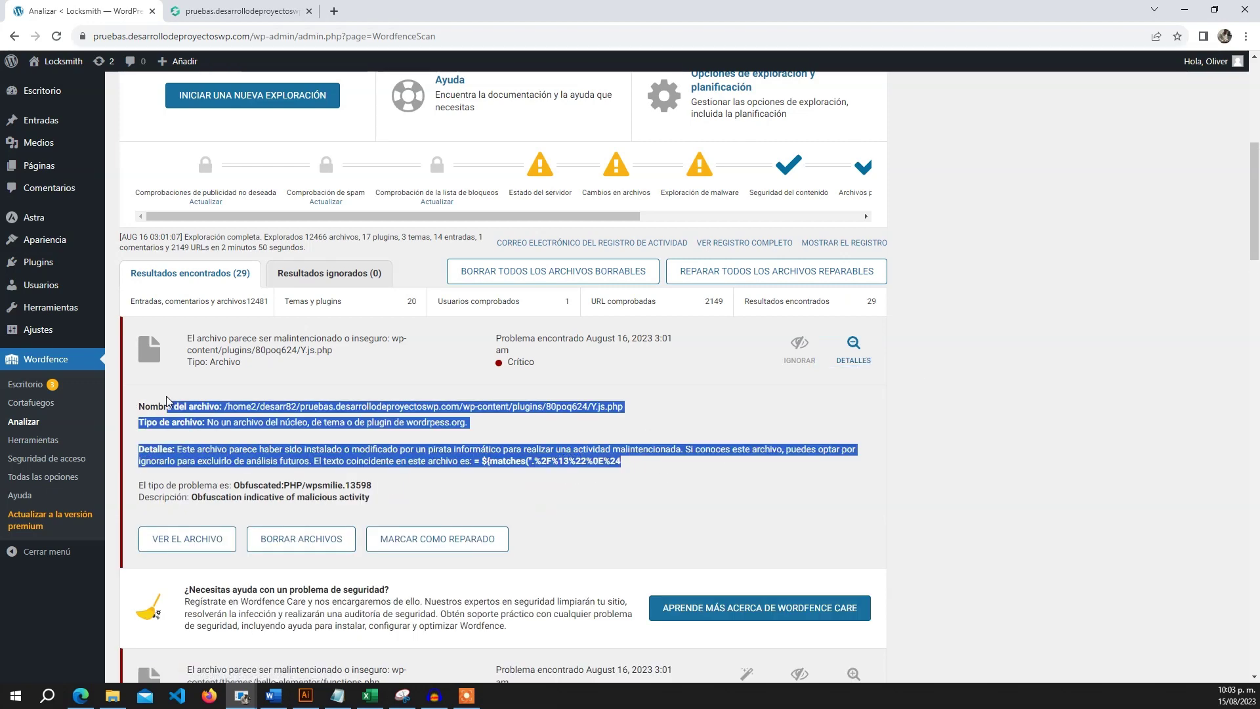
pyautogui.click(575, 448)
pyautogui.moveTo(345, 407); pyautogui.dragTo(659, 411)
pyautogui.click(645, 407)
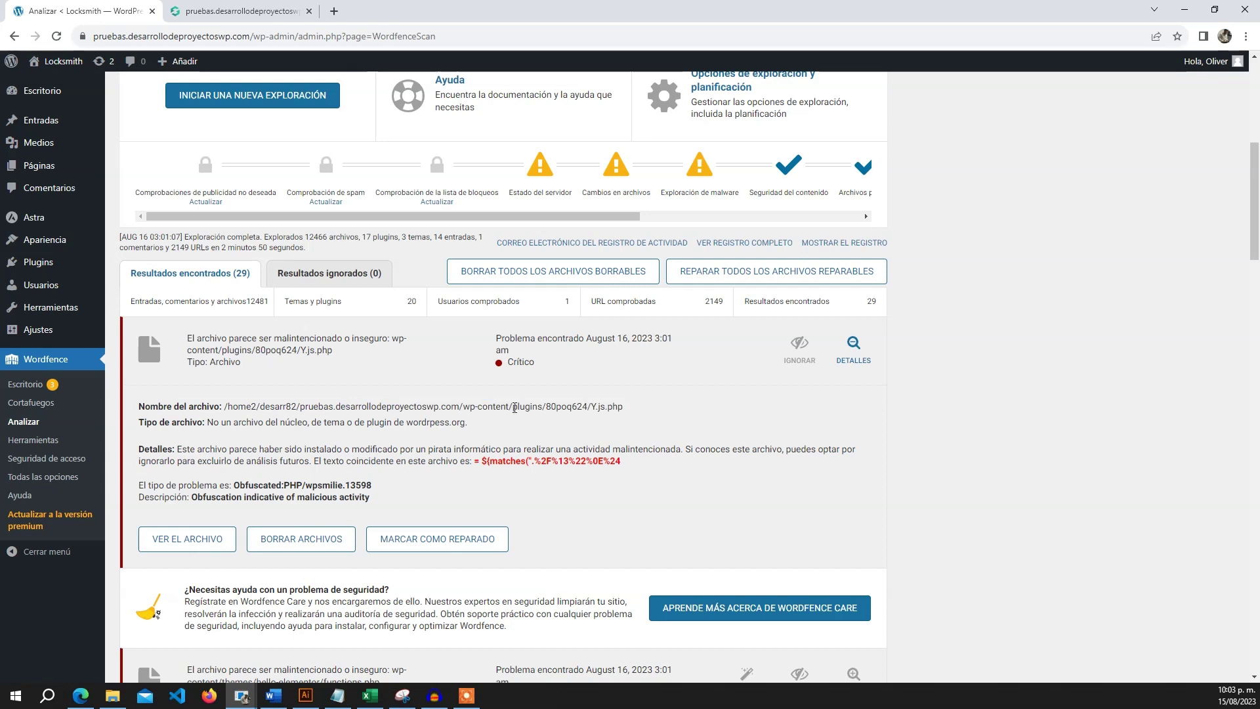
pyautogui.moveTo(515, 408); pyautogui.dragTo(376, 408)
pyautogui.tripleClick(376, 408)
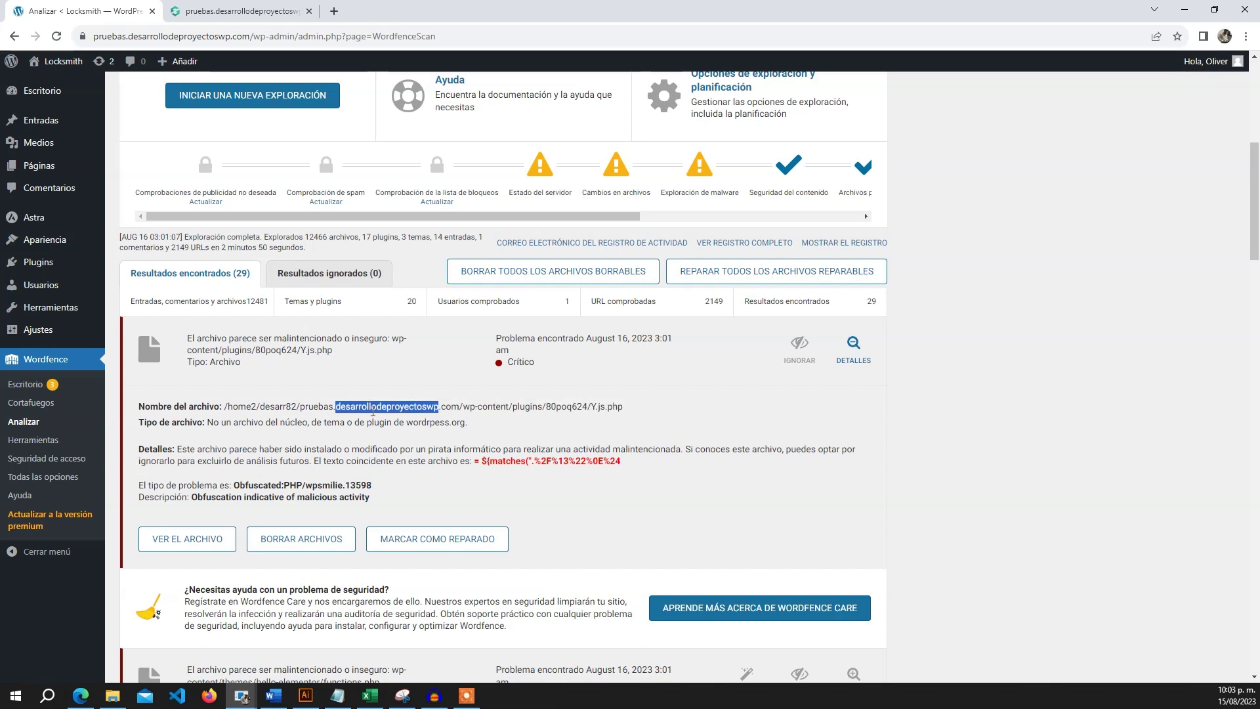
pyautogui.click(644, 430)
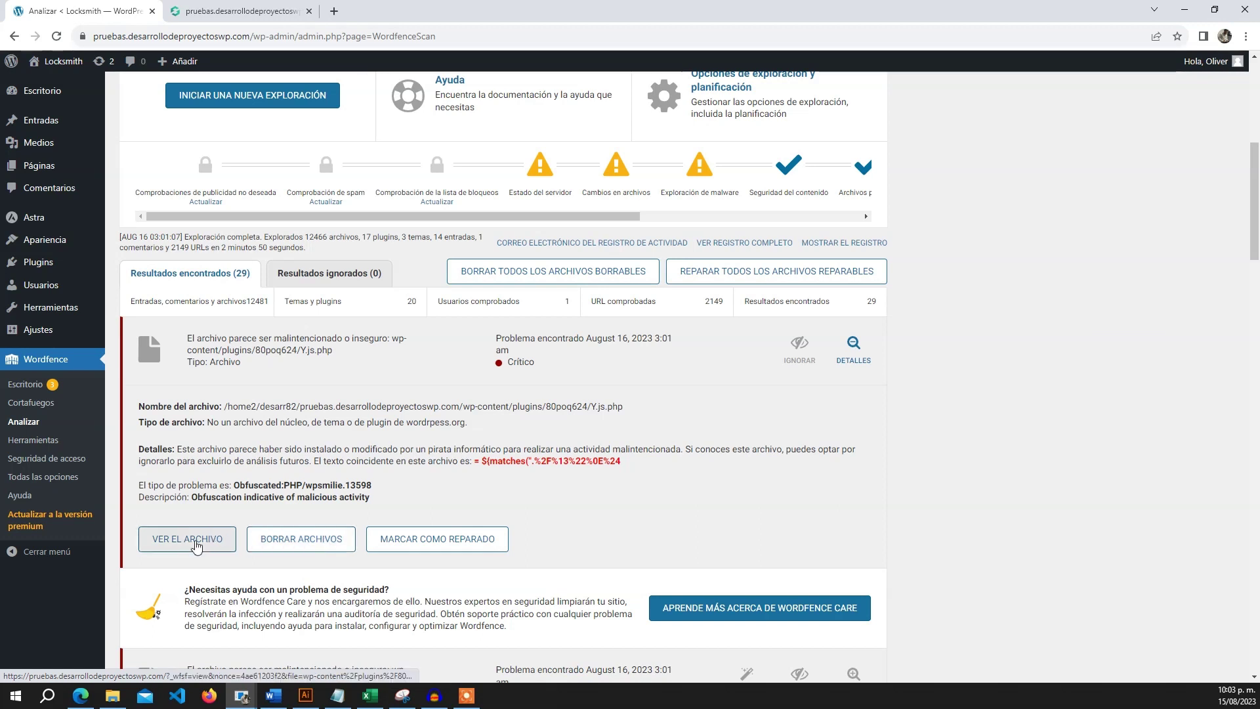
pyautogui.moveTo(231, 378); pyautogui.dragTo(211, 365)
pyautogui.click(220, 387)
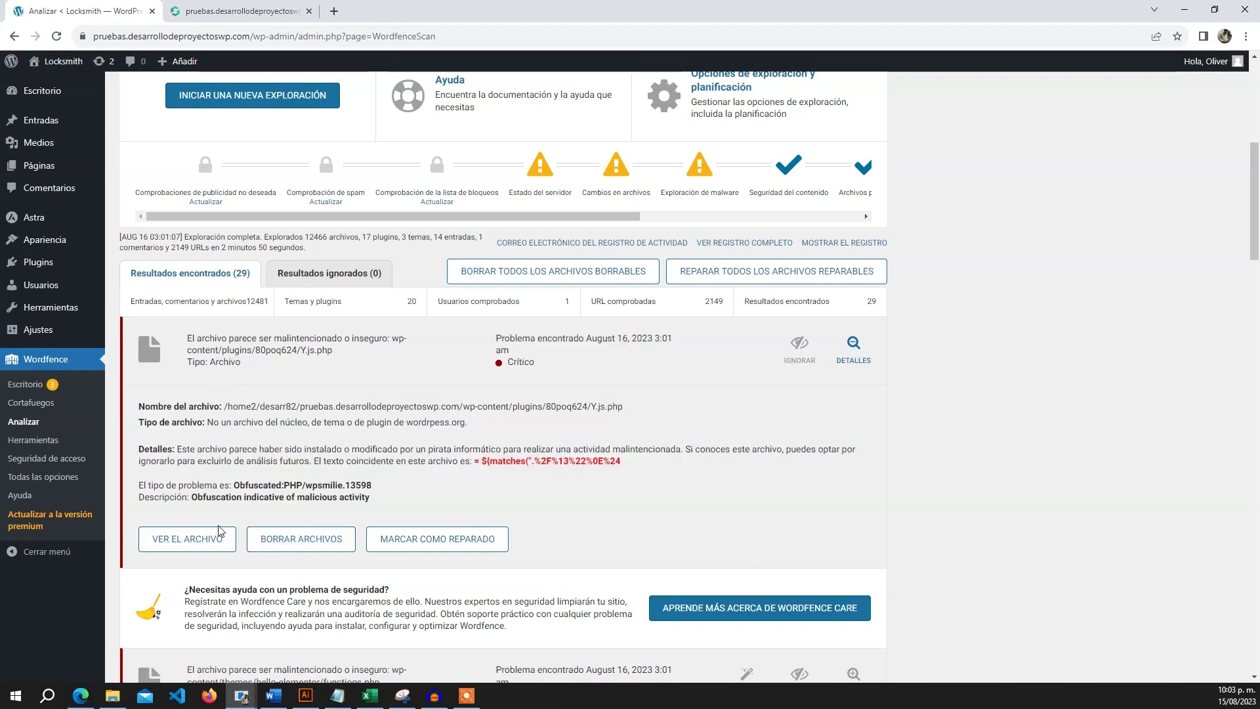
# View the source code of Y.js.php in the Wordfence file viewer, read down to the injected code, and close the viewer
pyautogui.click(207, 538)
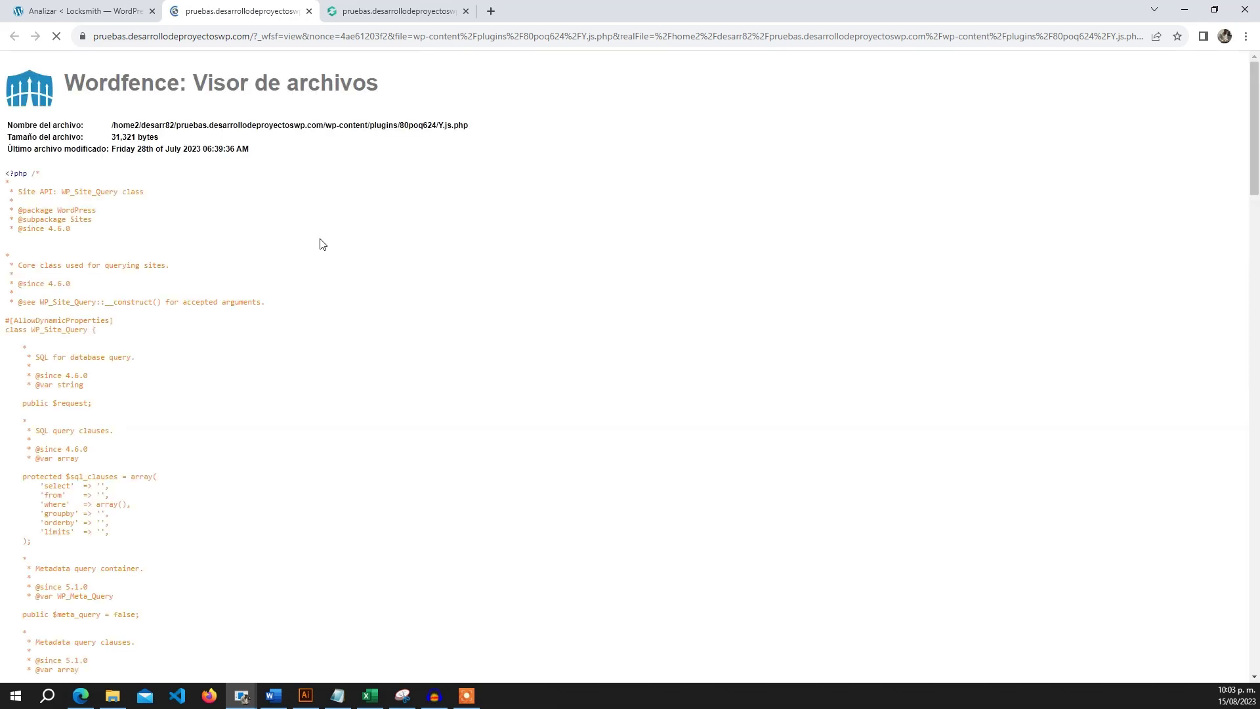
pyautogui.scroll(-10, 360, 344)
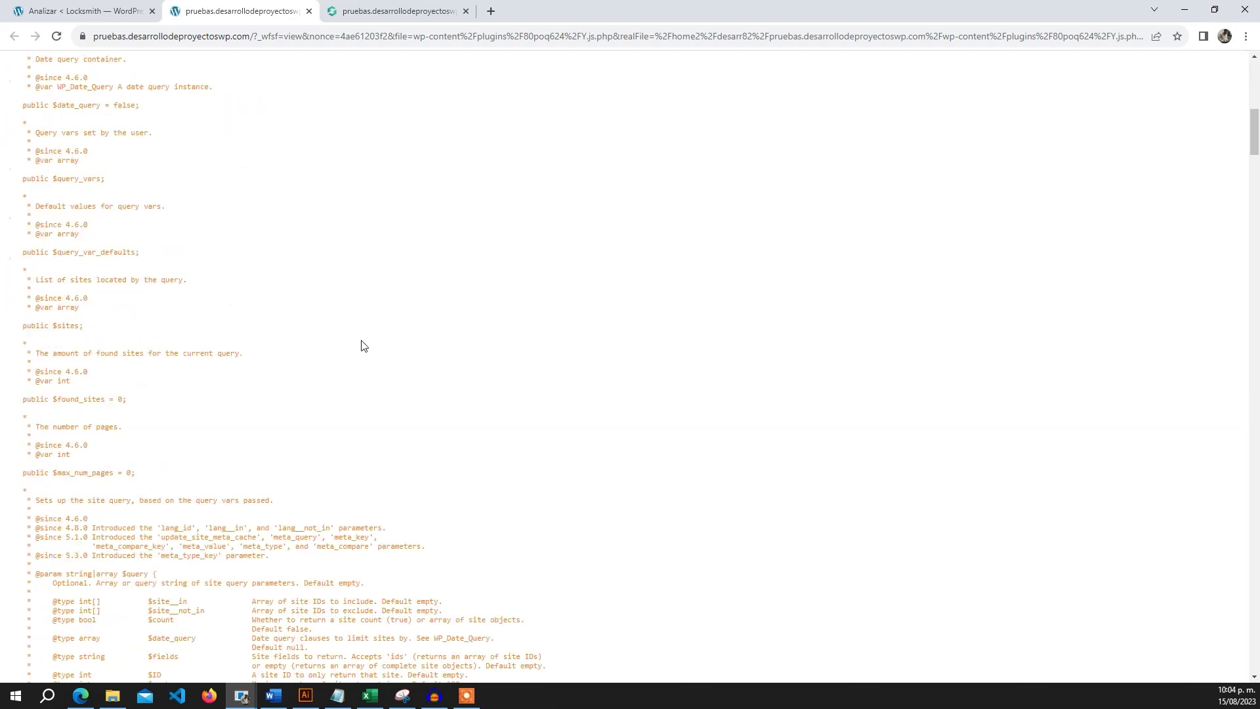
pyautogui.scroll(-20, 361, 342)
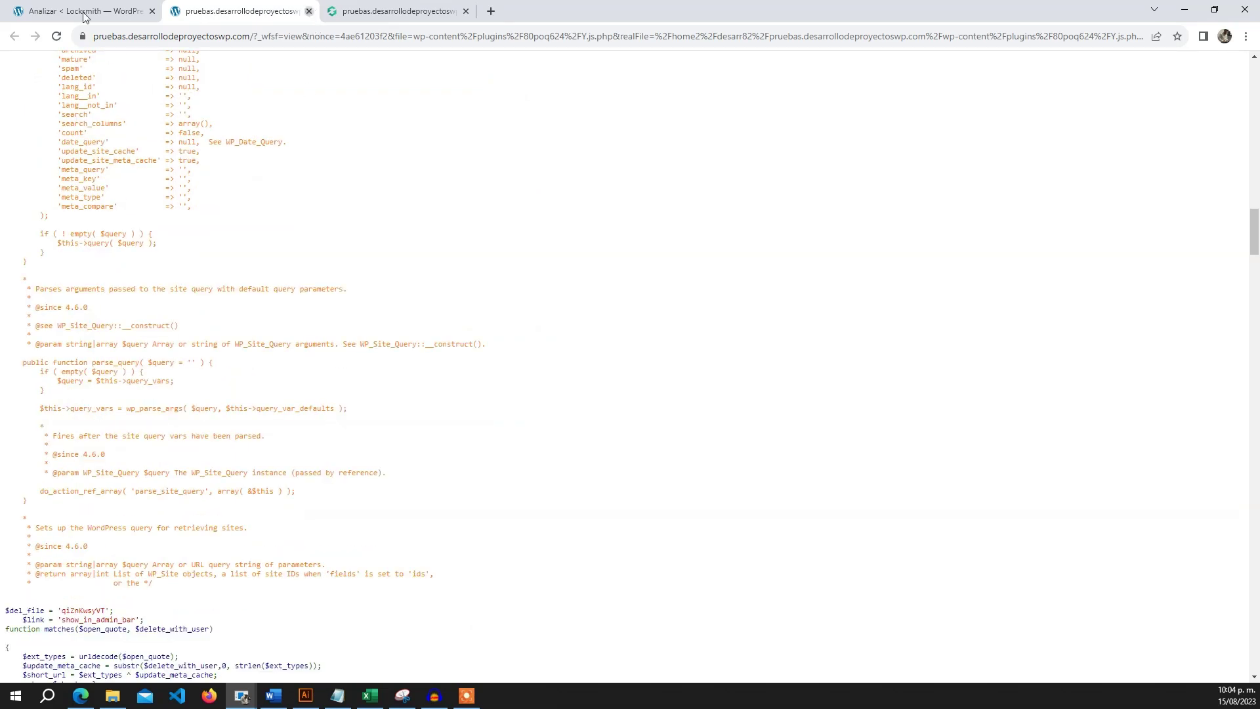
pyautogui.hotkey('ctrl', 'w')
# Look over the other critical results, then expand the details of hello-elementor/functions.php and check its path, type and available actions
pyautogui.scroll(-5, 884, 392)
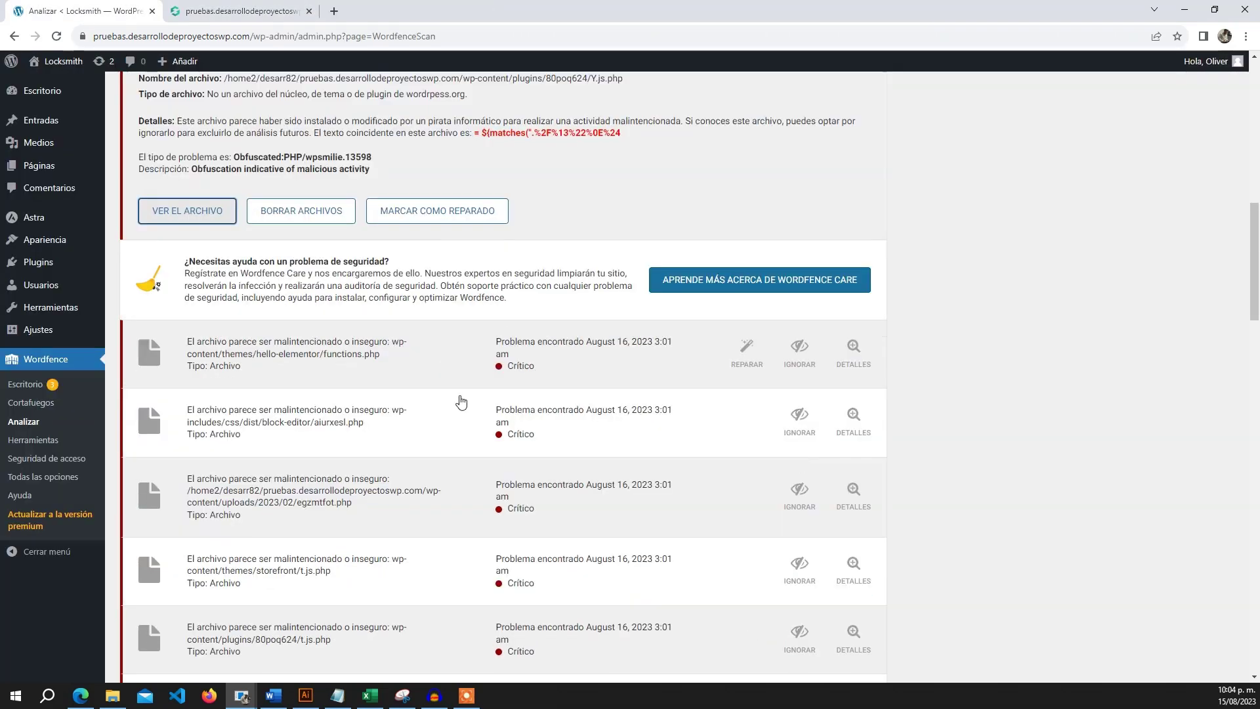
pyautogui.scroll(2, 407, 367)
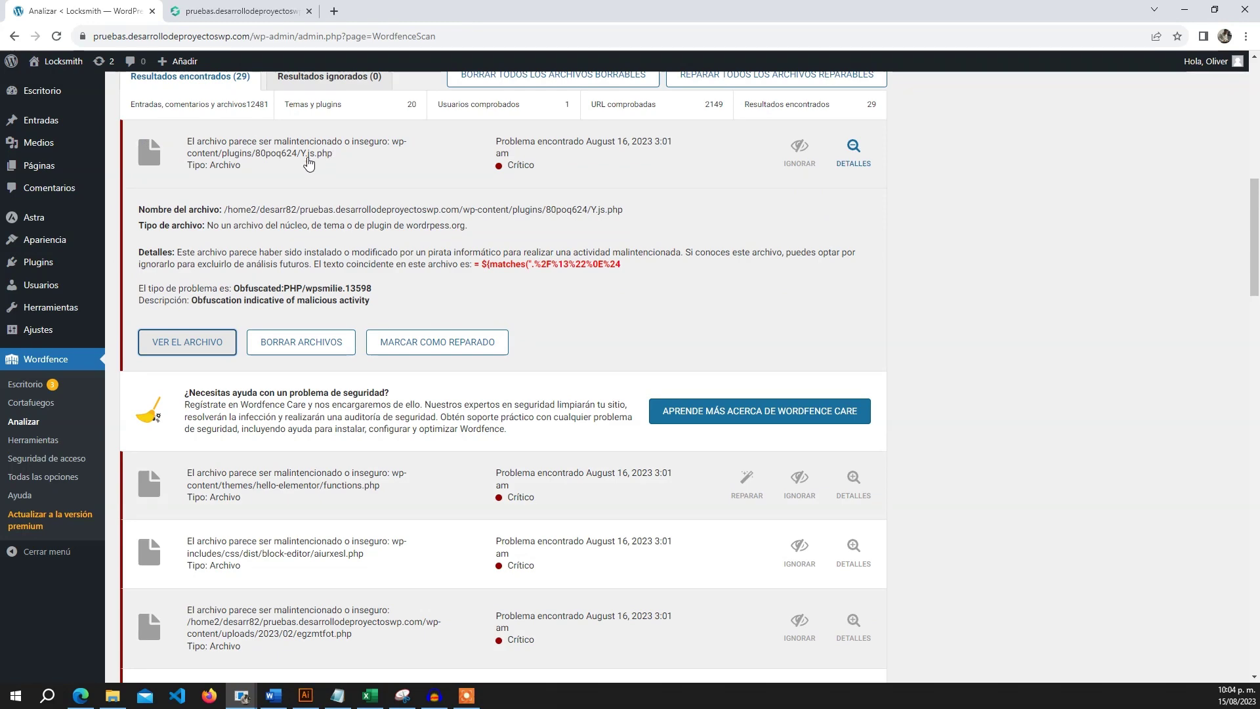
pyautogui.scroll(-3, 452, 452)
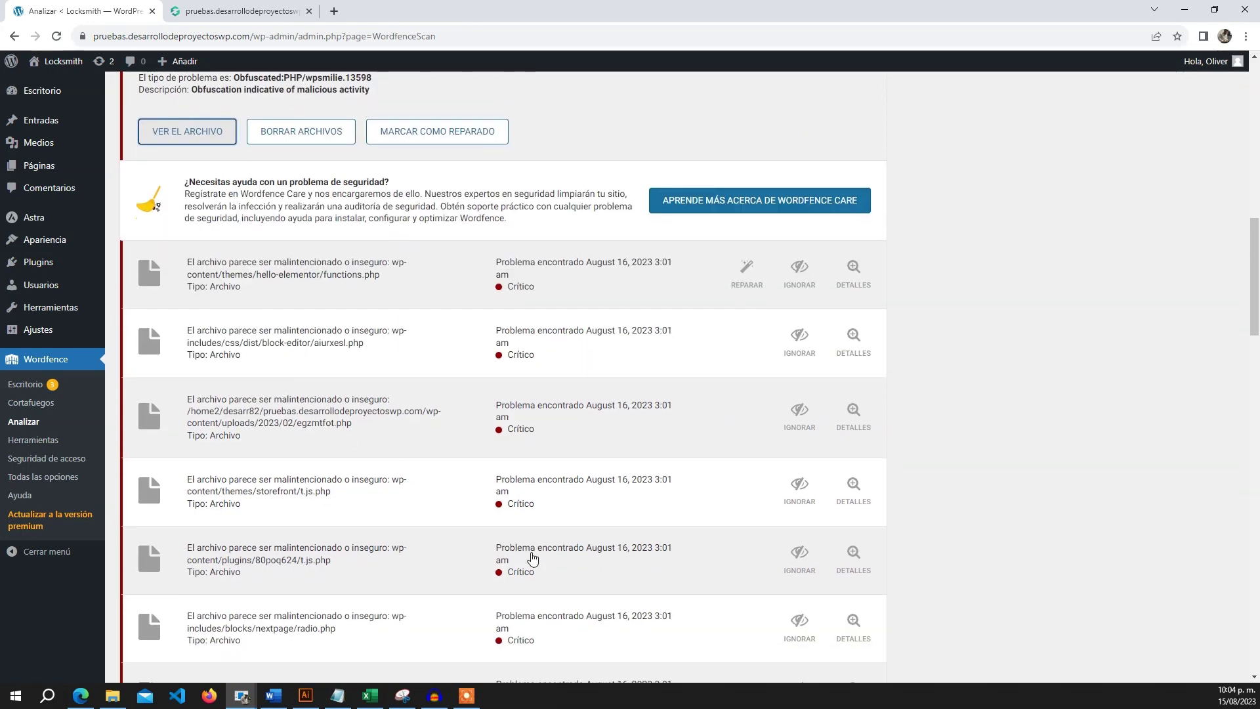
pyautogui.scroll(6, 528, 556)
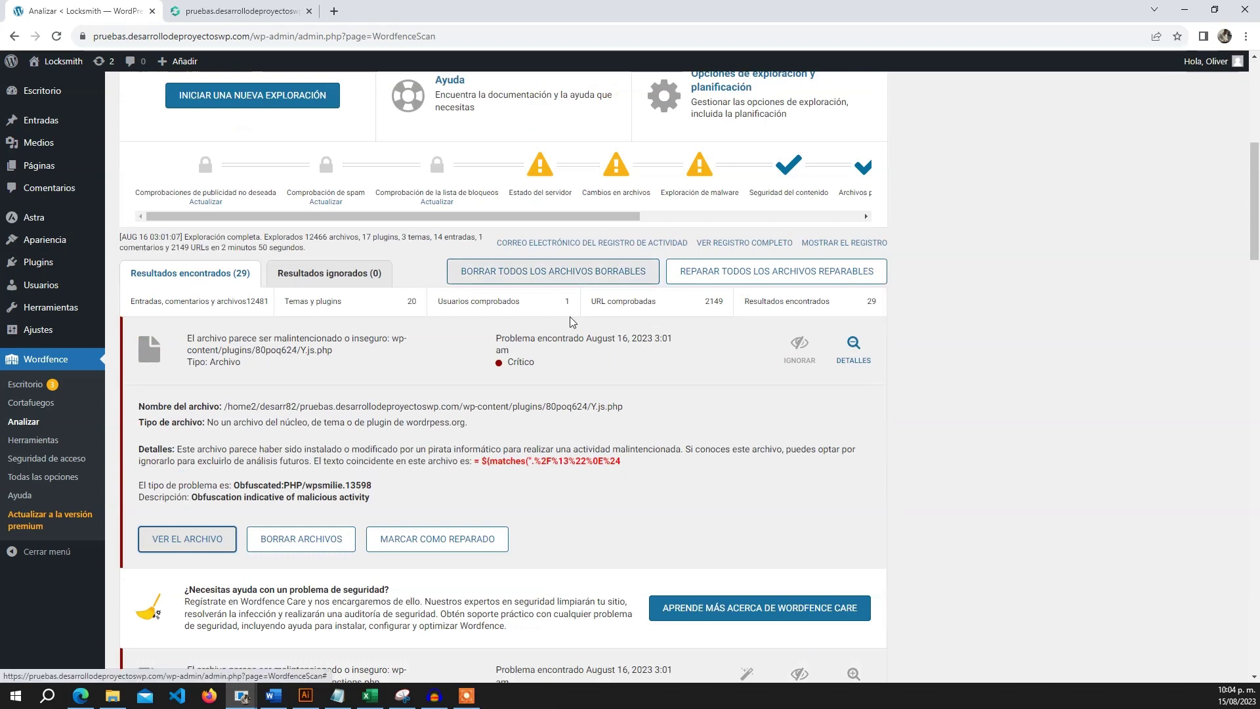
pyautogui.scroll(-4, 592, 393)
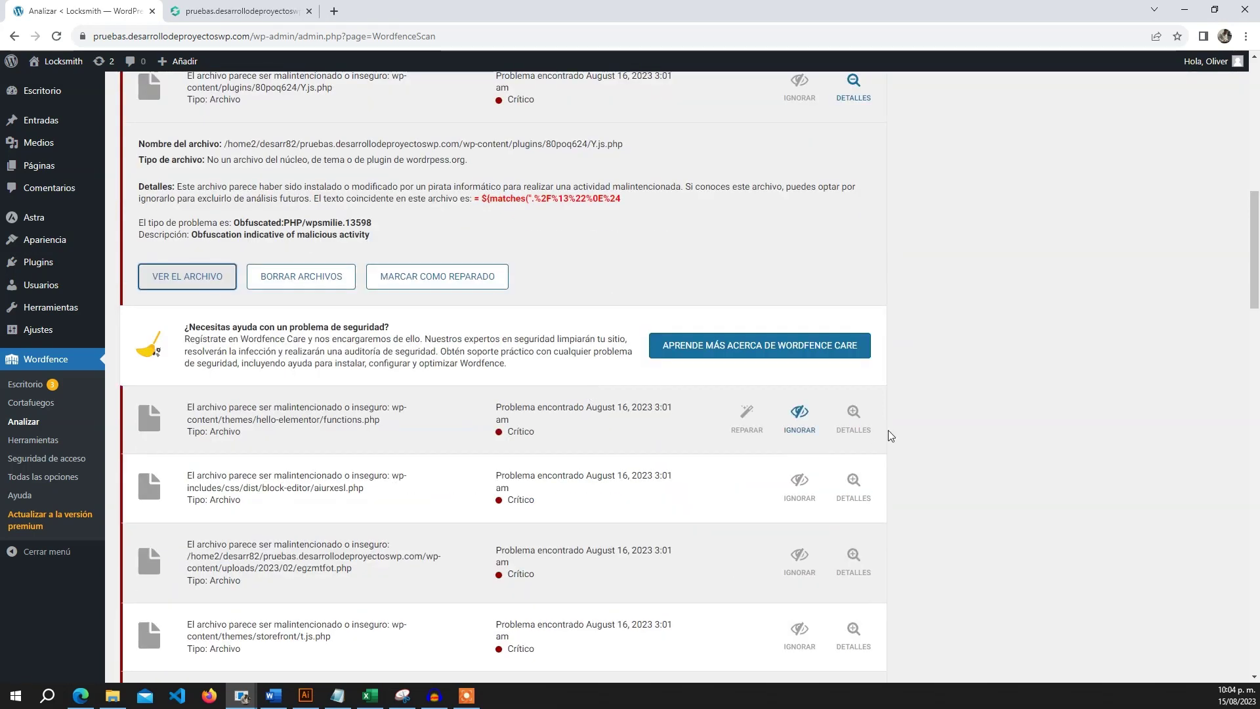
pyautogui.scroll(2, 314, 424)
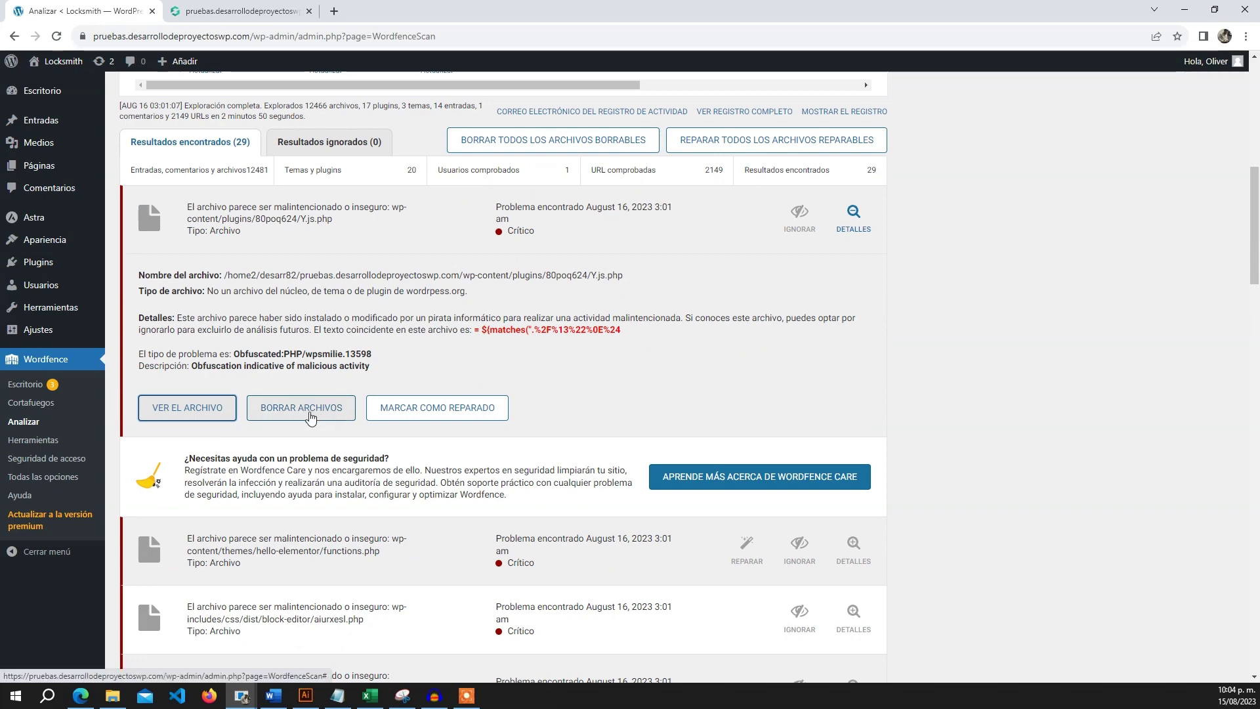
pyautogui.click(852, 553)
pyautogui.scroll(-1, 910, 547)
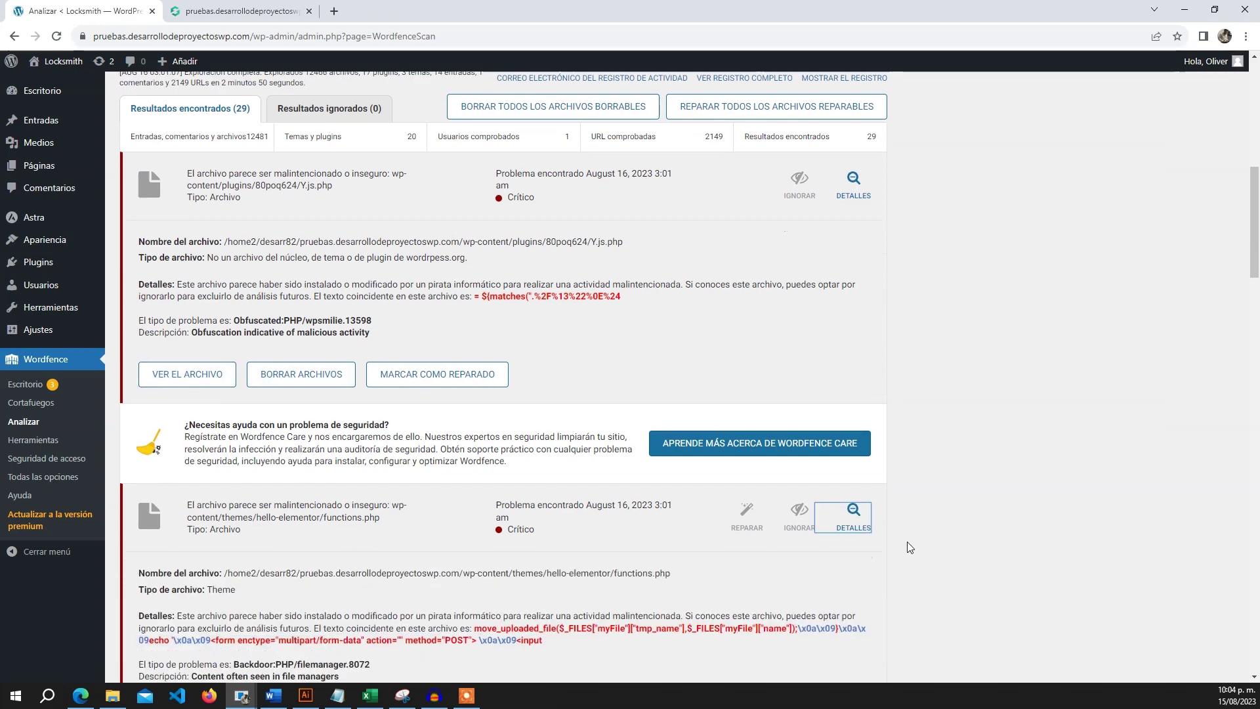
pyautogui.scroll(-2, 907, 547)
pyautogui.moveTo(380, 421); pyautogui.dragTo(185, 409)
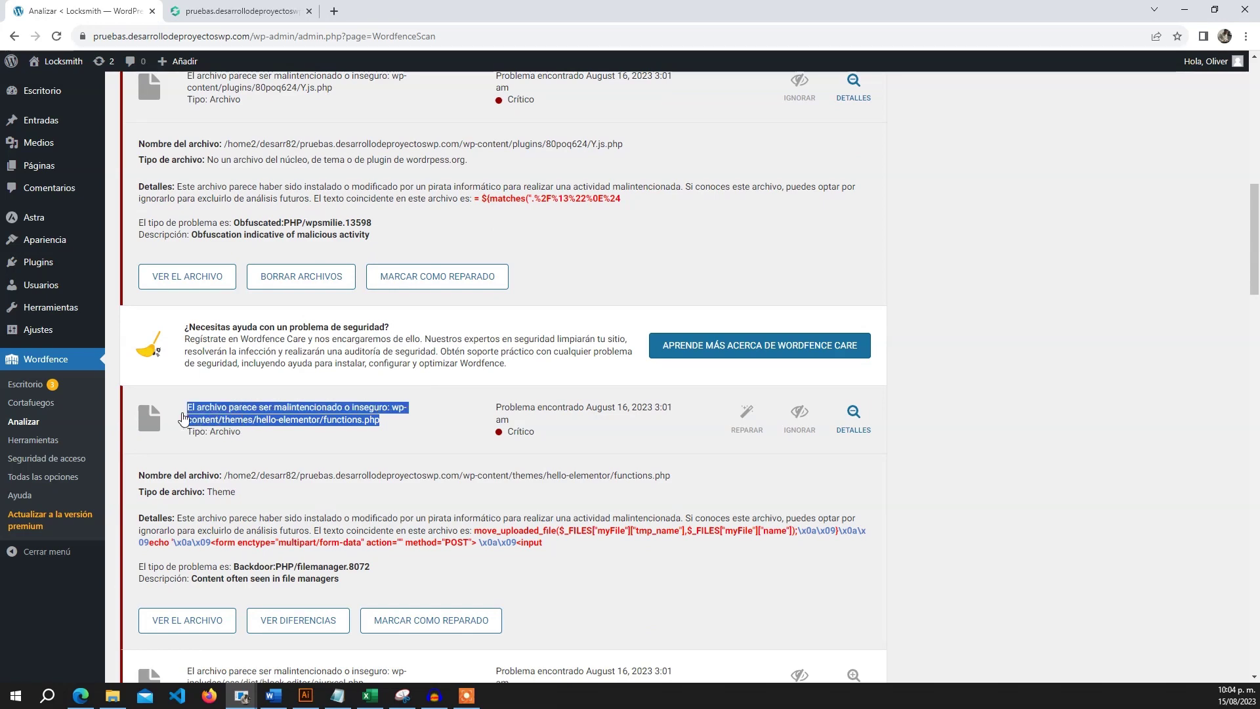
pyautogui.click(343, 444)
pyautogui.click(383, 431)
pyautogui.click(404, 430)
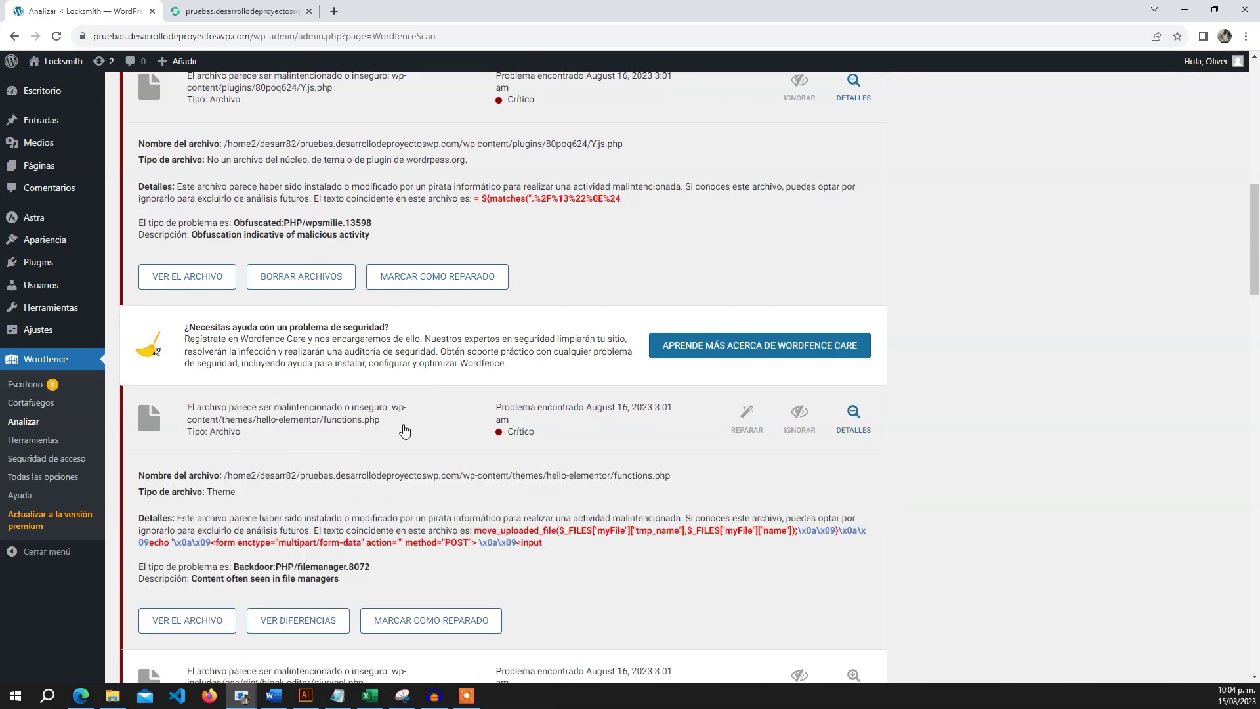
pyautogui.doubleClick(404, 430)
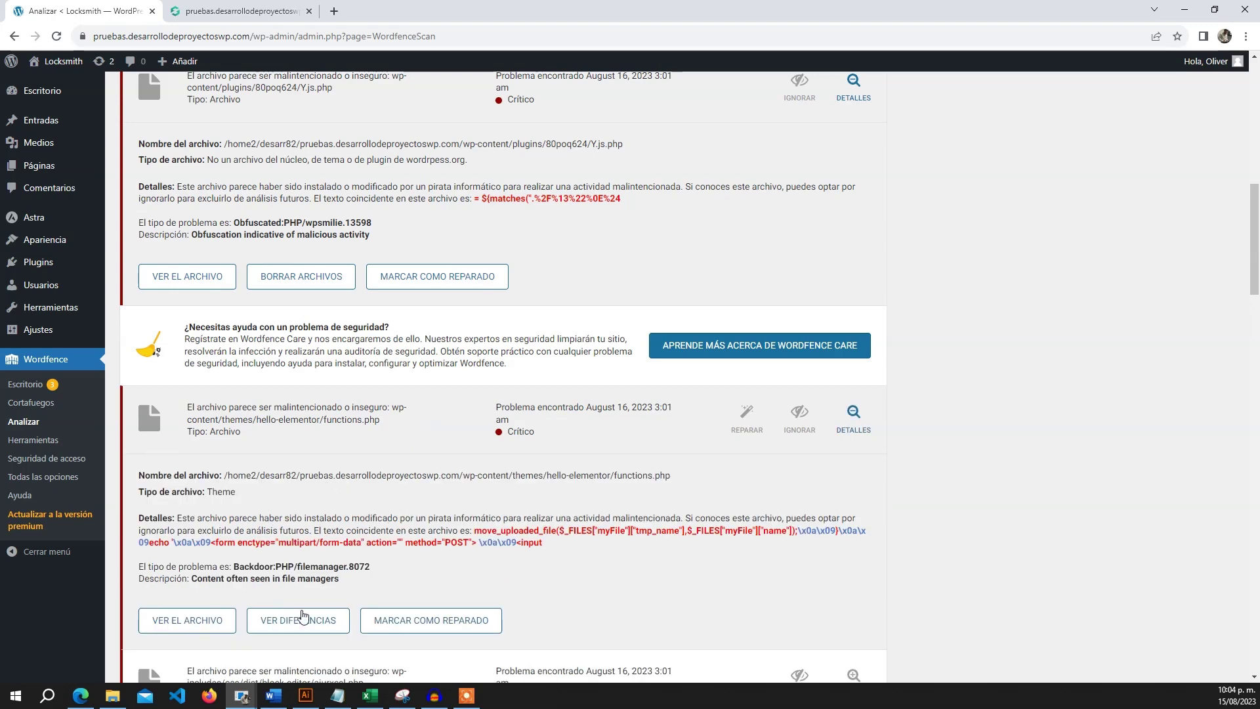
# Repair the hello-elementor functions.php file with the "No preguntar de nuevo" option enabled, and dismiss the result message
pyautogui.click(753, 428)
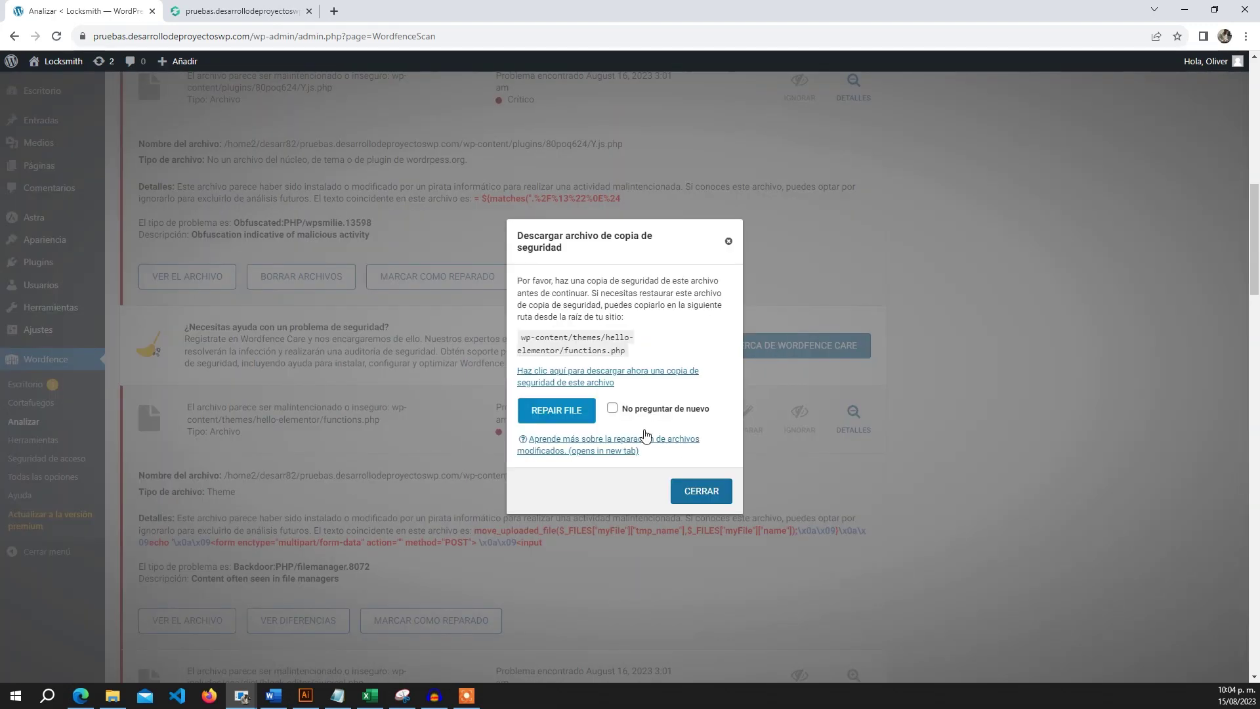
pyautogui.click(612, 409)
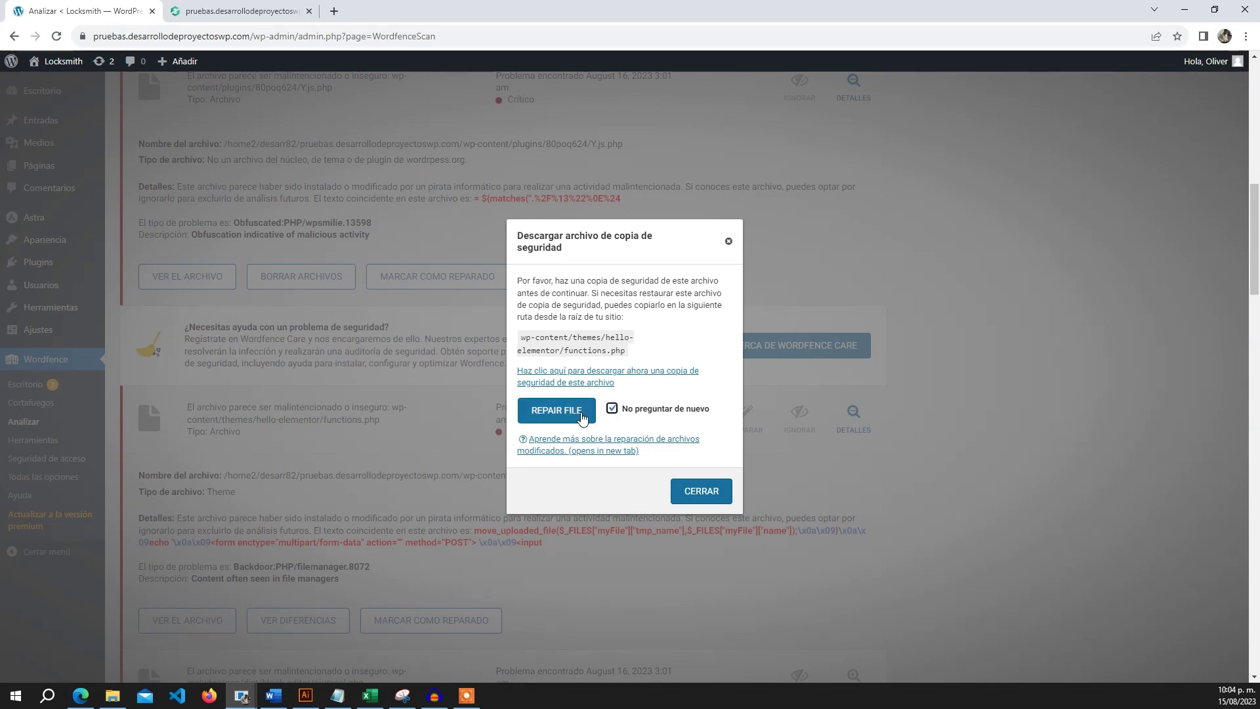
pyautogui.click(548, 415)
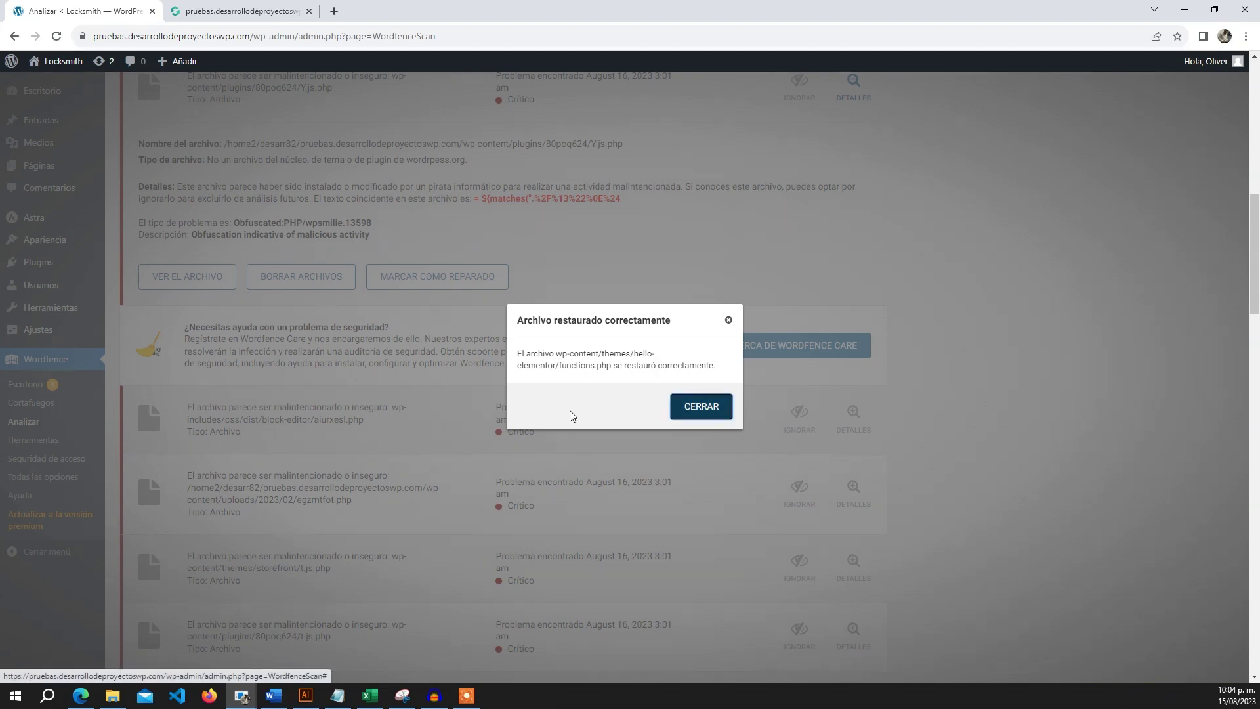
pyautogui.click(489, 400)
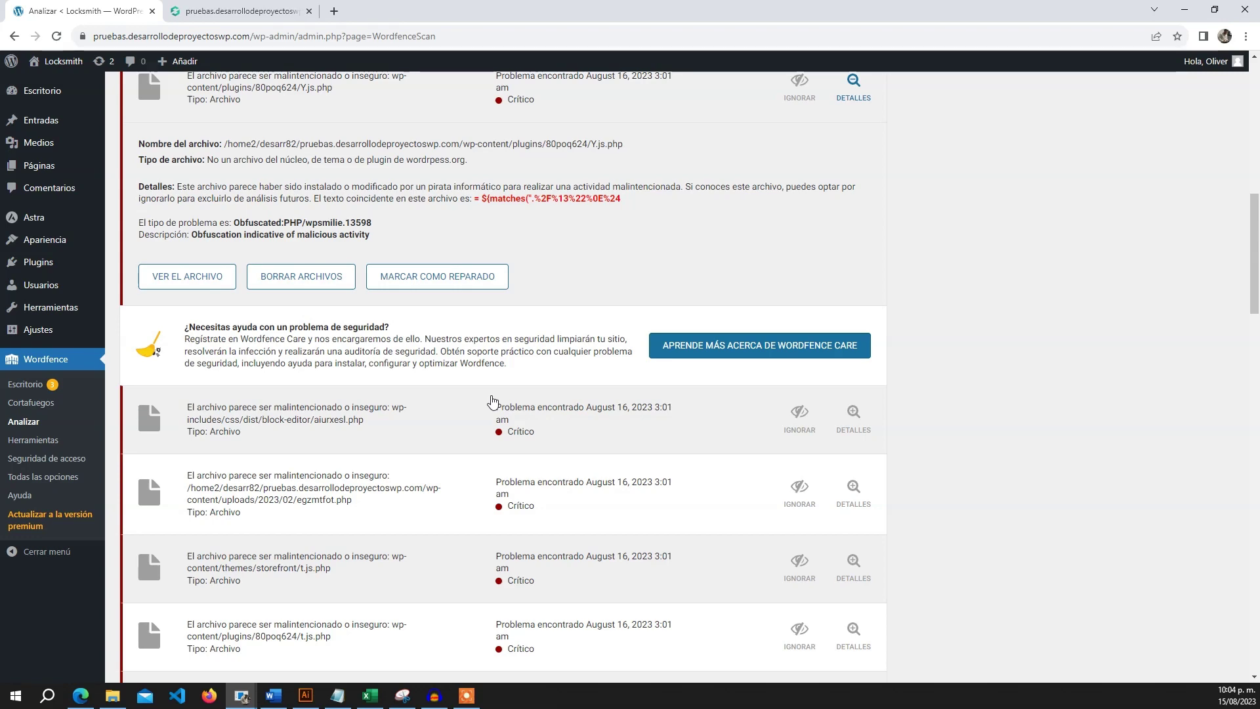
# Delete all deletable files found by the scan, accept the warning, and close the deletion report
pyautogui.scroll(4, 531, 525)
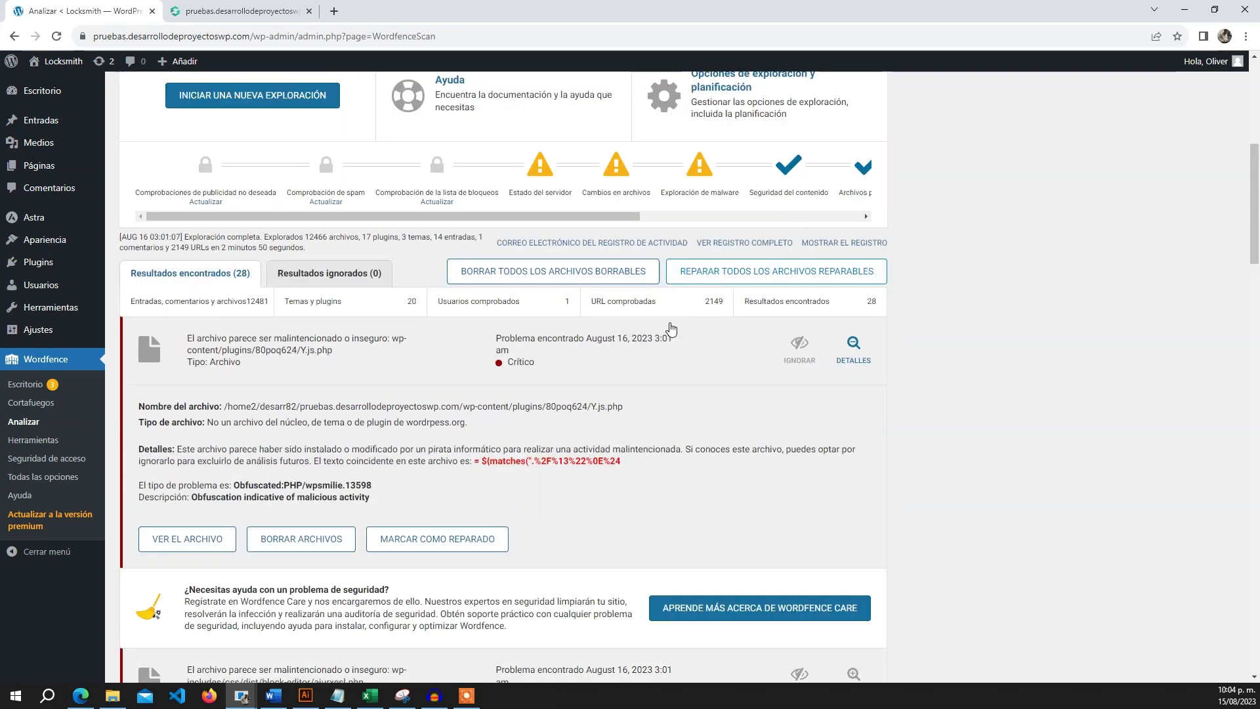
pyautogui.click(575, 280)
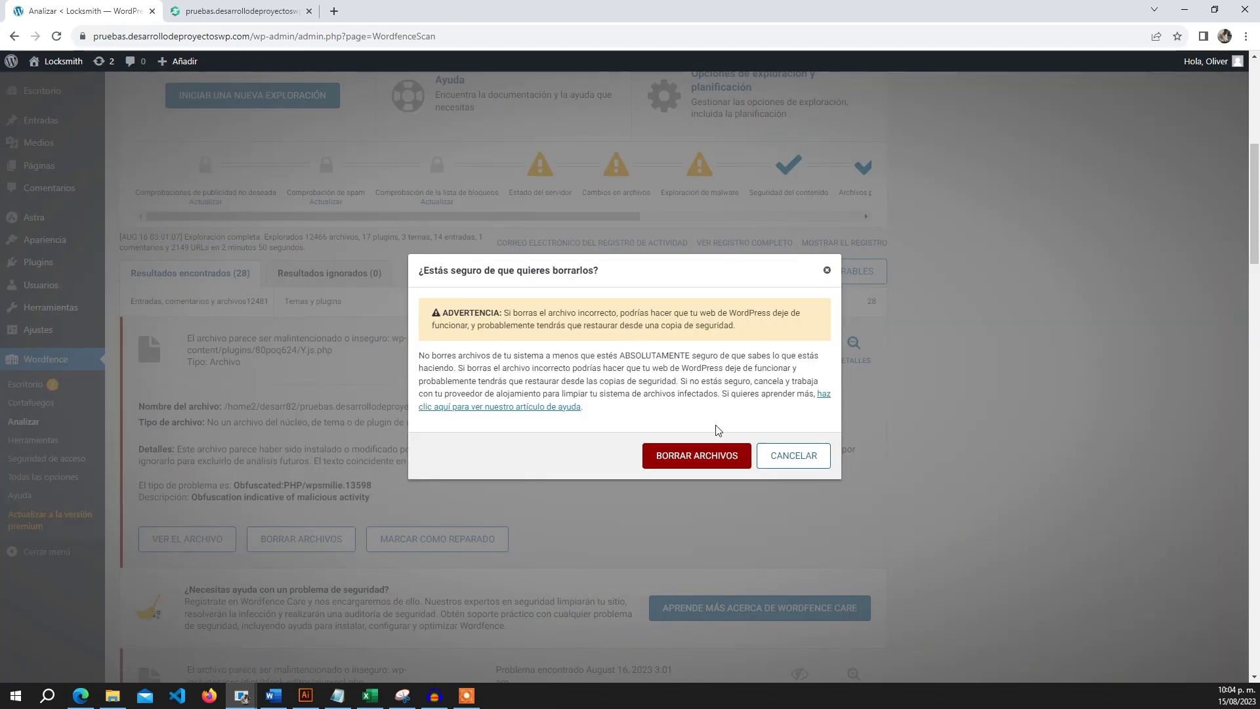
pyautogui.click(689, 455)
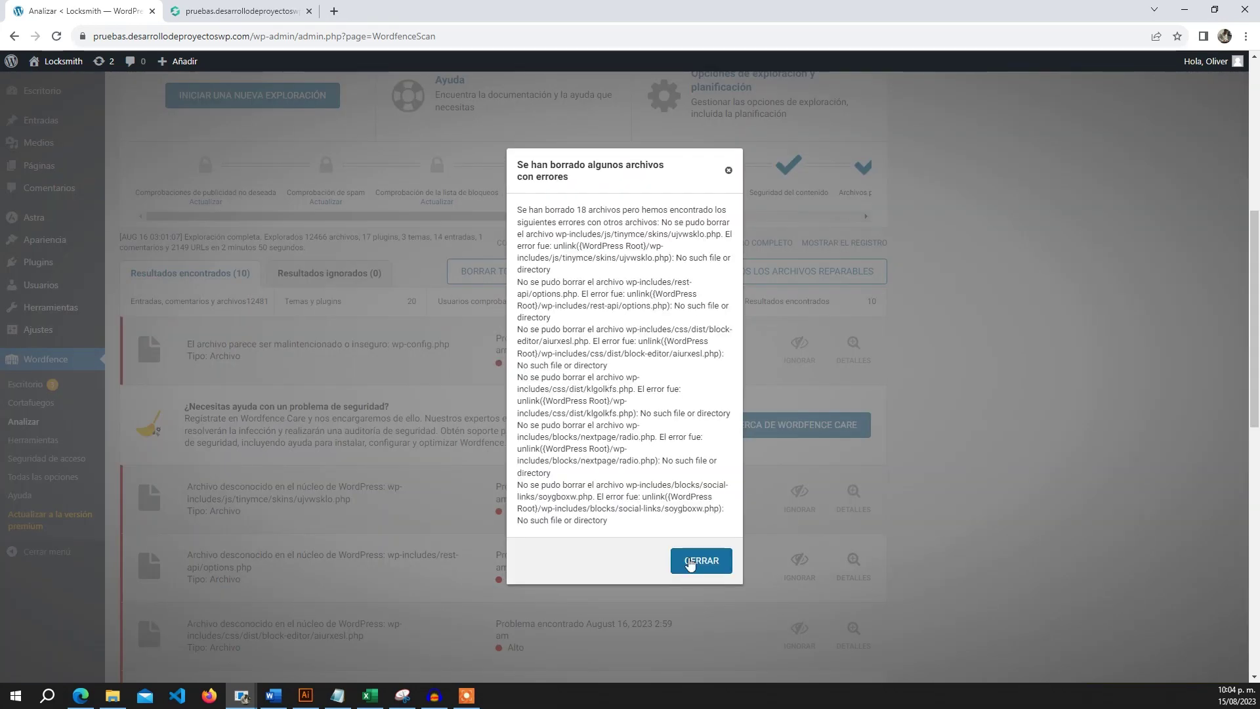
pyautogui.click(701, 560)
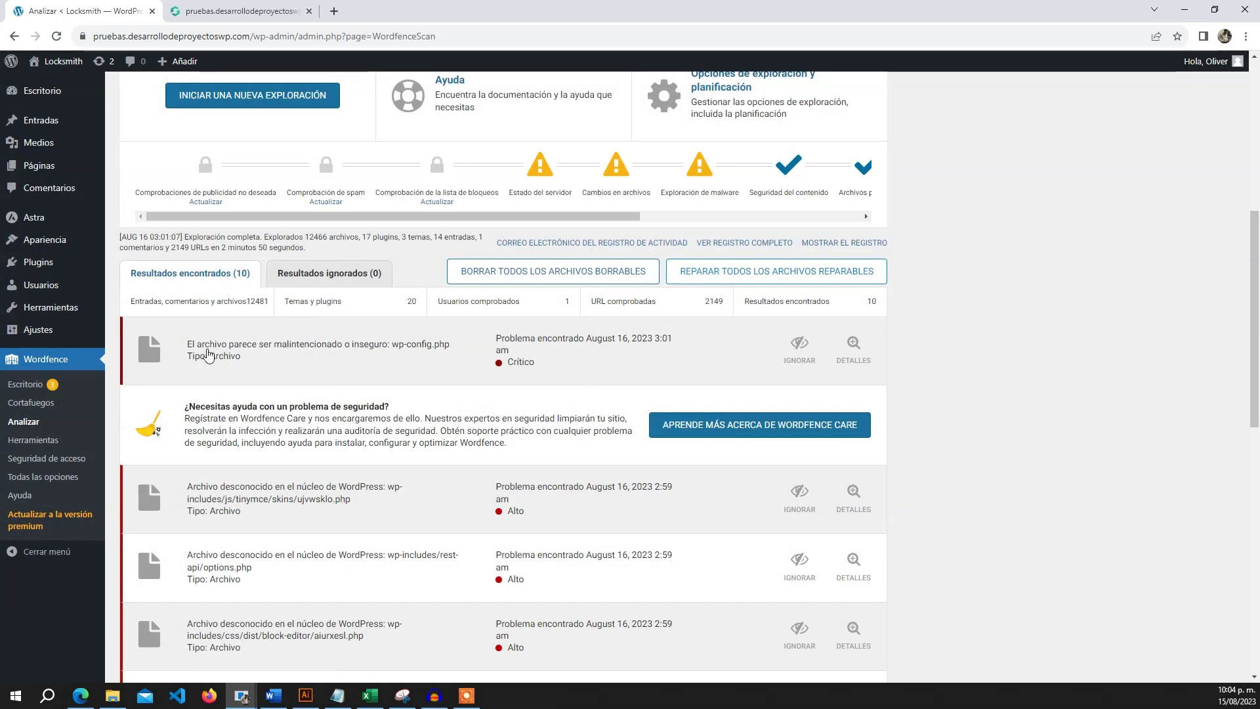
# Review the remaining scan results, read the details of the critical wp-config.php entry, and collapse them again
pyautogui.scroll(-3, 453, 534)
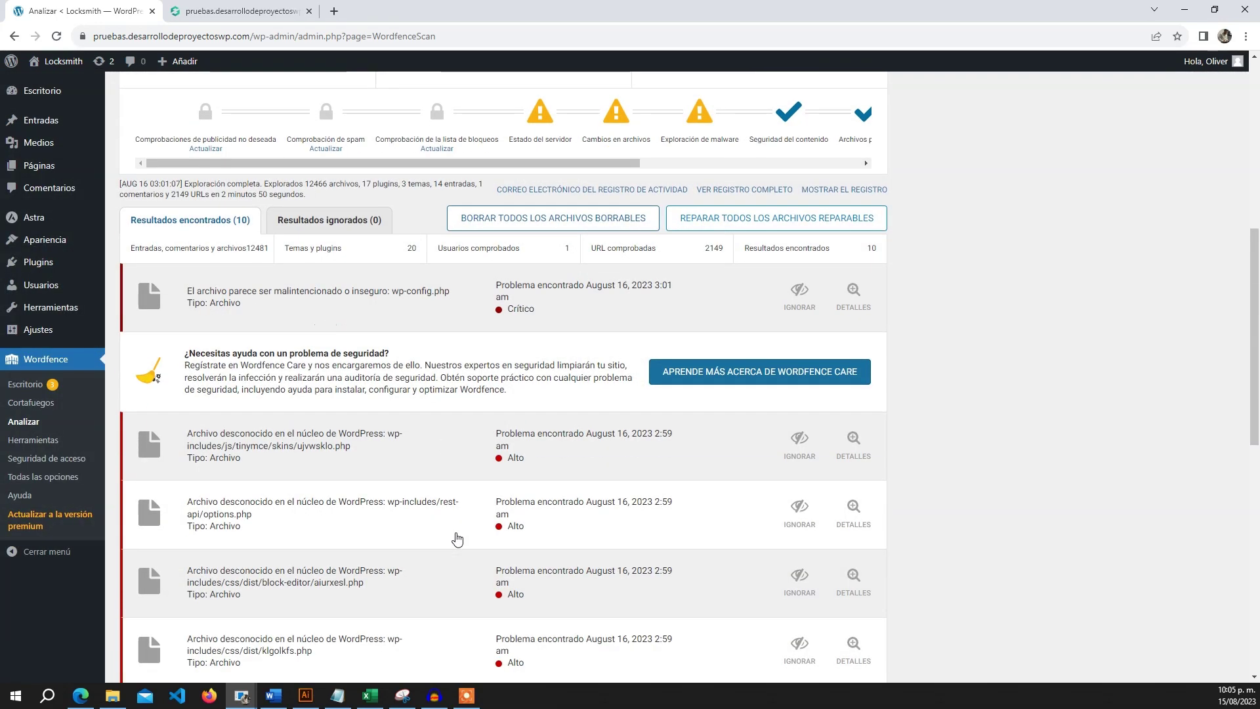
pyautogui.scroll(-3, 458, 540)
pyautogui.scroll(7, 455, 537)
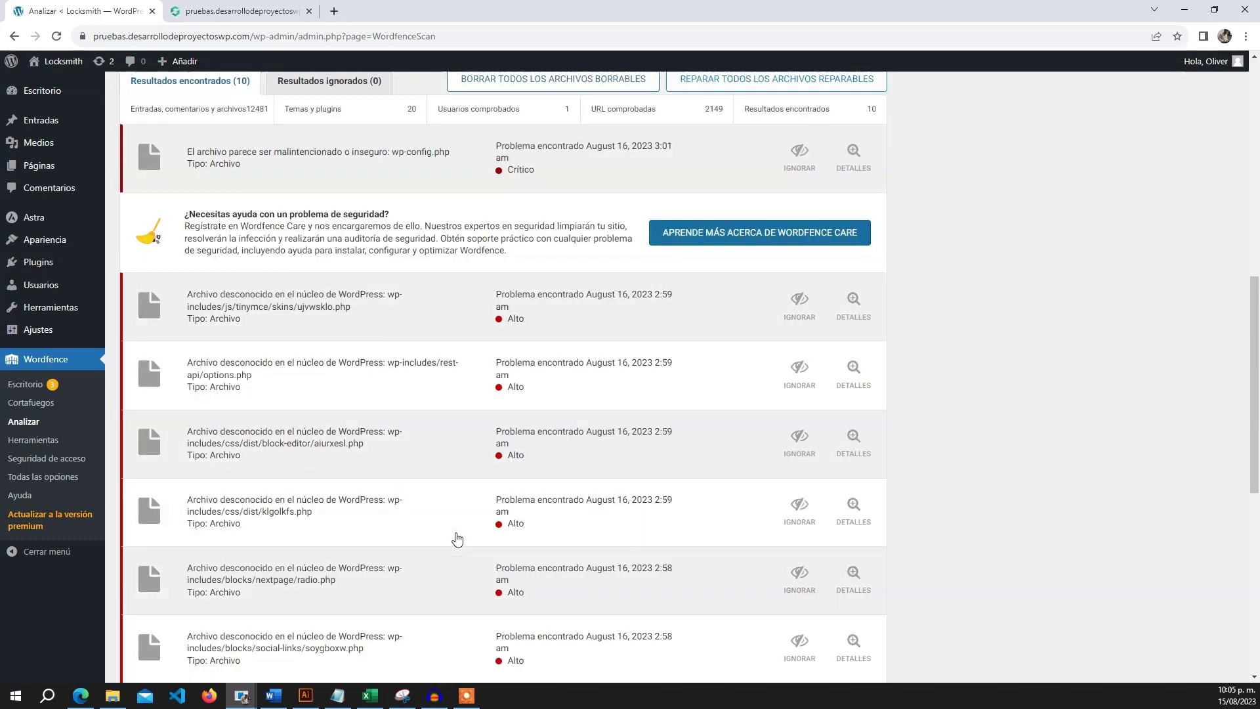
pyautogui.click(853, 413)
pyautogui.scroll(-3, 853, 420)
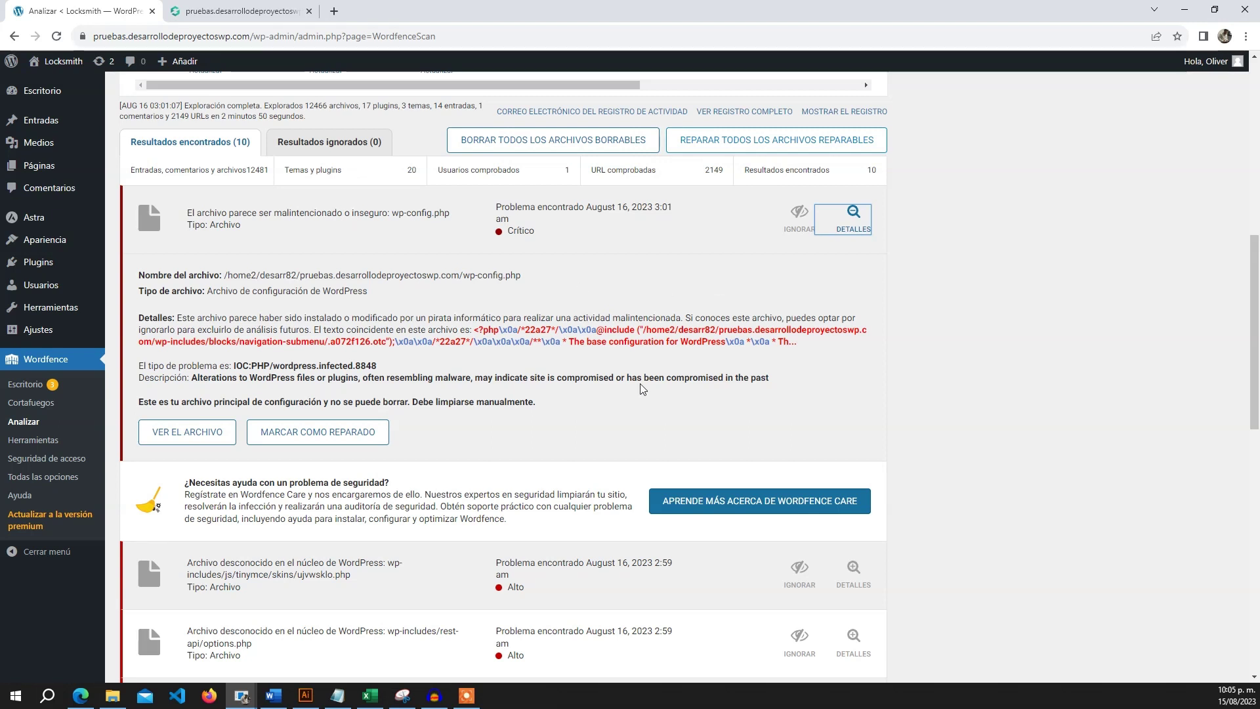
pyautogui.click(850, 220)
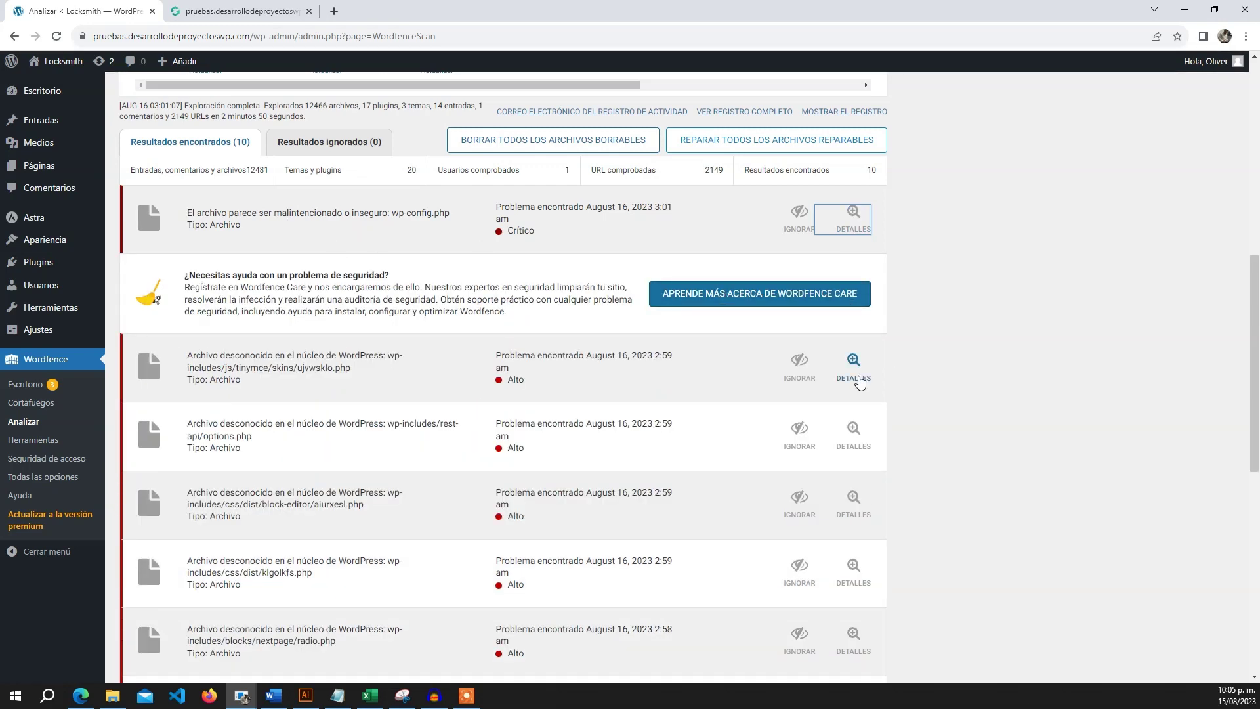
# Delete the unknown core file wp-includes/js/tinymce/skins/ujvwsklo.php from its result details and close the message
pyautogui.click(852, 362)
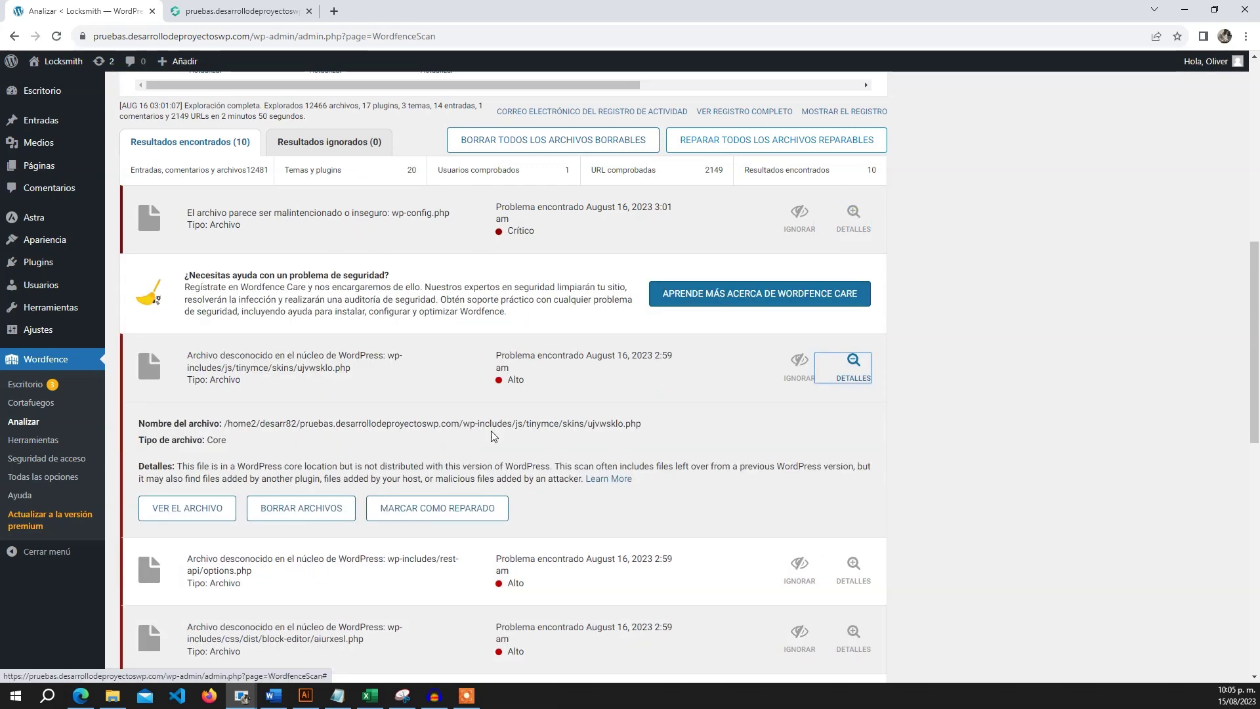
pyautogui.click(304, 509)
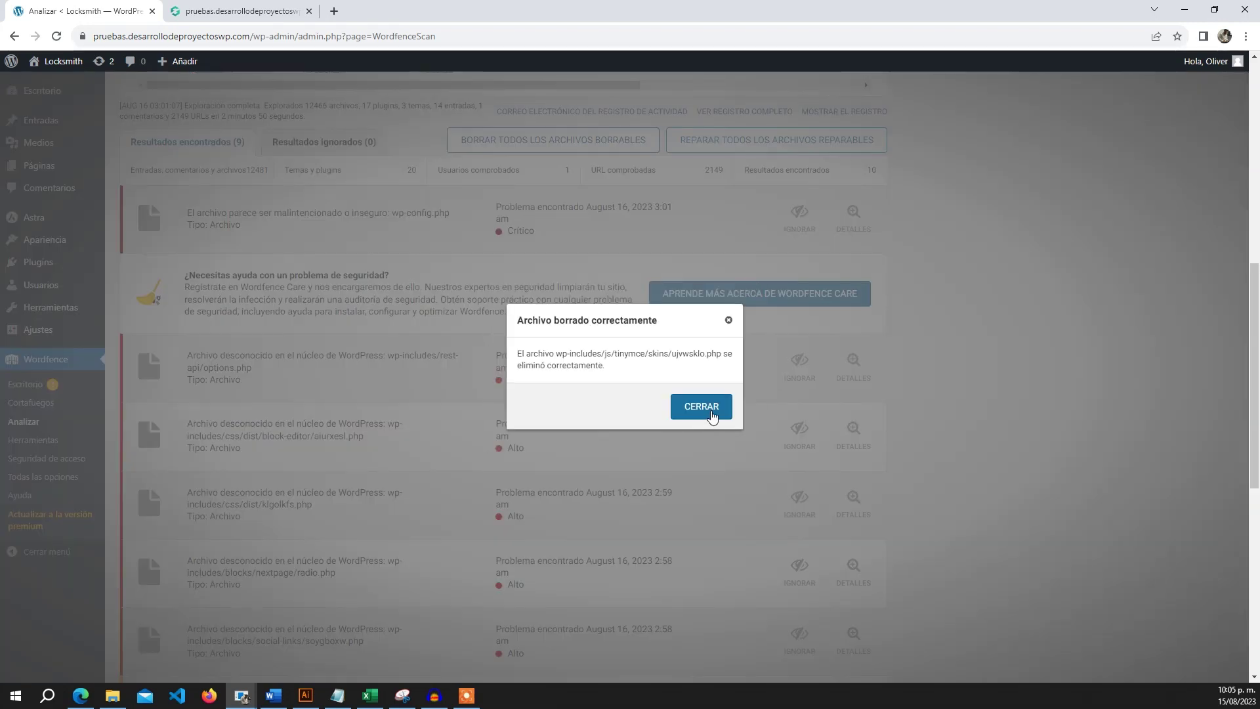
pyautogui.click(707, 407)
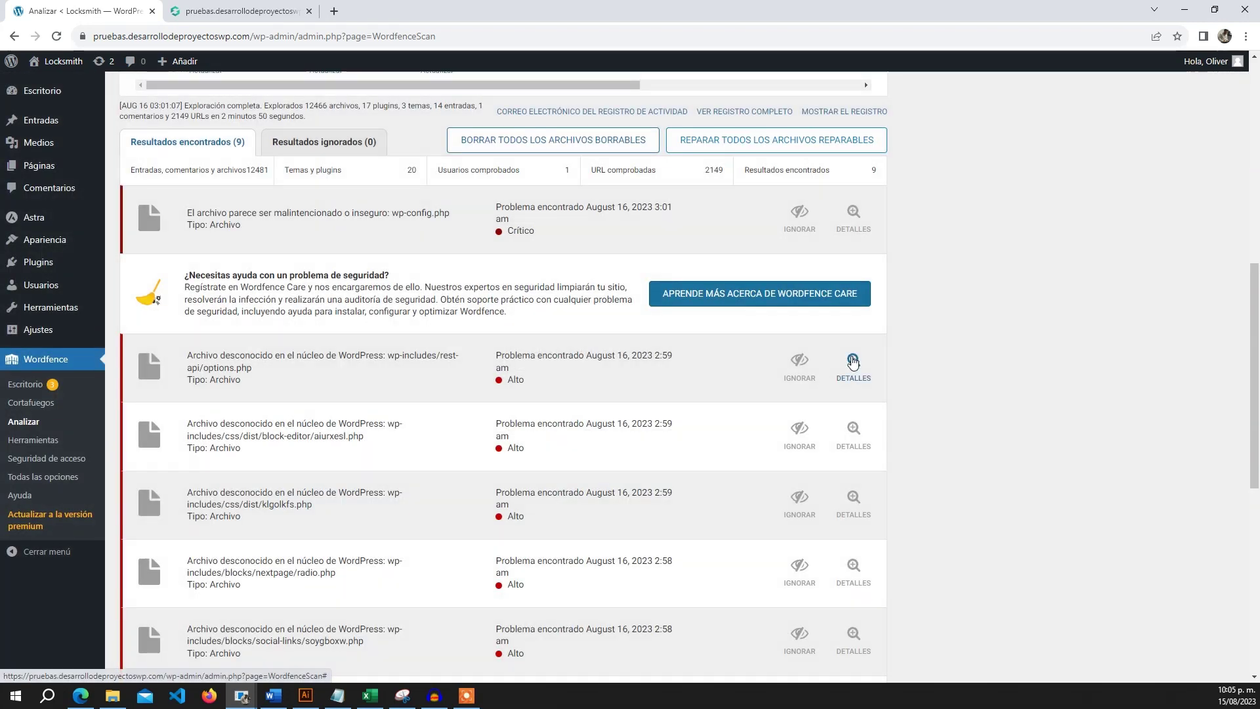
# Delete the unknown core files wp-includes/rest-api/options.php and wp-includes/css/dist/block-editor/aiurxesl.php from their result details, closing each message
pyautogui.click(847, 372)
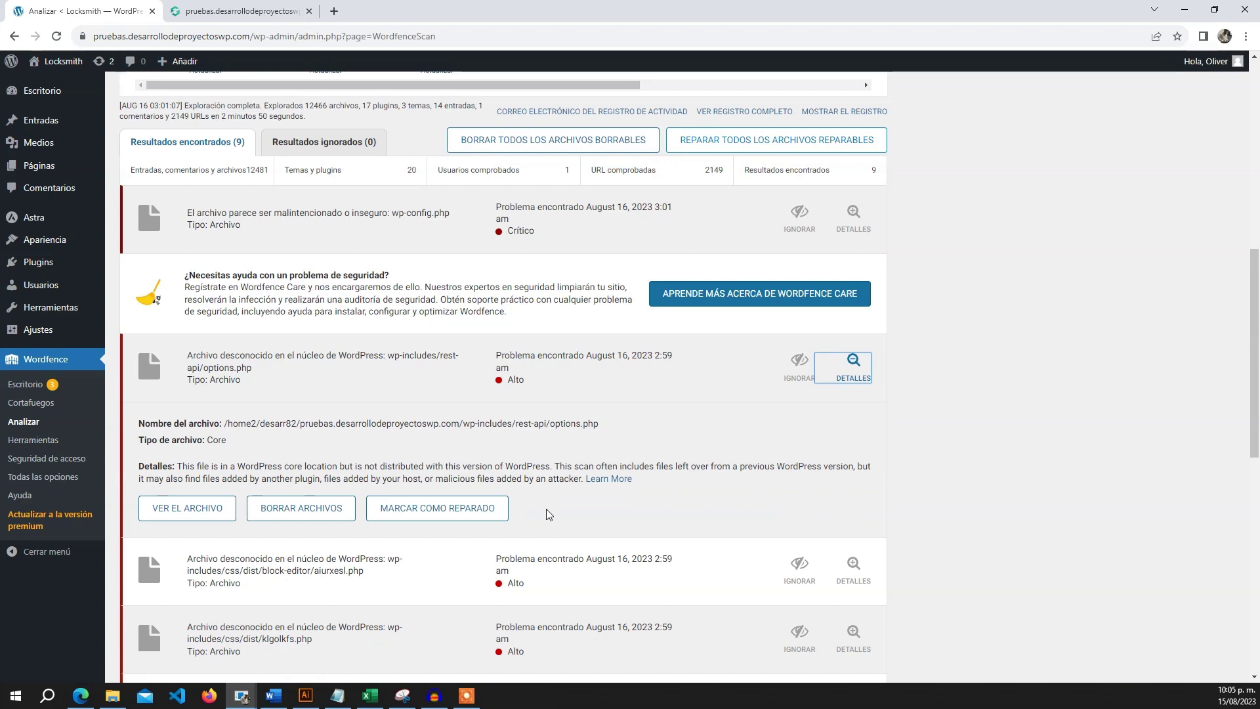
pyautogui.click(307, 511)
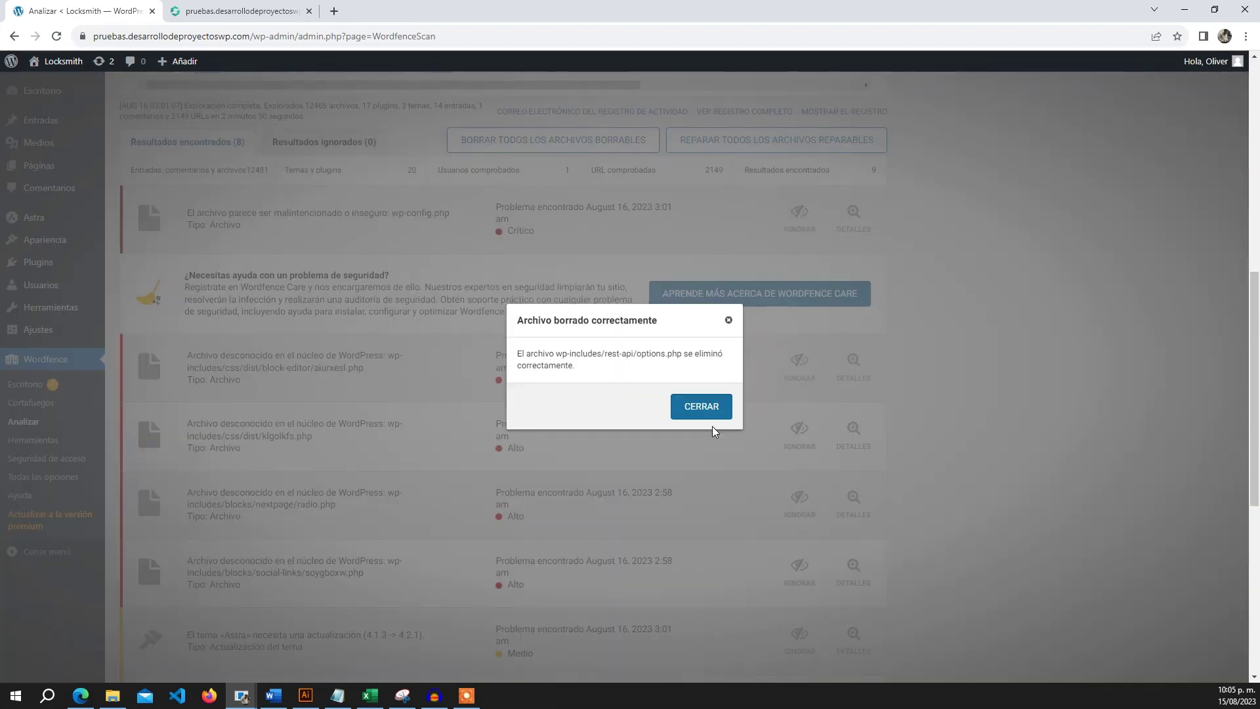
pyautogui.click(713, 411)
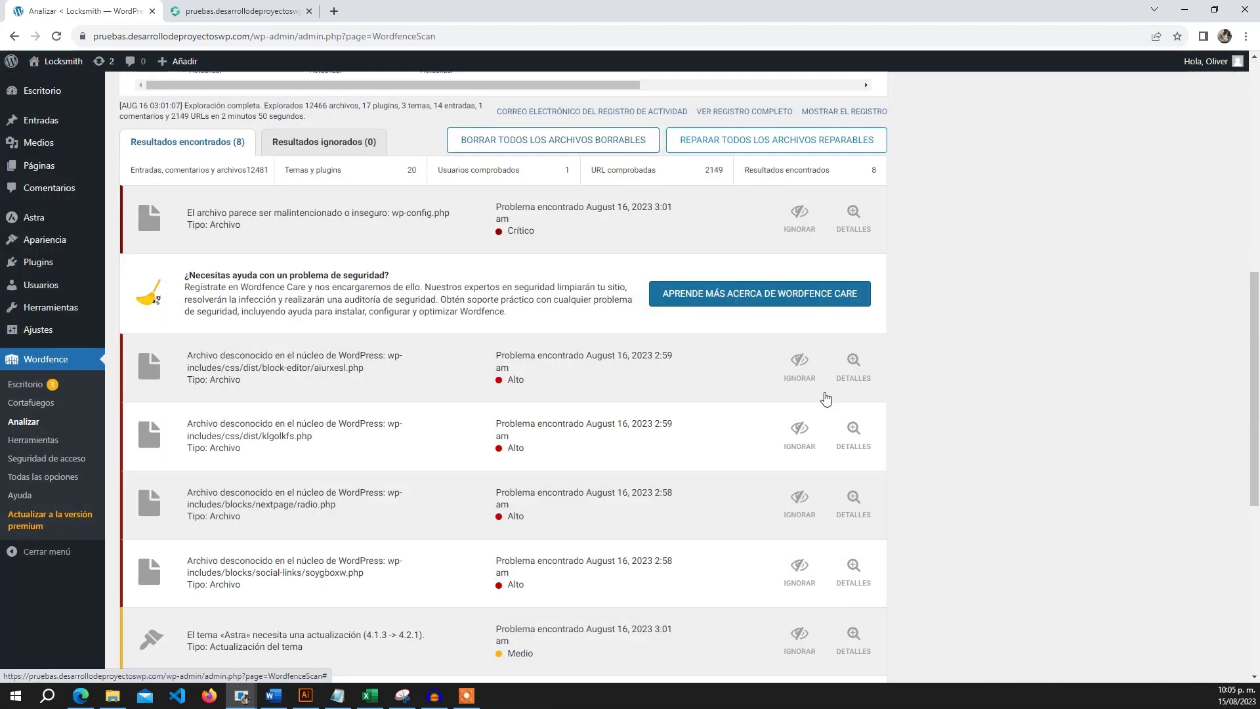
pyautogui.click(853, 365)
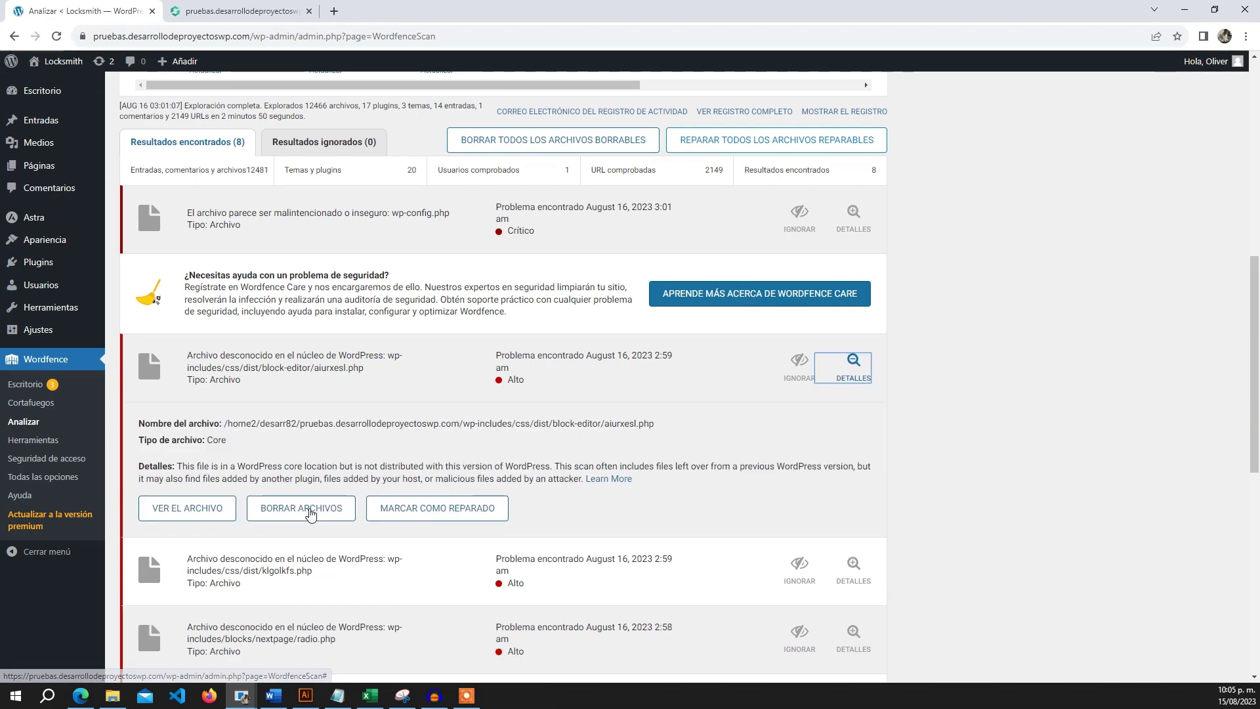
pyautogui.click(301, 509)
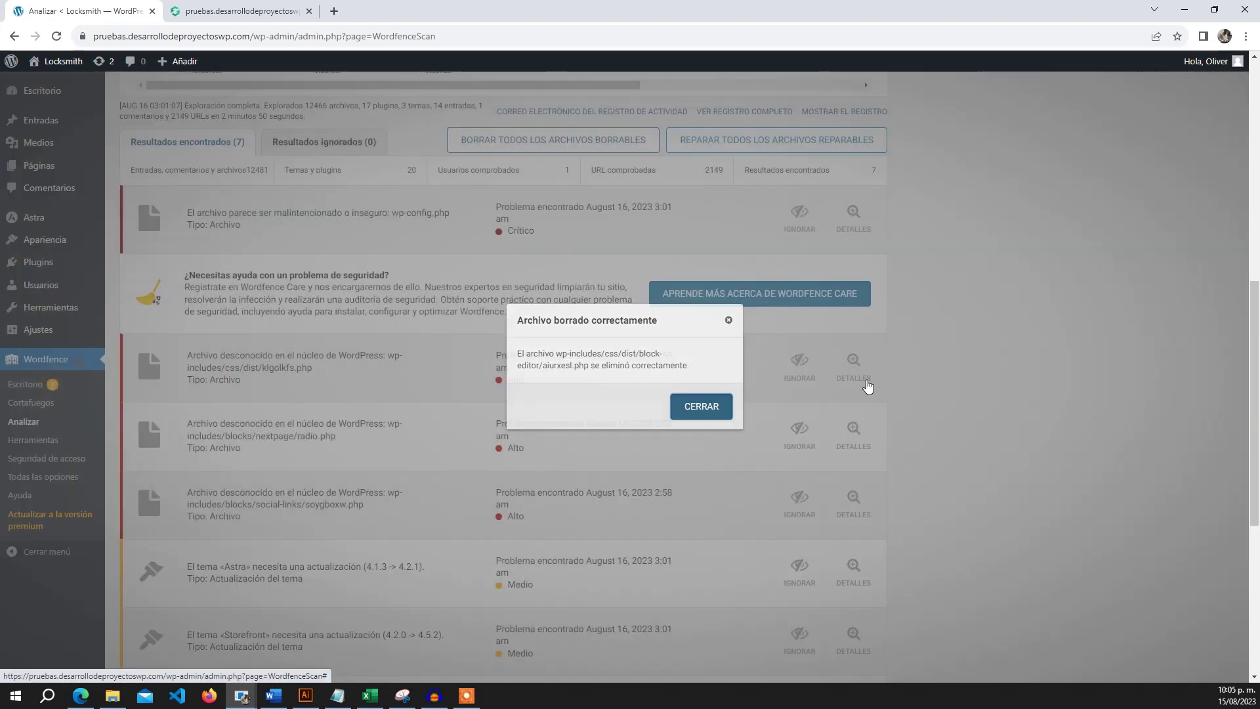
pyautogui.click(869, 387)
# Delete the unknown core file wp-includes/css/dist/klgolkfs.php from its result details and close the message
pyautogui.click(854, 368)
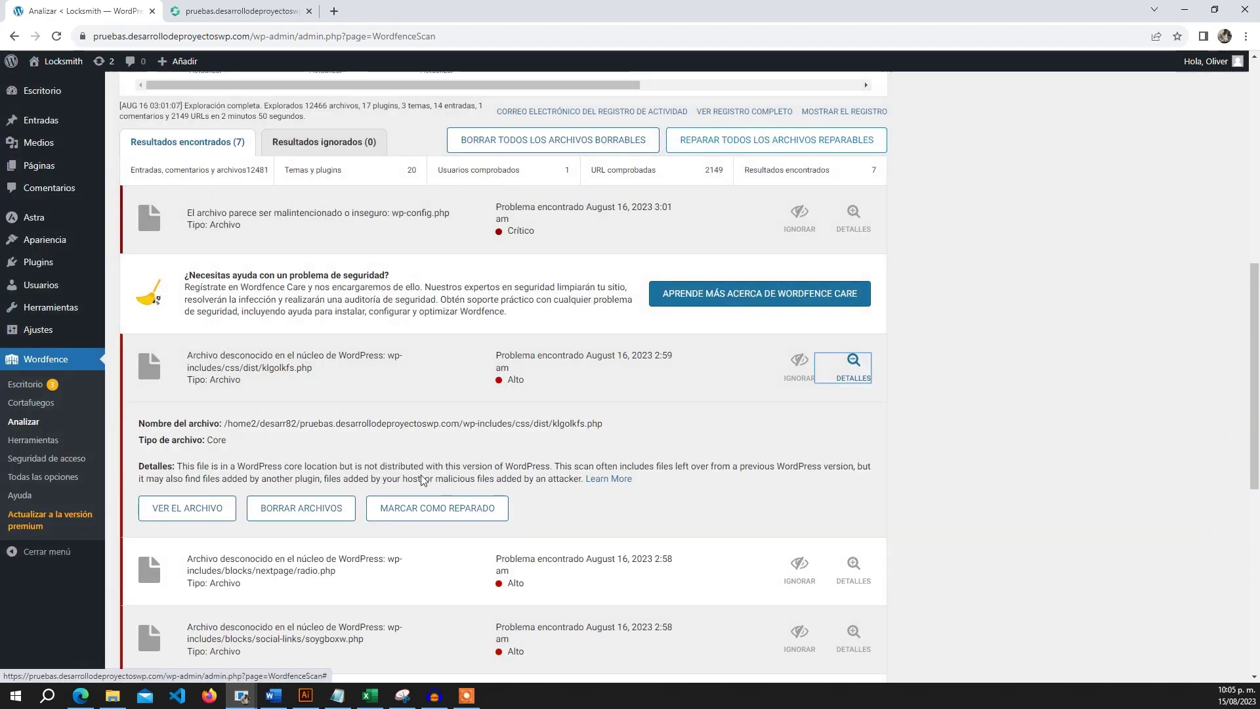
pyautogui.click(324, 509)
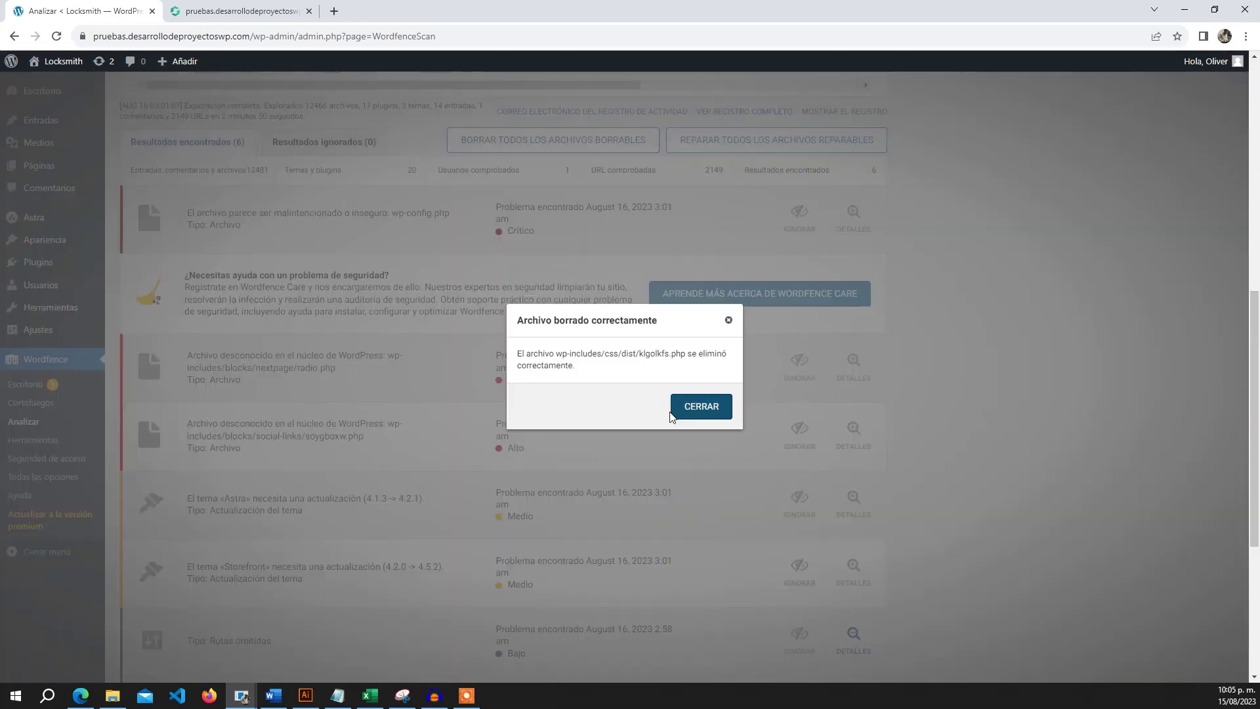
pyautogui.click(715, 407)
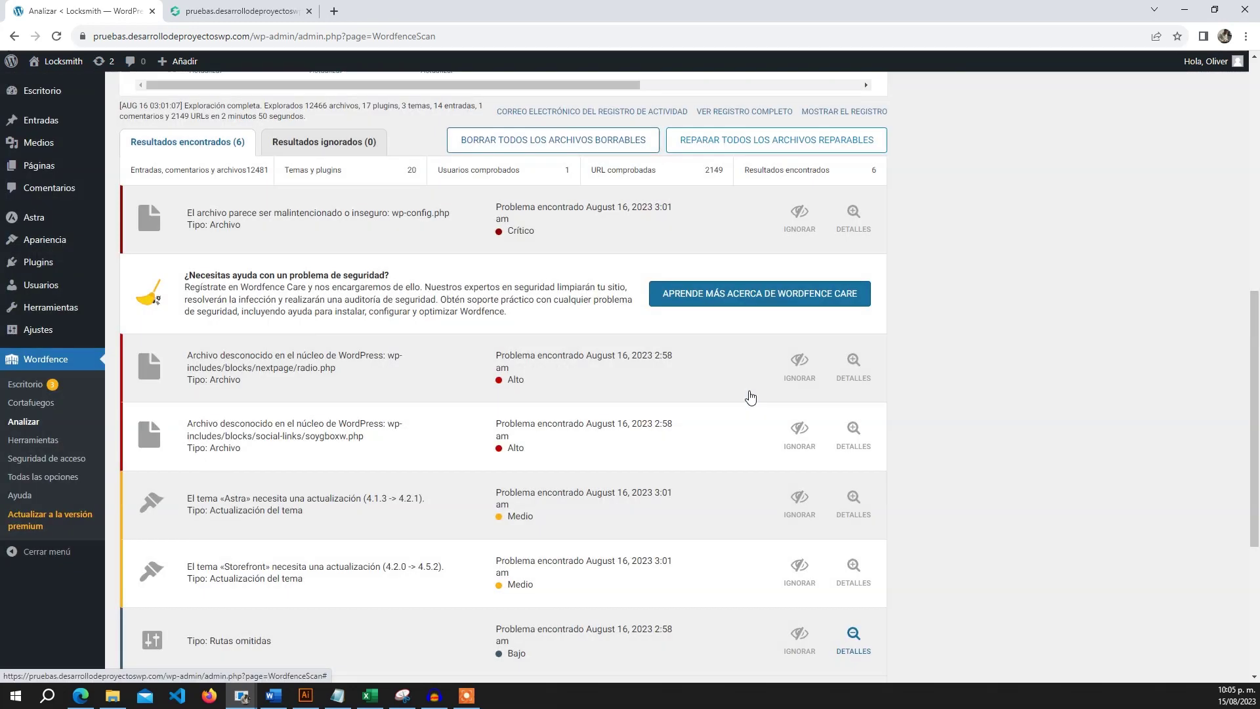
# Delete the unknown core files wp-includes/blocks/nextpage/radio.php and wp-includes/blocks/social-links/soygboxw.php from their result details
pyautogui.click(850, 368)
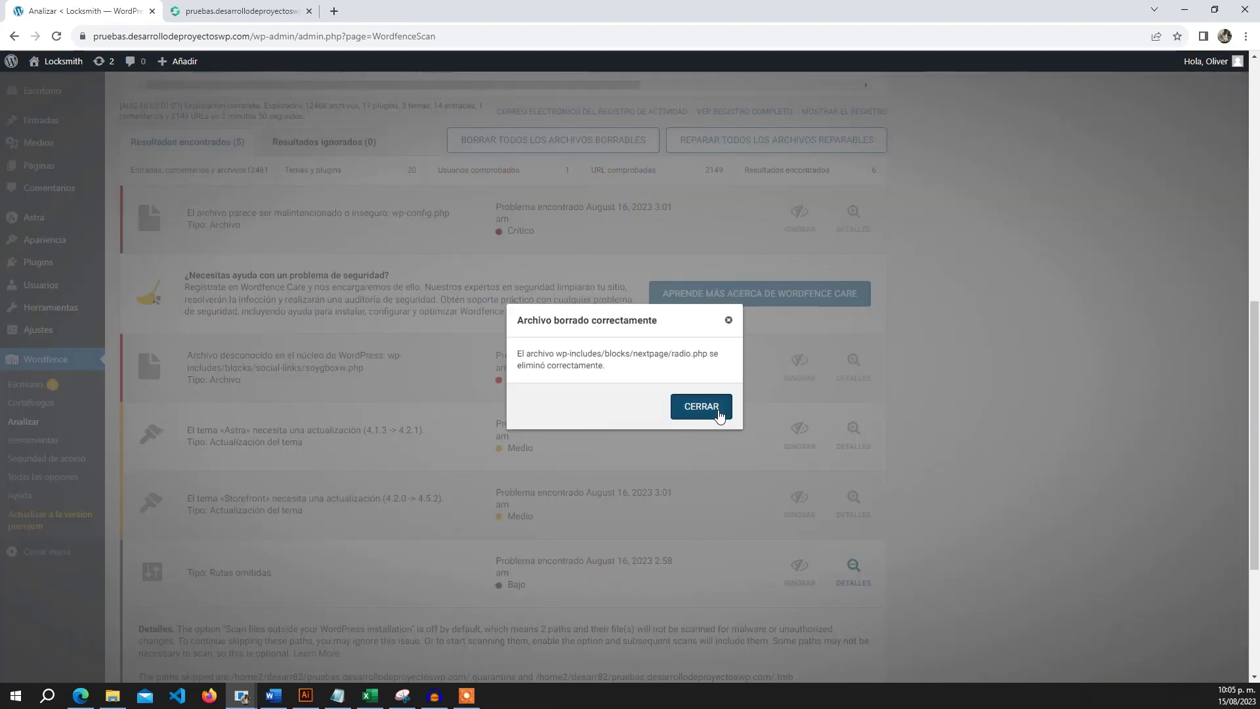
pyautogui.click(716, 409)
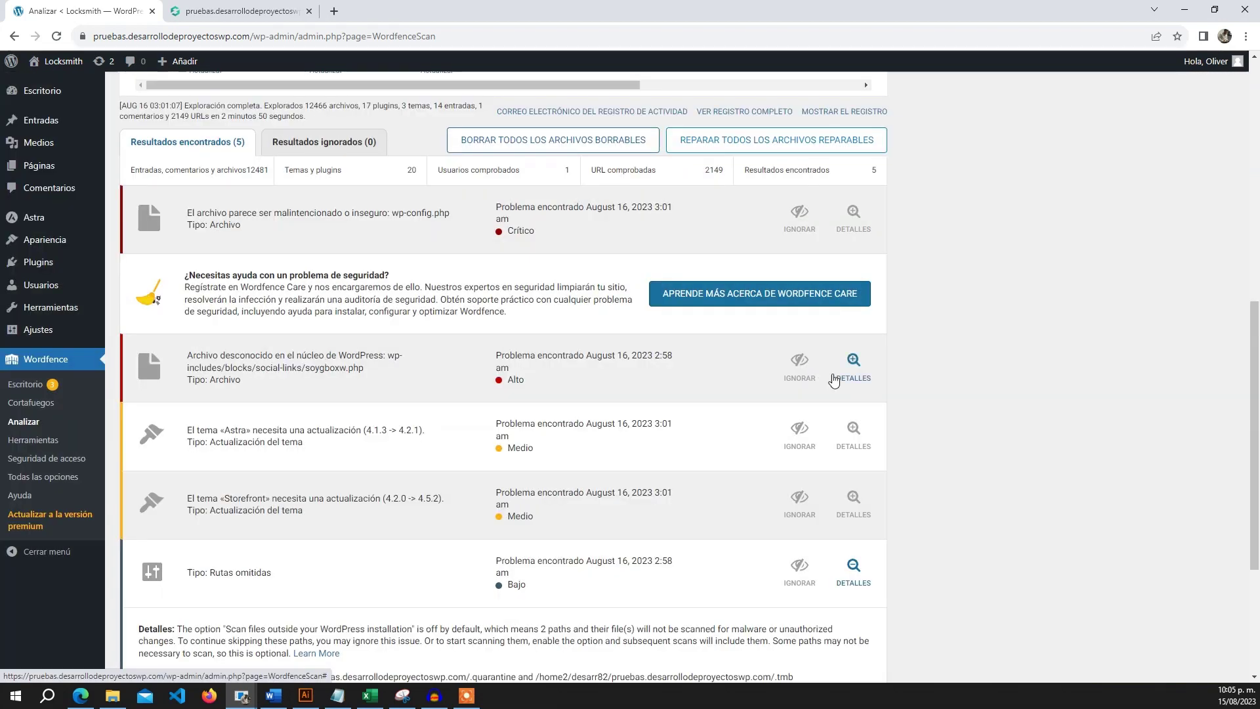
pyautogui.click(849, 380)
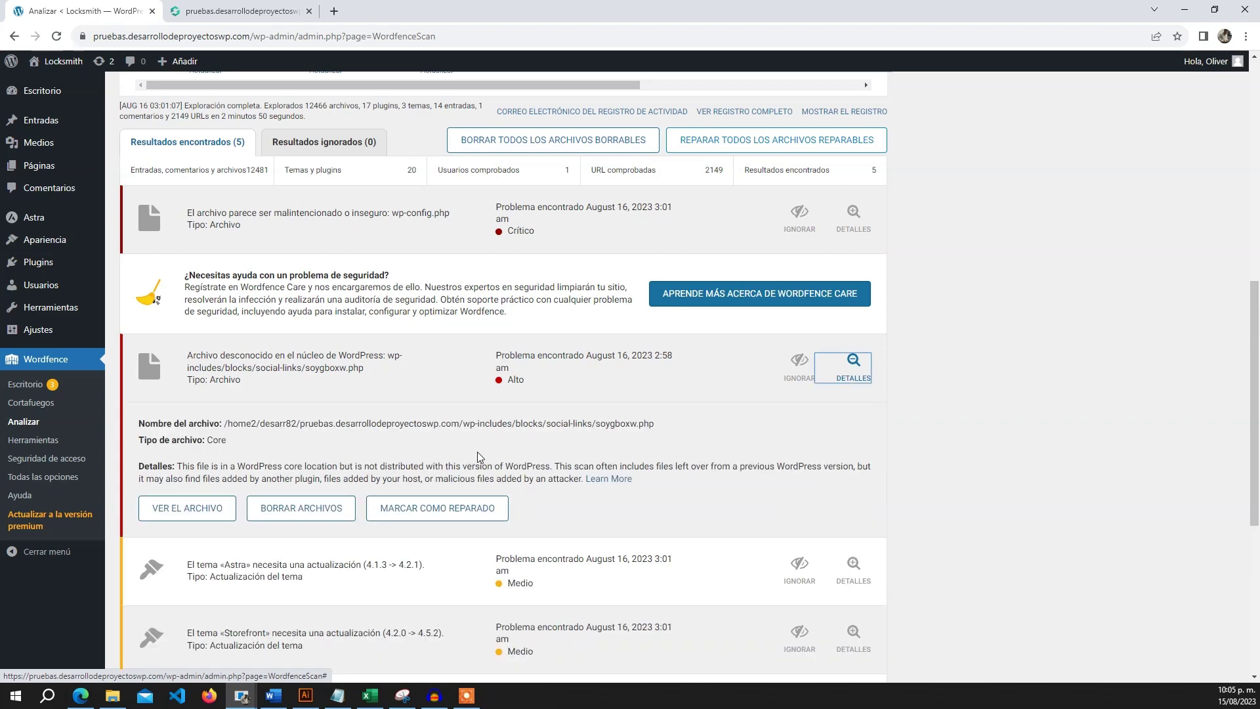
pyautogui.click(312, 514)
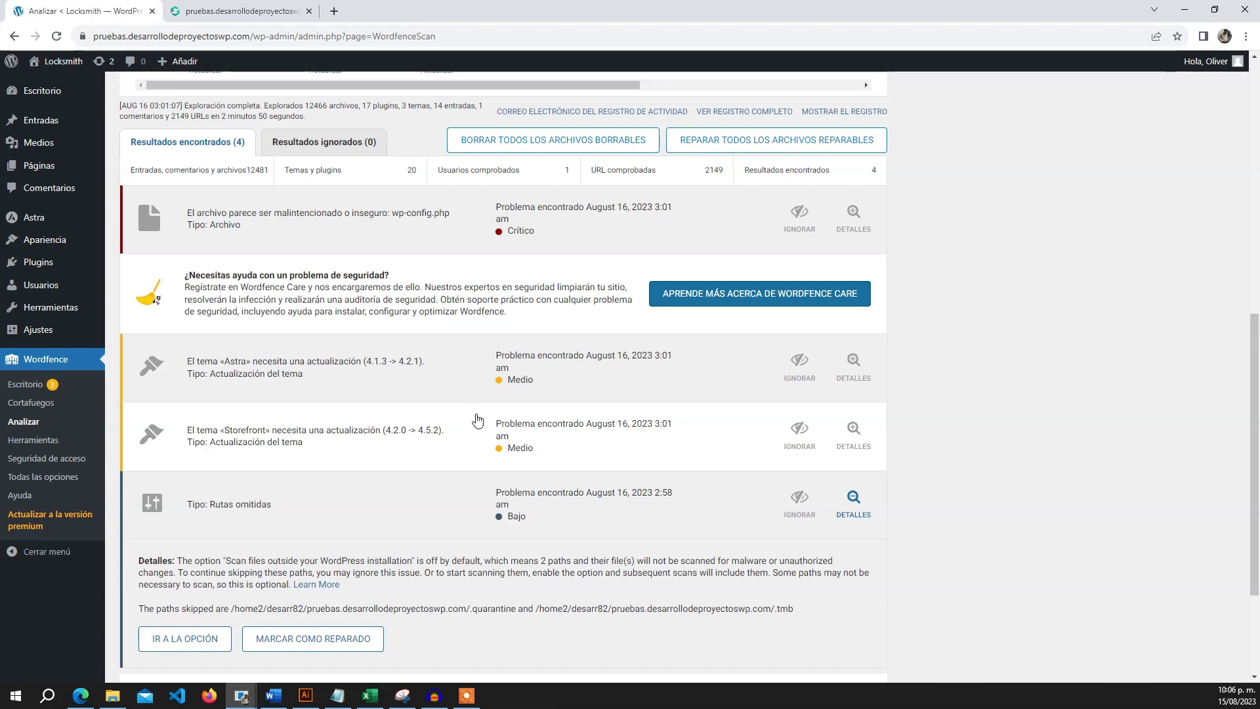
# Examine the malicious code excerpt in the details of the critical wp-config.php result, and collapse the details again
pyautogui.scroll(-1, 928, 376)
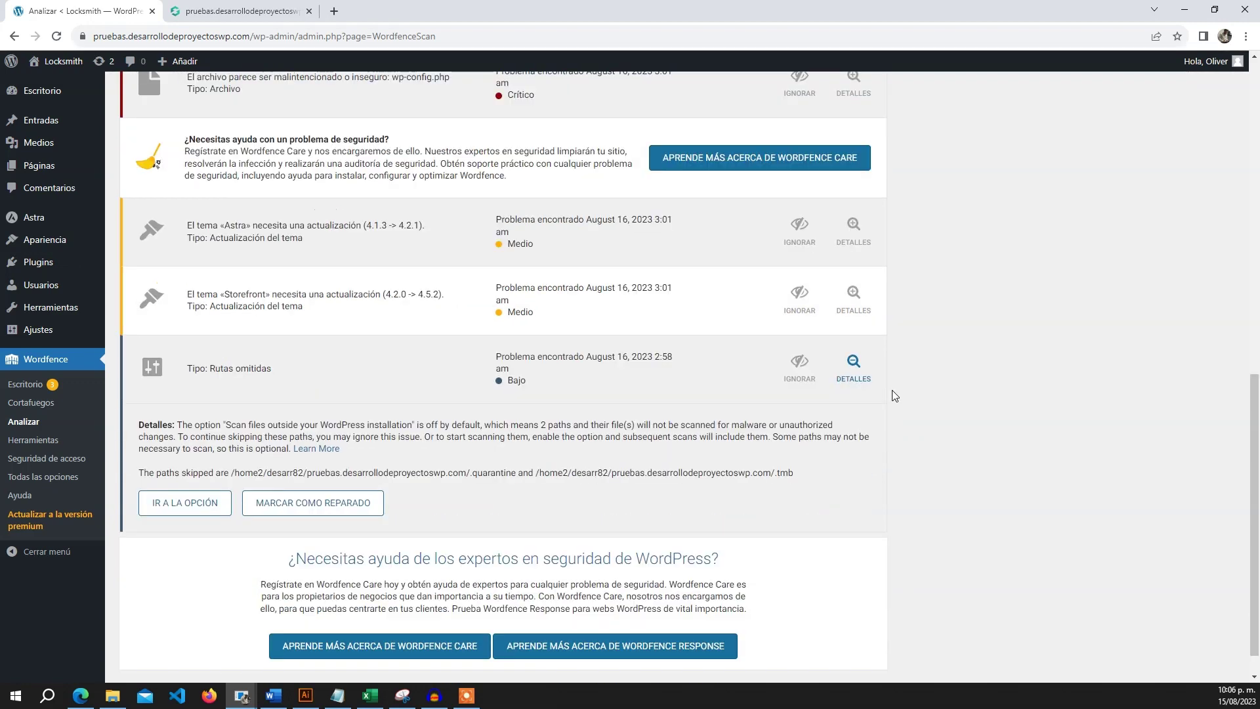
pyautogui.scroll(1, 885, 401)
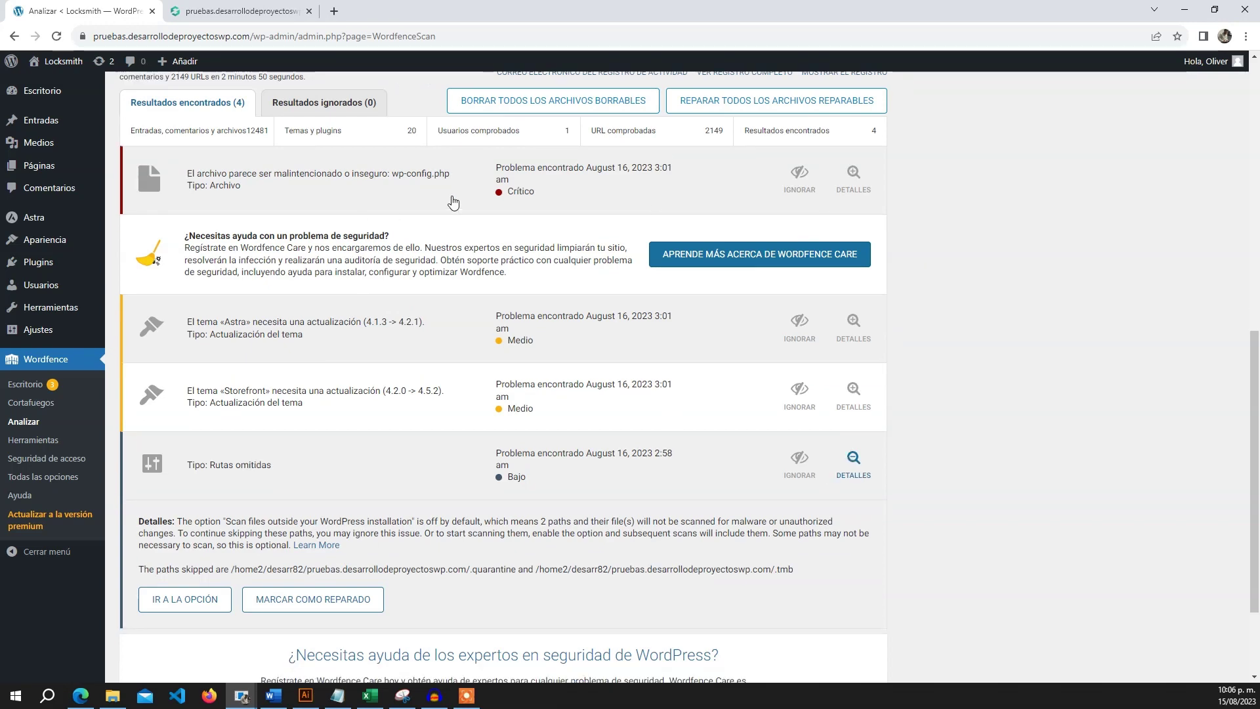
pyautogui.click(855, 175)
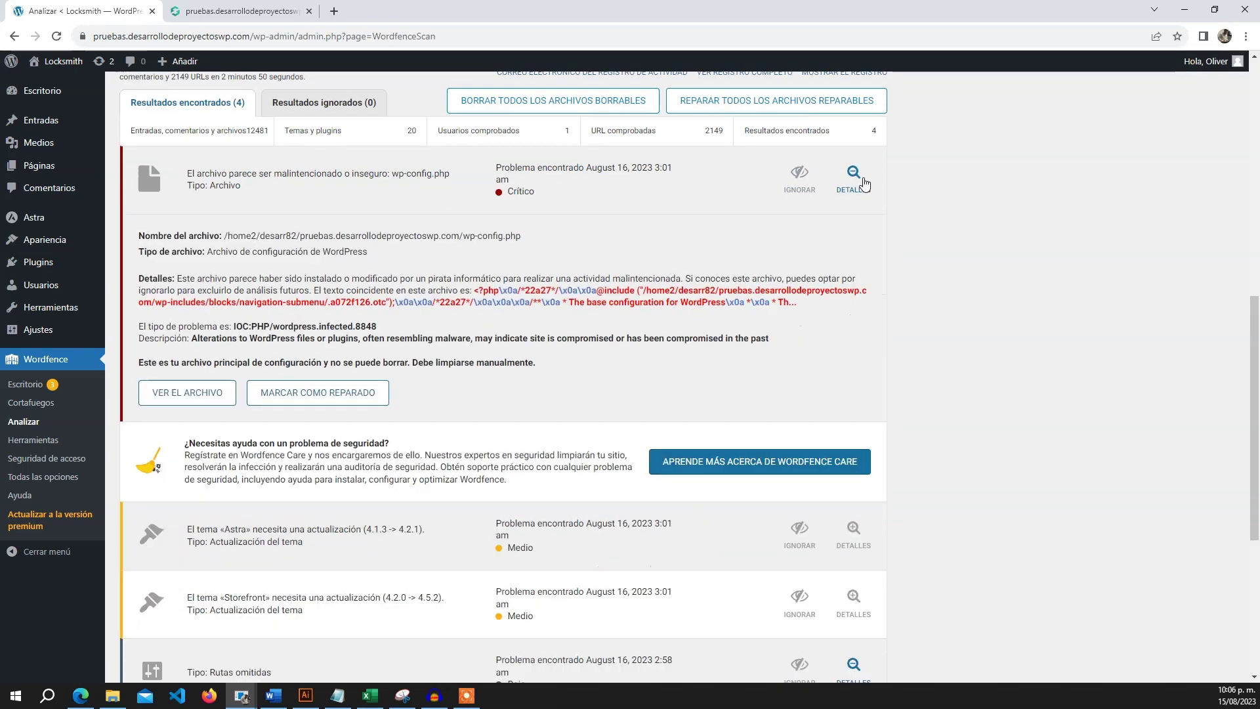
pyautogui.moveTo(389, 291); pyautogui.dragTo(850, 317)
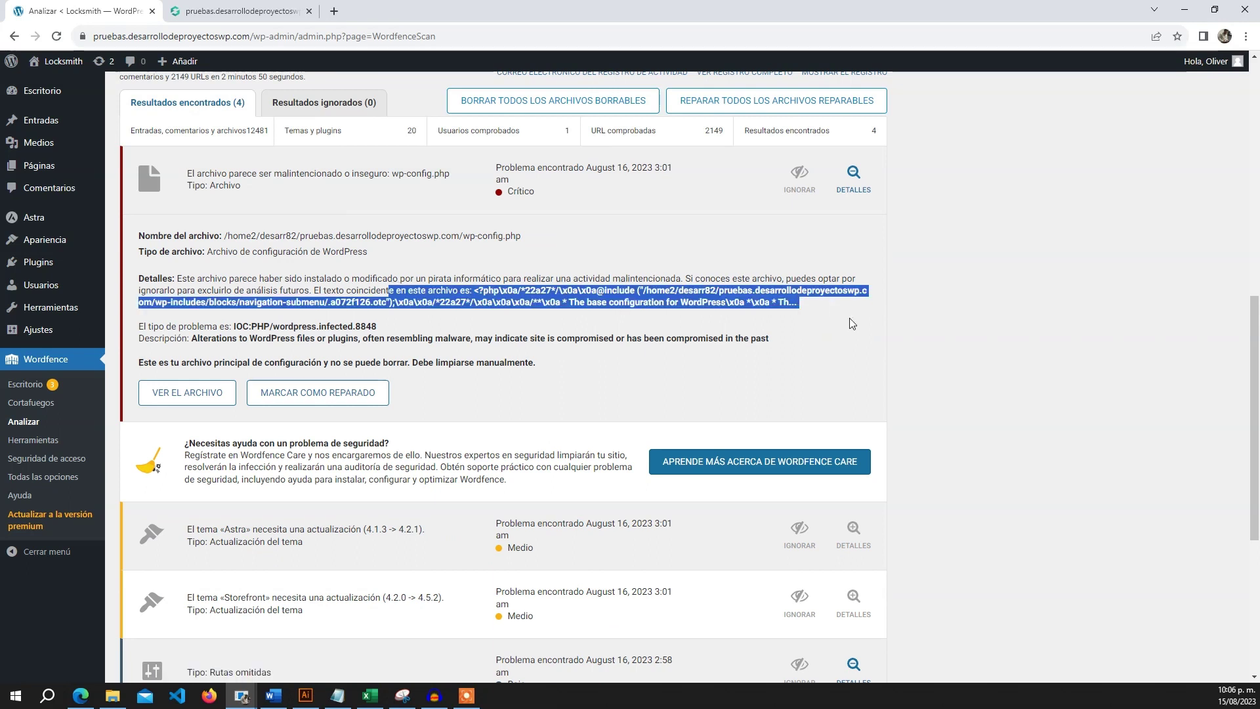
pyautogui.click(840, 312)
pyautogui.moveTo(335, 315); pyautogui.dragTo(150, 291)
pyautogui.click(264, 292)
pyautogui.moveTo(264, 292); pyautogui.dragTo(841, 318)
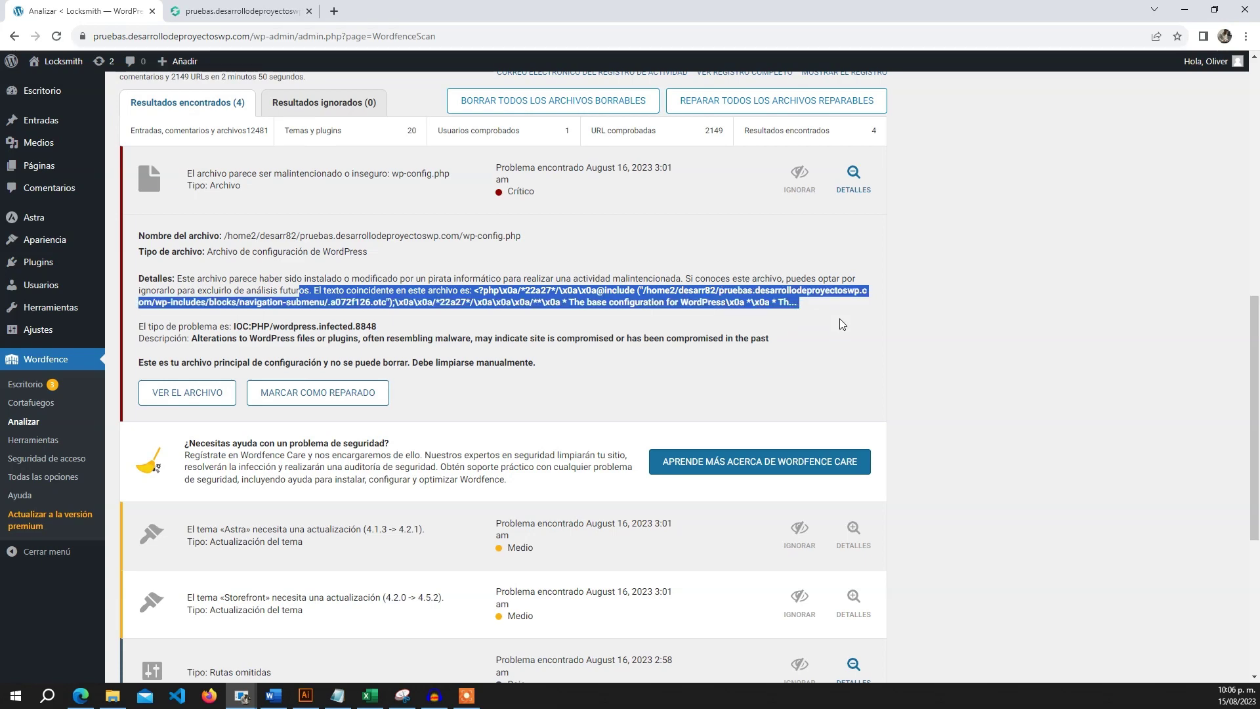
pyautogui.click(840, 319)
pyautogui.click(853, 179)
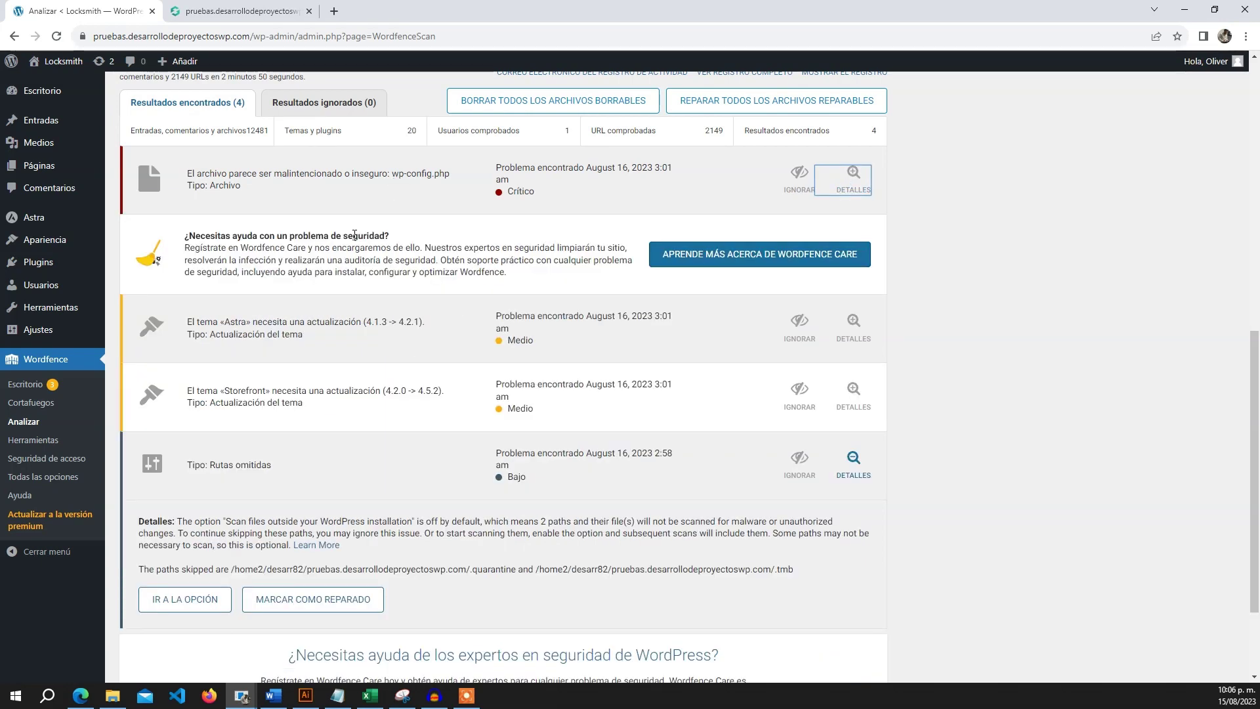
# Review the remaining scan results and check the details of the Astra theme update entry, then collapse them
pyautogui.scroll(7, 1049, 472)
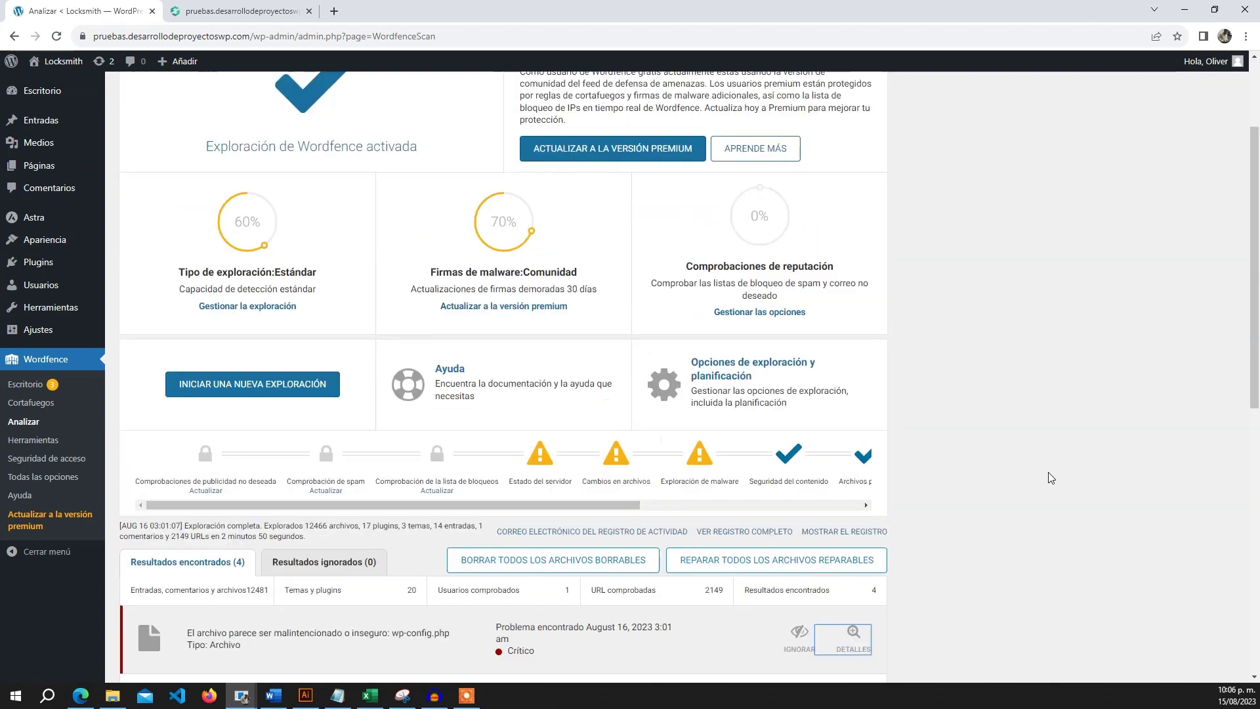
pyautogui.scroll(-4, 1050, 472)
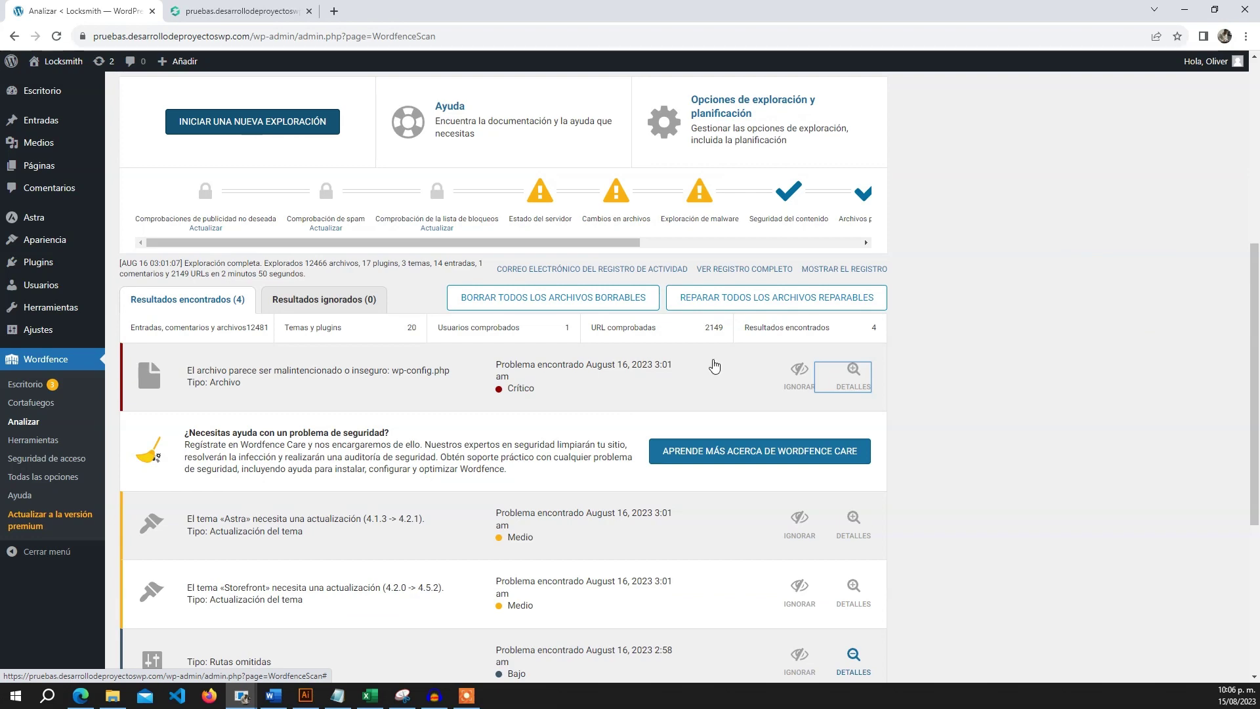
pyautogui.scroll(-3, 411, 383)
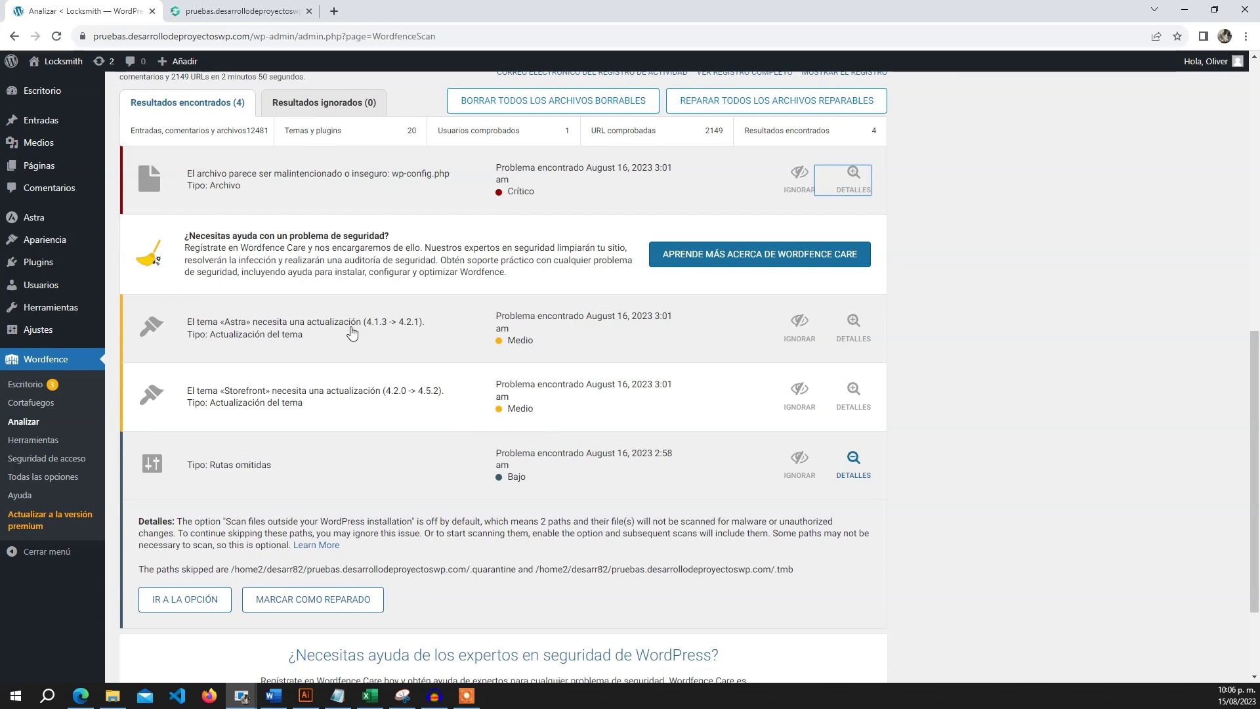
pyautogui.click(854, 334)
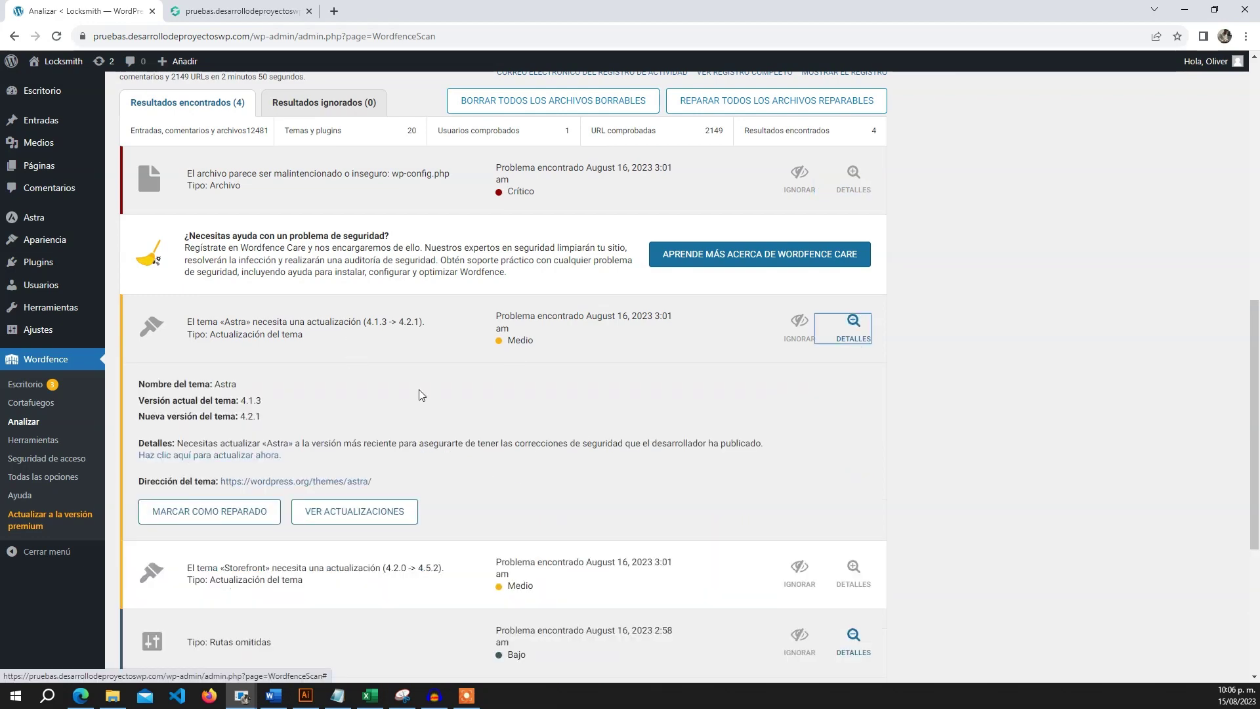
pyautogui.click(854, 328)
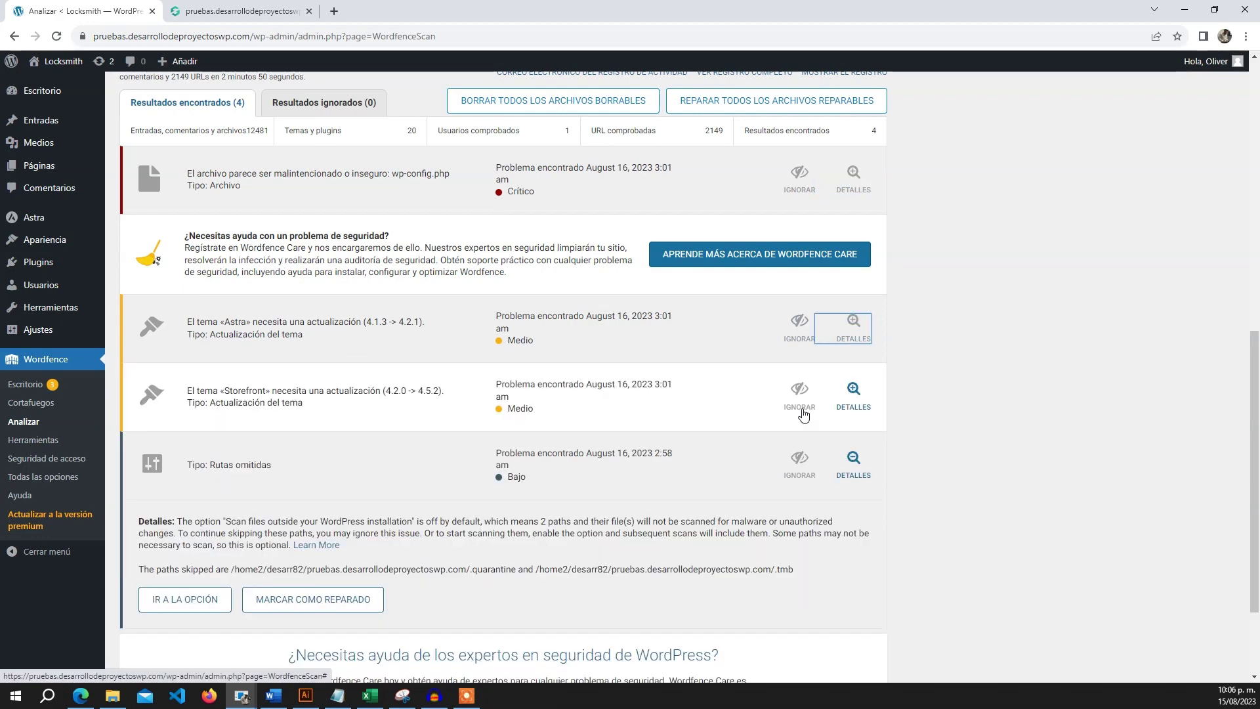
# Update the outdated Astra and Storefront themes from the site's list of installed themes
pyautogui.moveTo(66, 248)
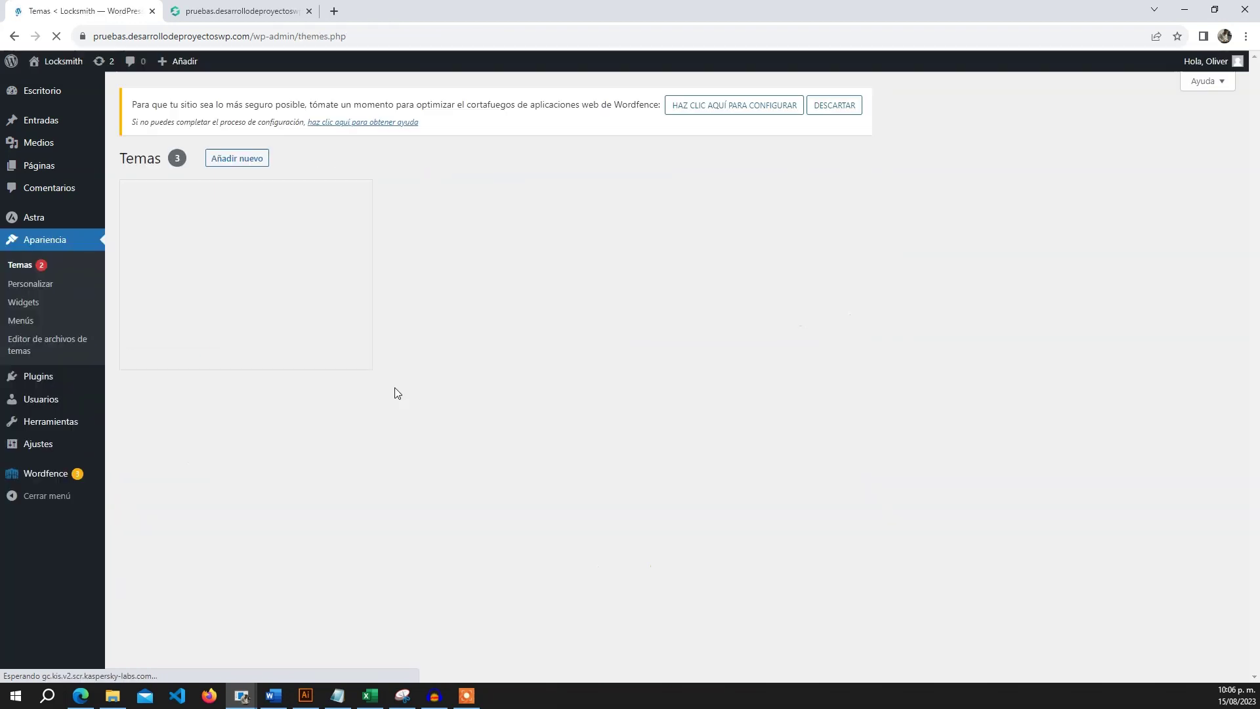
pyautogui.click(296, 196)
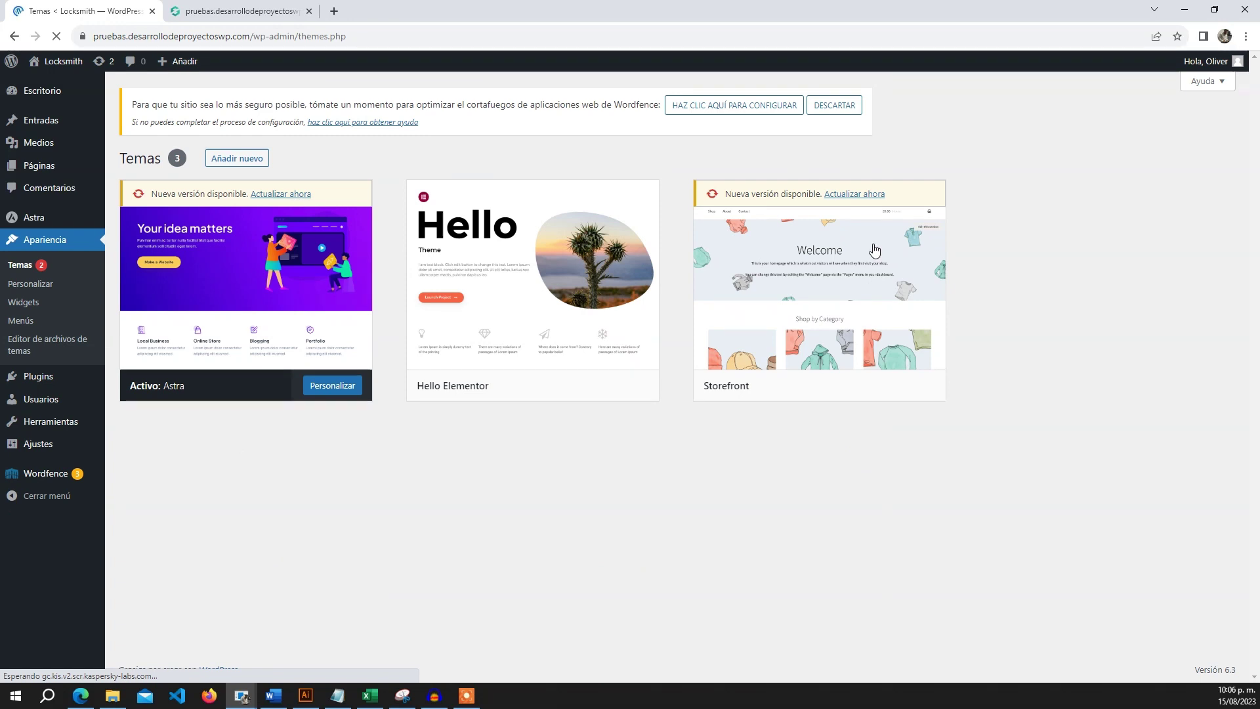
pyautogui.click(877, 196)
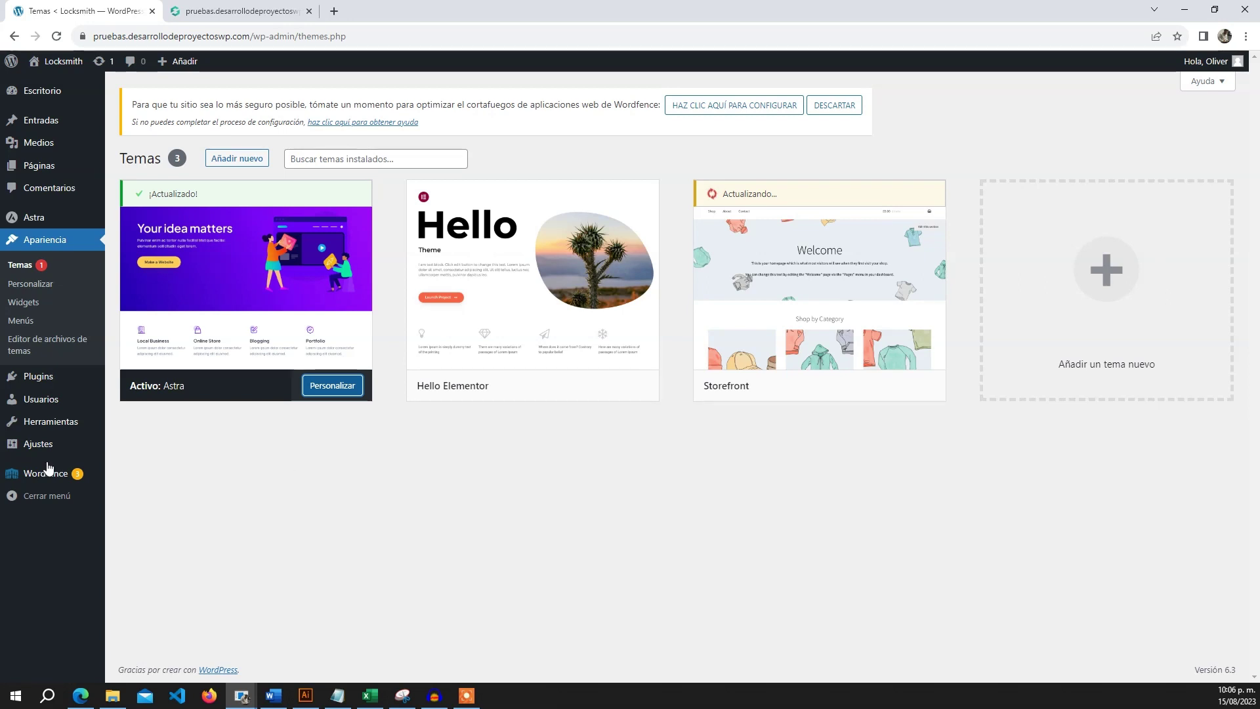
# Return to the Wordfence scan page and examine the remaining results, including the details of the wp-config.php entry
pyautogui.moveTo(40, 483)
pyautogui.click(176, 515)
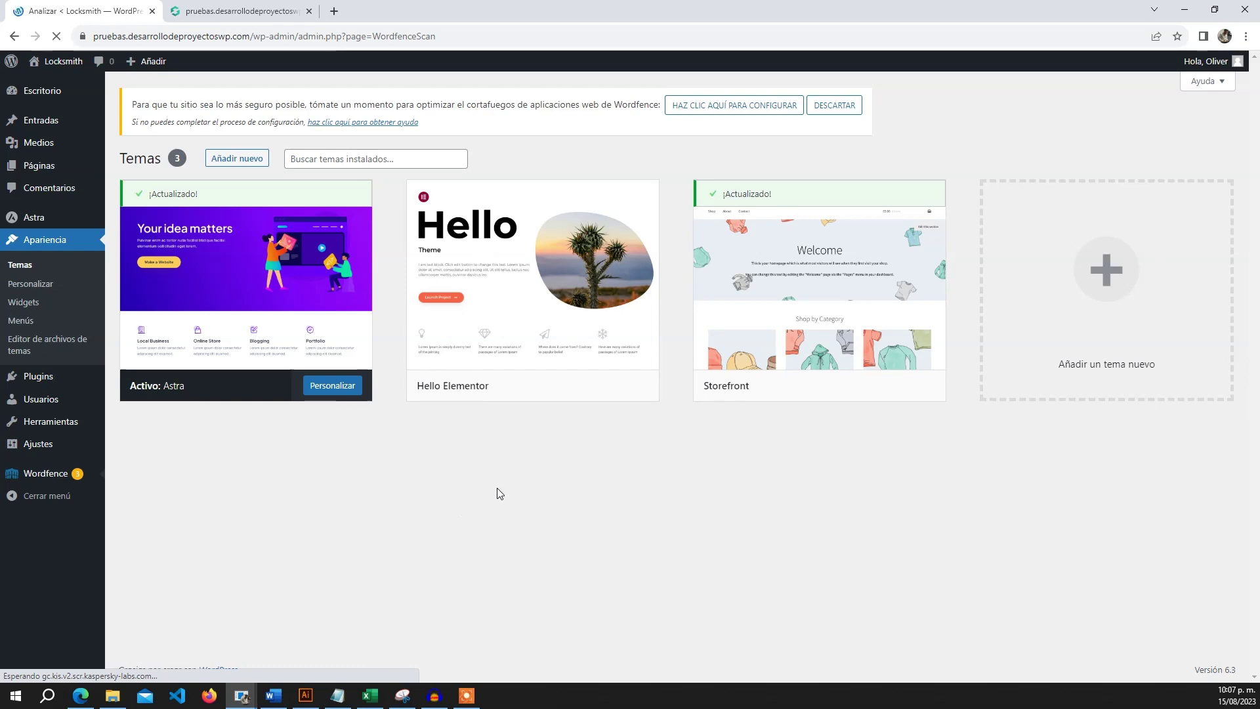
pyautogui.scroll(-4, 509, 479)
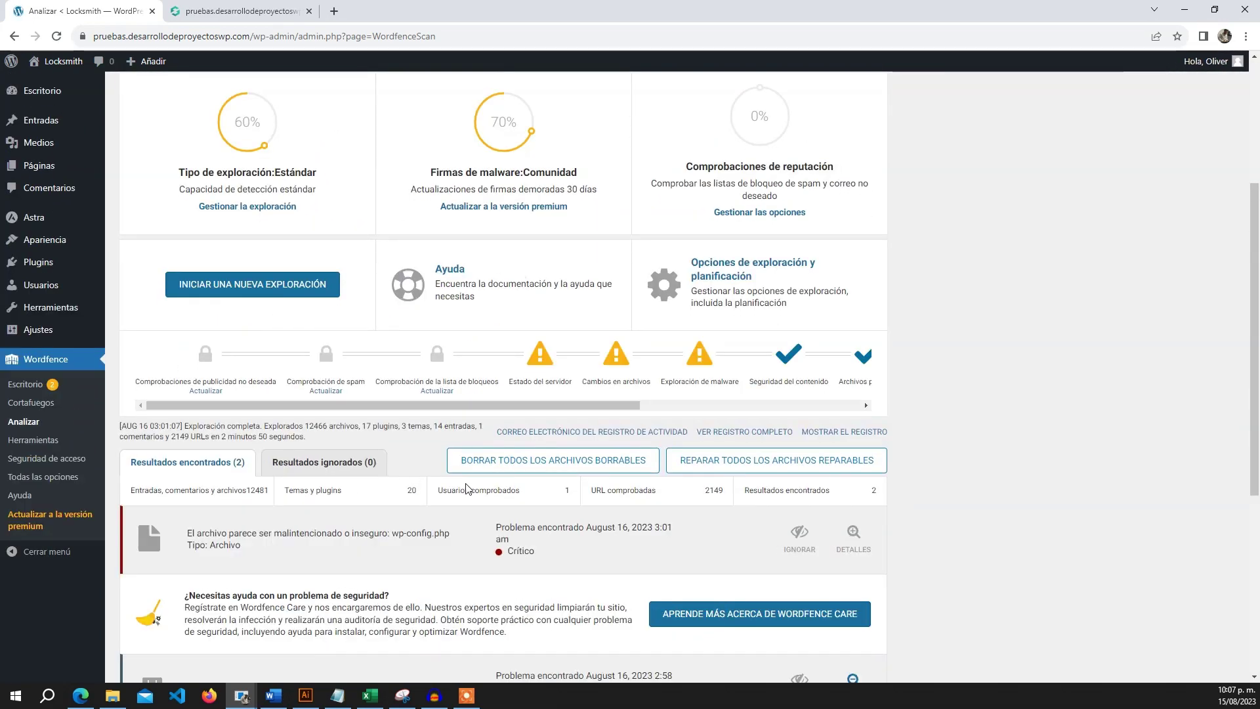
pyautogui.scroll(-2, 394, 453)
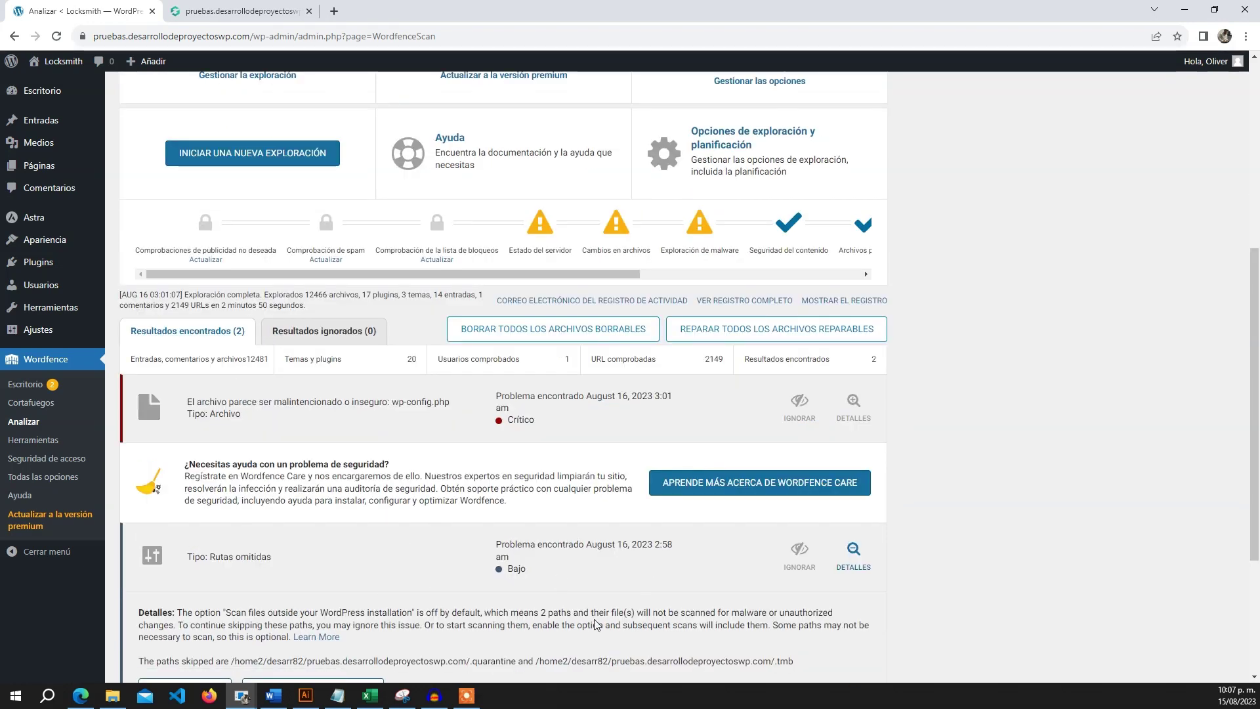
pyautogui.scroll(-3, 384, 451)
pyautogui.scroll(1, 384, 447)
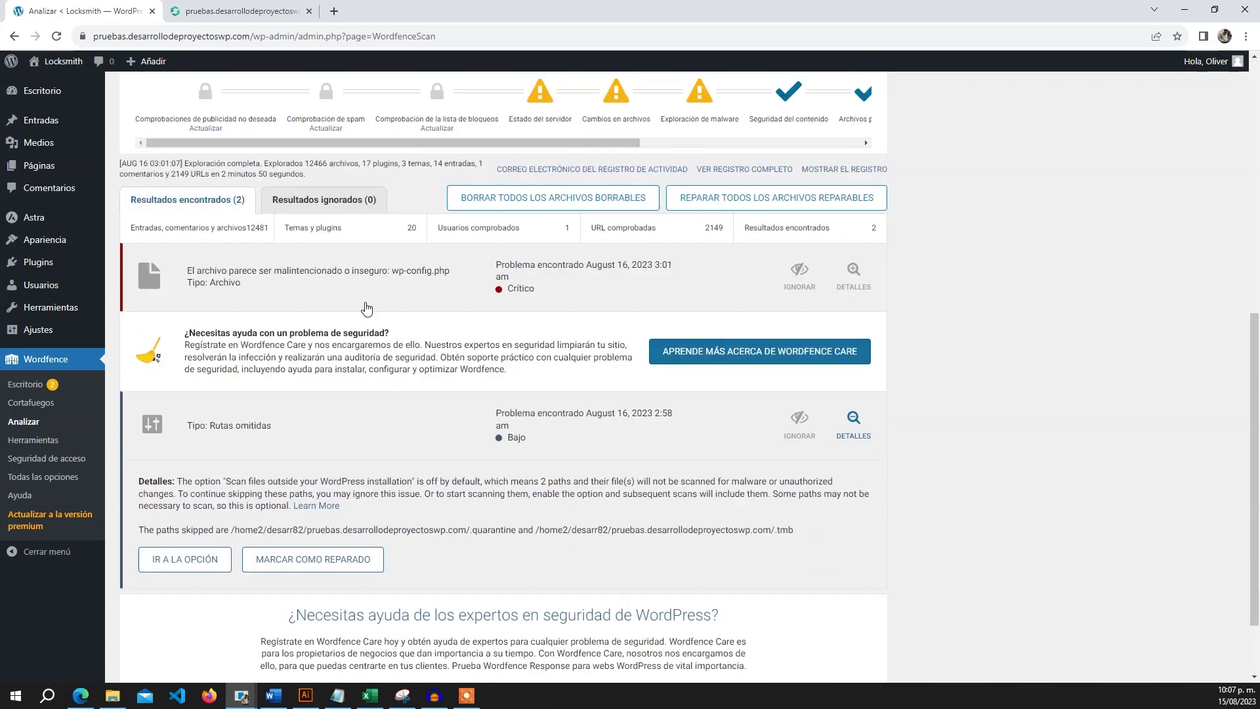
pyautogui.click(873, 289)
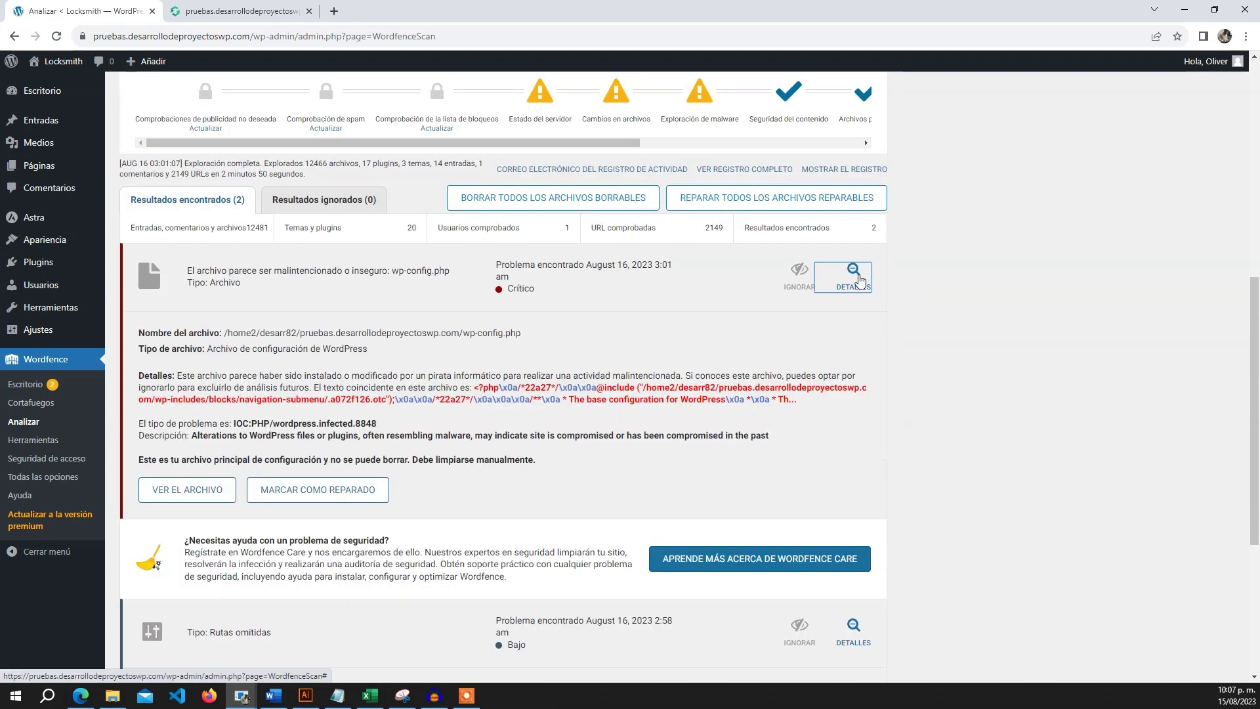
pyautogui.click(860, 279)
pyautogui.scroll(1, 314, 460)
# Open Wordfence's firewall page and advance its introductory tour to the web application firewall (WAF) explanation
pyautogui.moveTo(53, 271)
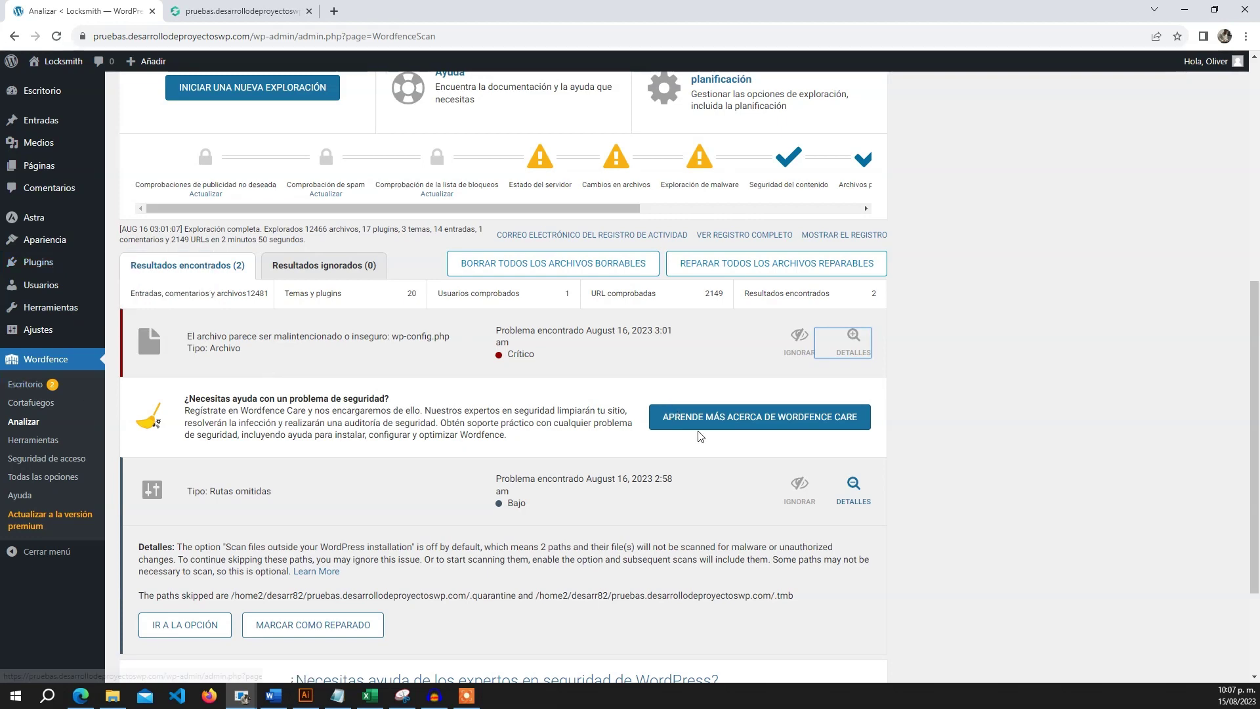
pyautogui.scroll(5, 700, 439)
pyautogui.scroll(2, 700, 439)
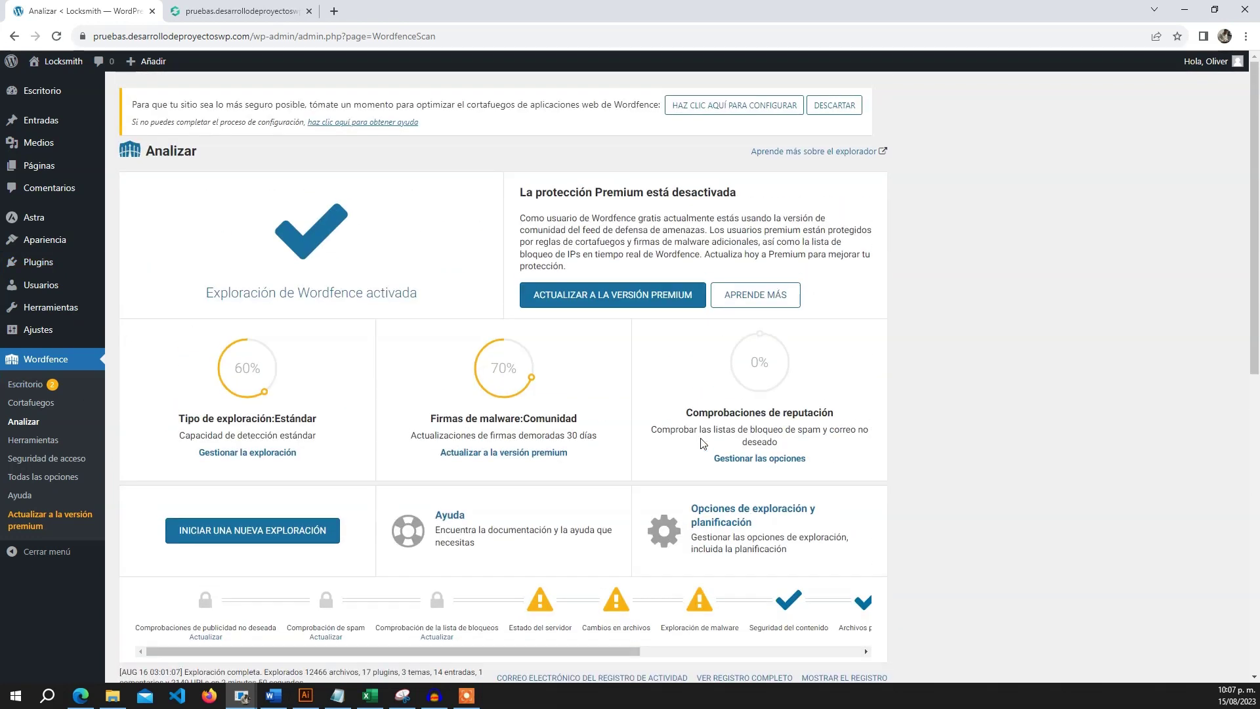
pyautogui.click(42, 407)
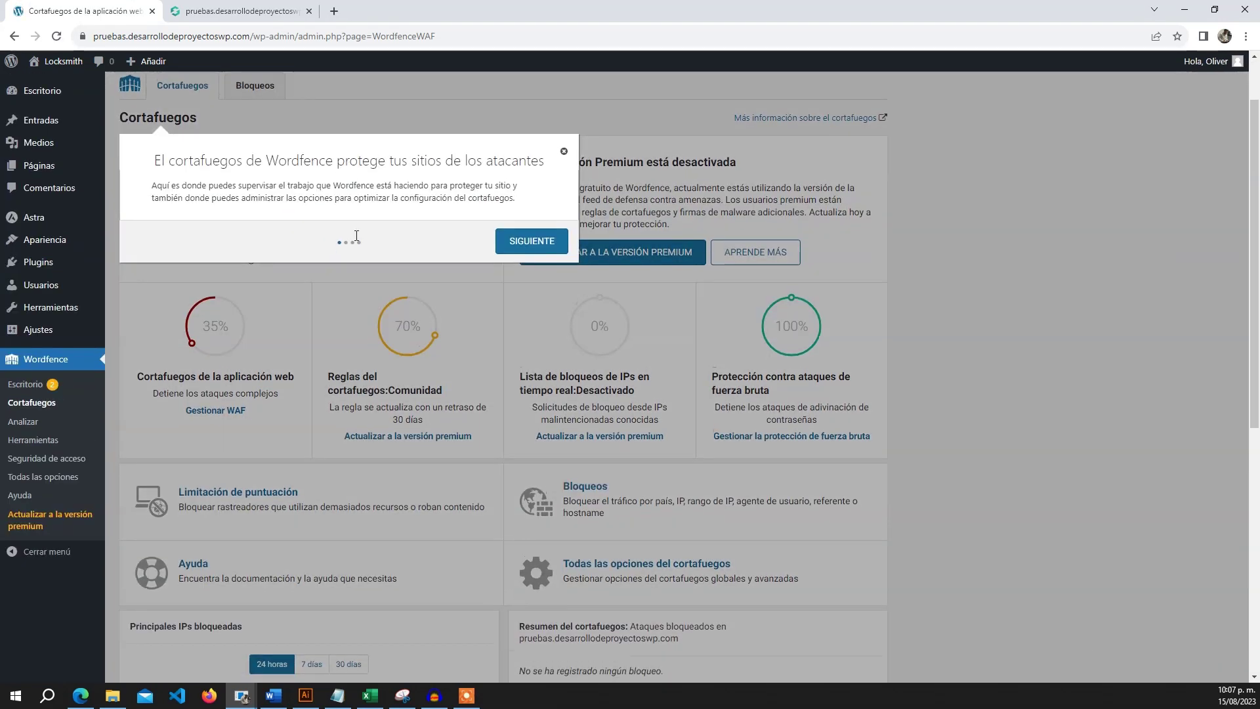
pyautogui.moveTo(178, 234); pyautogui.dragTo(247, 234)
pyautogui.click(501, 265)
pyautogui.click(248, 233)
pyautogui.click(540, 324)
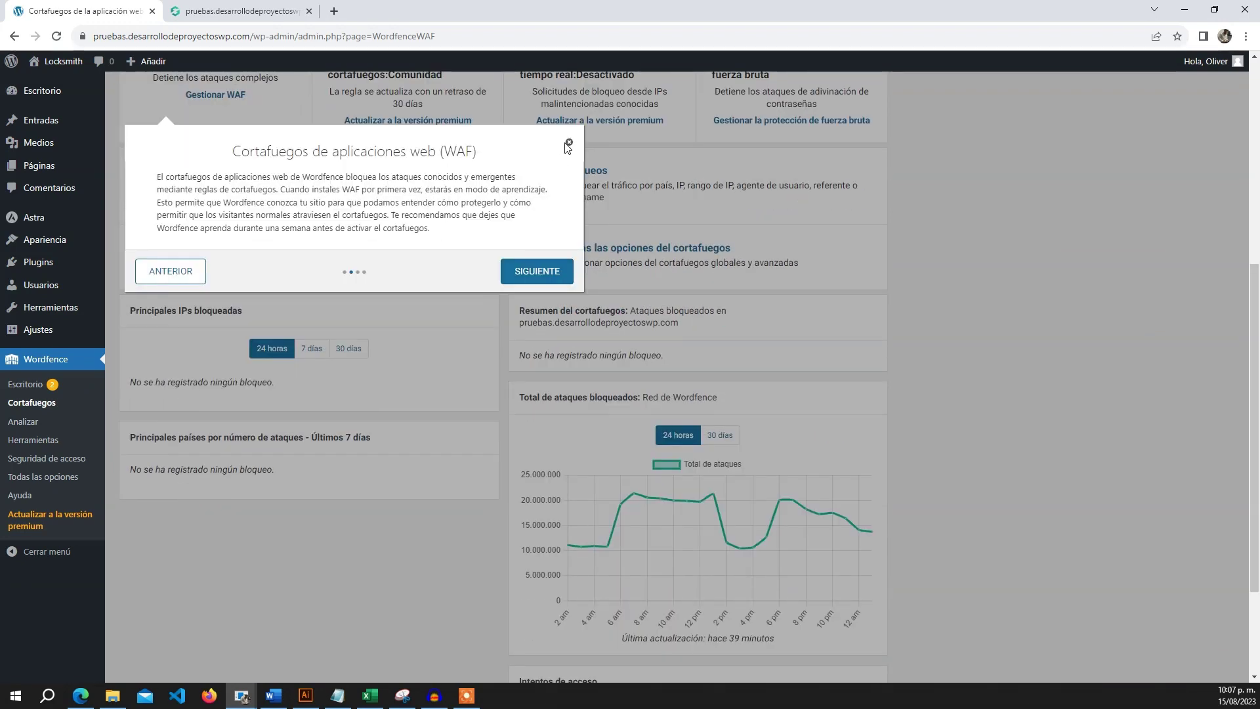
# Read the WAF tour explanation, dismiss it, and review the firewall status overview
pyautogui.moveTo(433, 231); pyautogui.dragTo(380, 172)
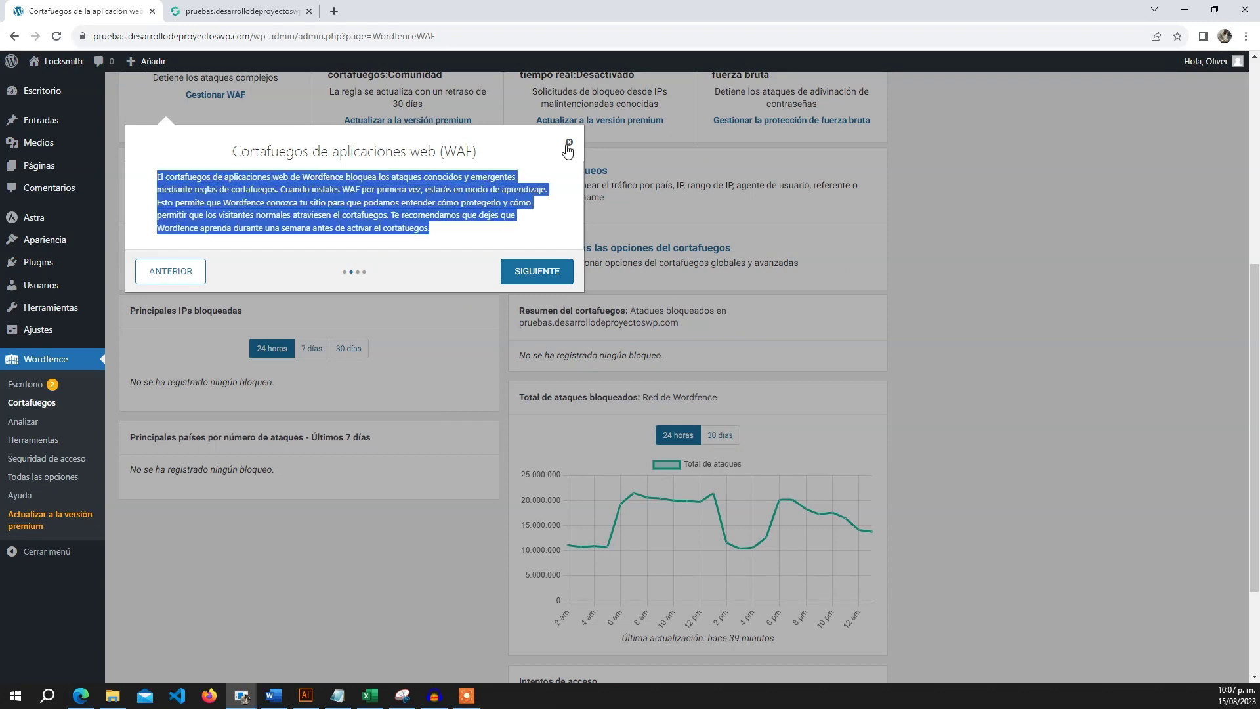
pyautogui.click(568, 142)
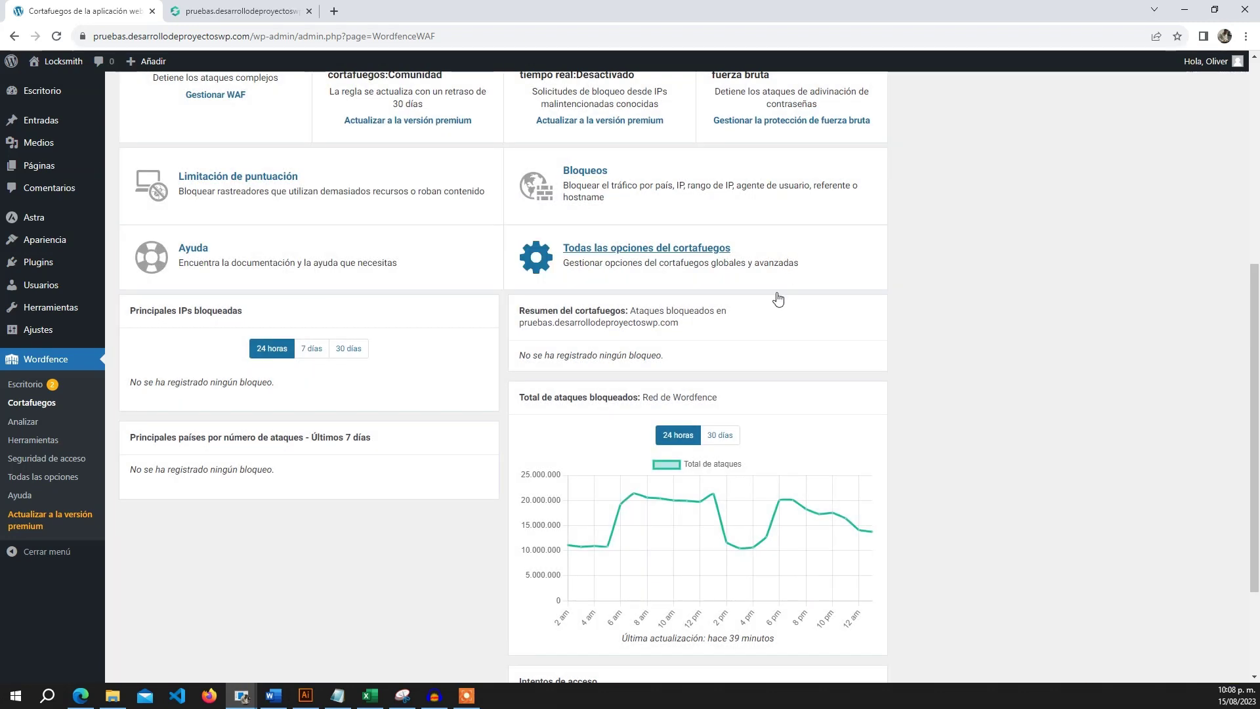
pyautogui.scroll(3, 778, 307)
pyautogui.scroll(2, 779, 308)
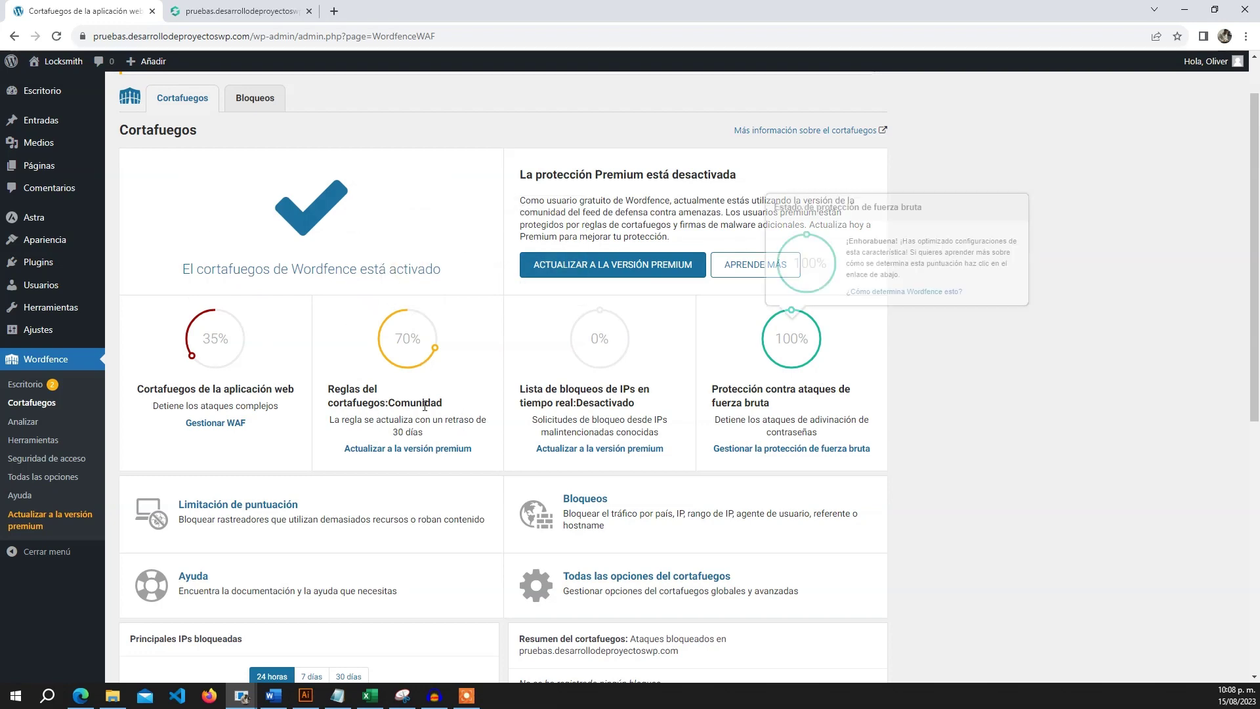
pyautogui.scroll(-3, 425, 406)
pyautogui.scroll(4, 425, 405)
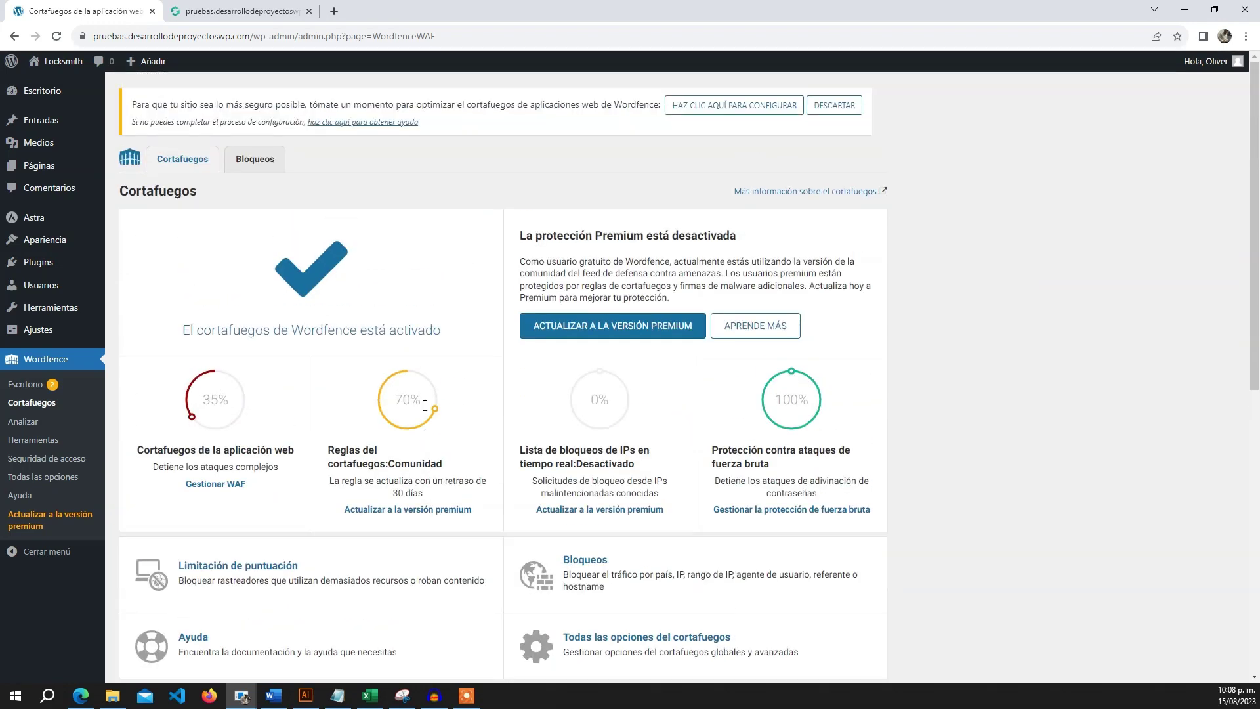
# Open the firewall's Bloqueos section, dismiss its introduction, and review the blocking options, including country blocking
pyautogui.click(257, 160)
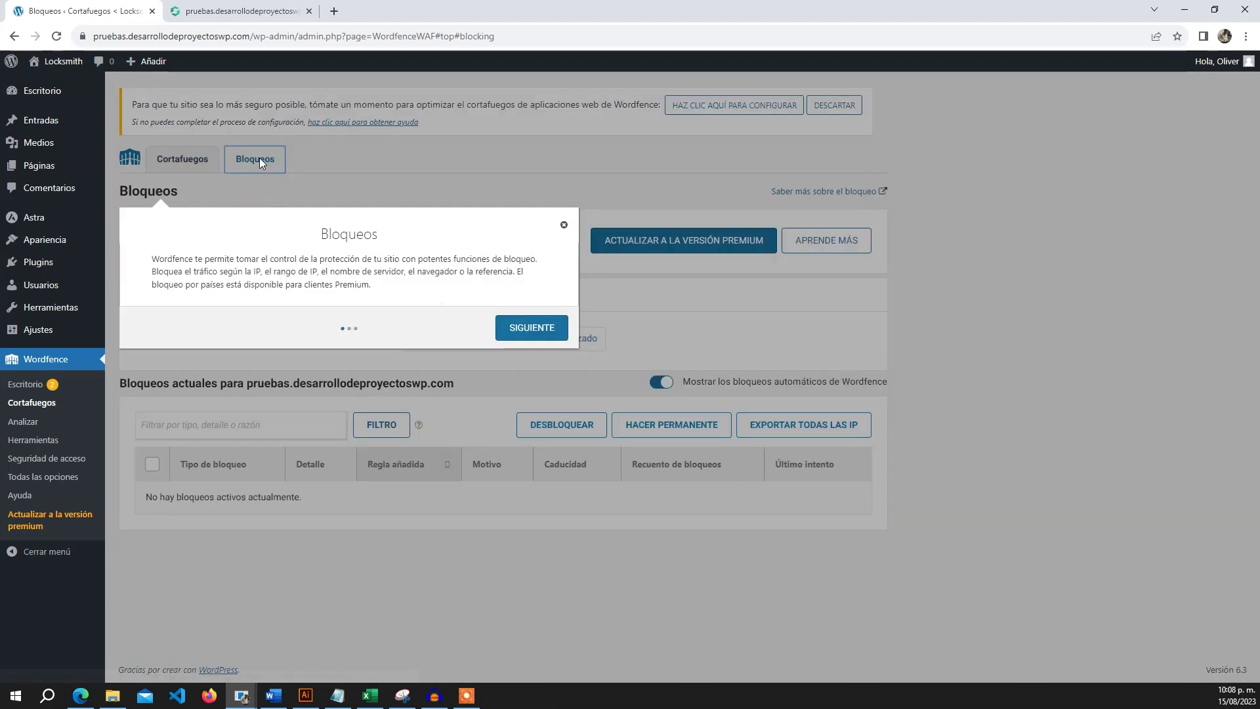
pyautogui.click(564, 224)
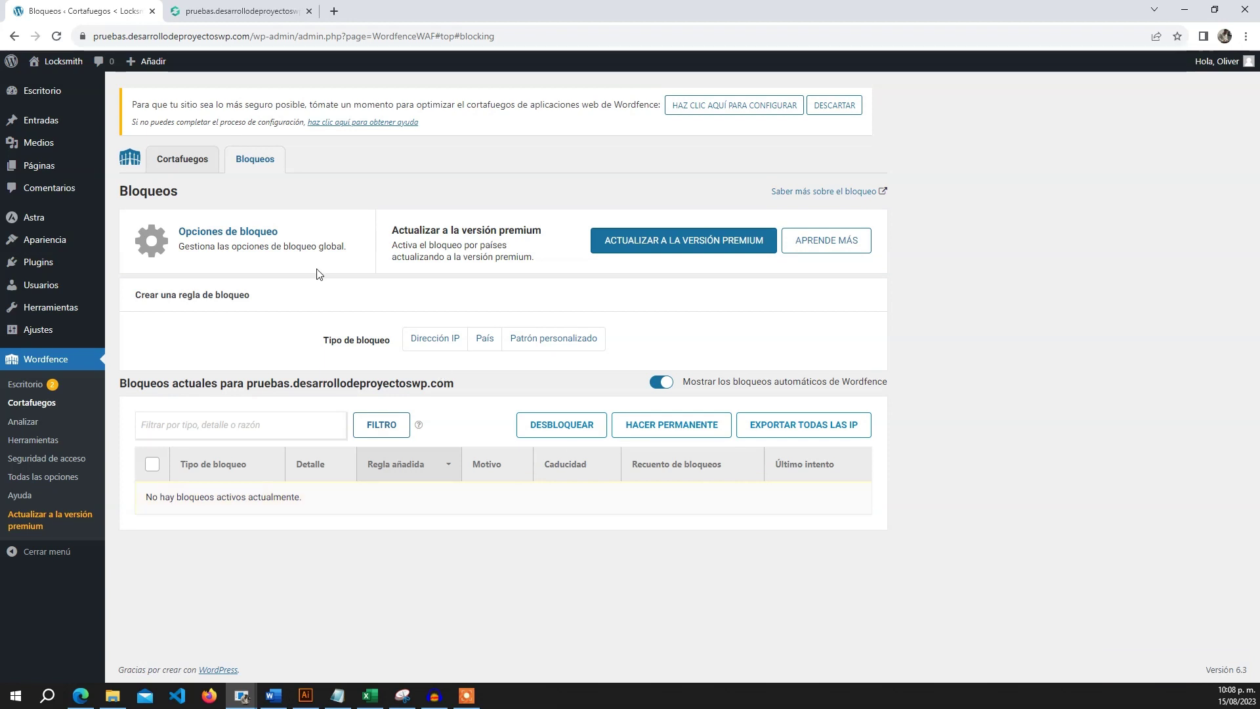
pyautogui.click(249, 231)
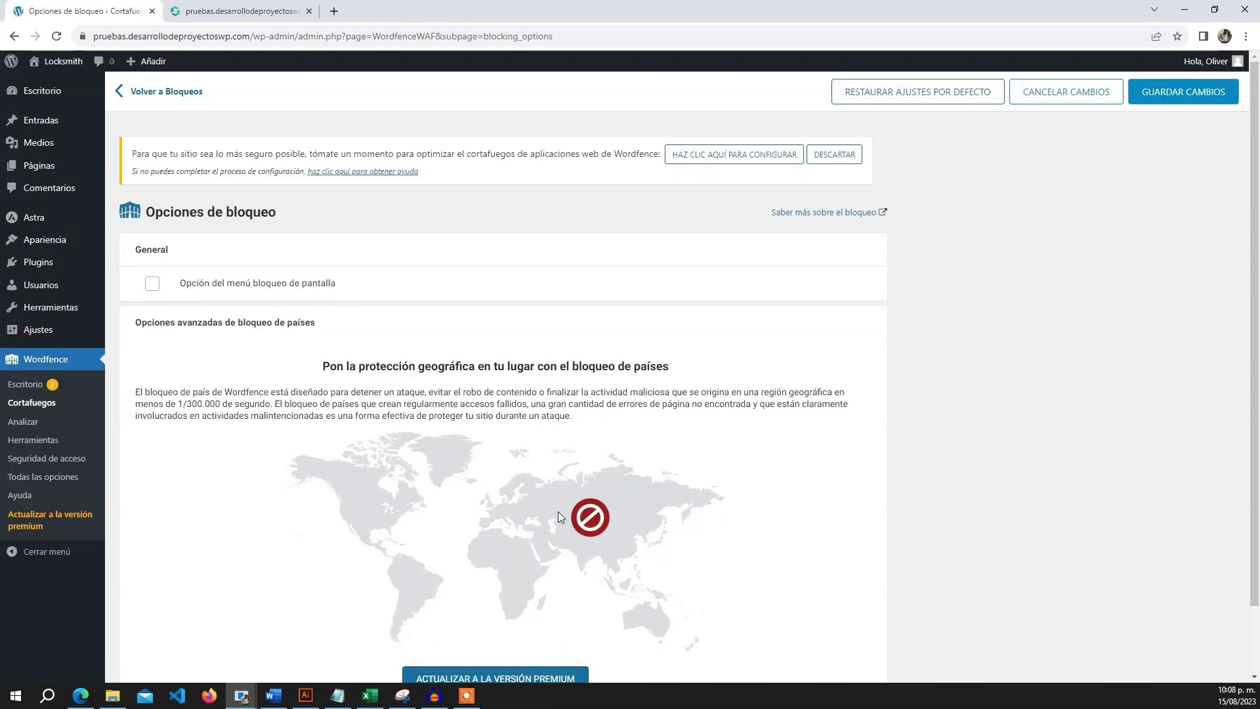
pyautogui.scroll(-2, 442, 388)
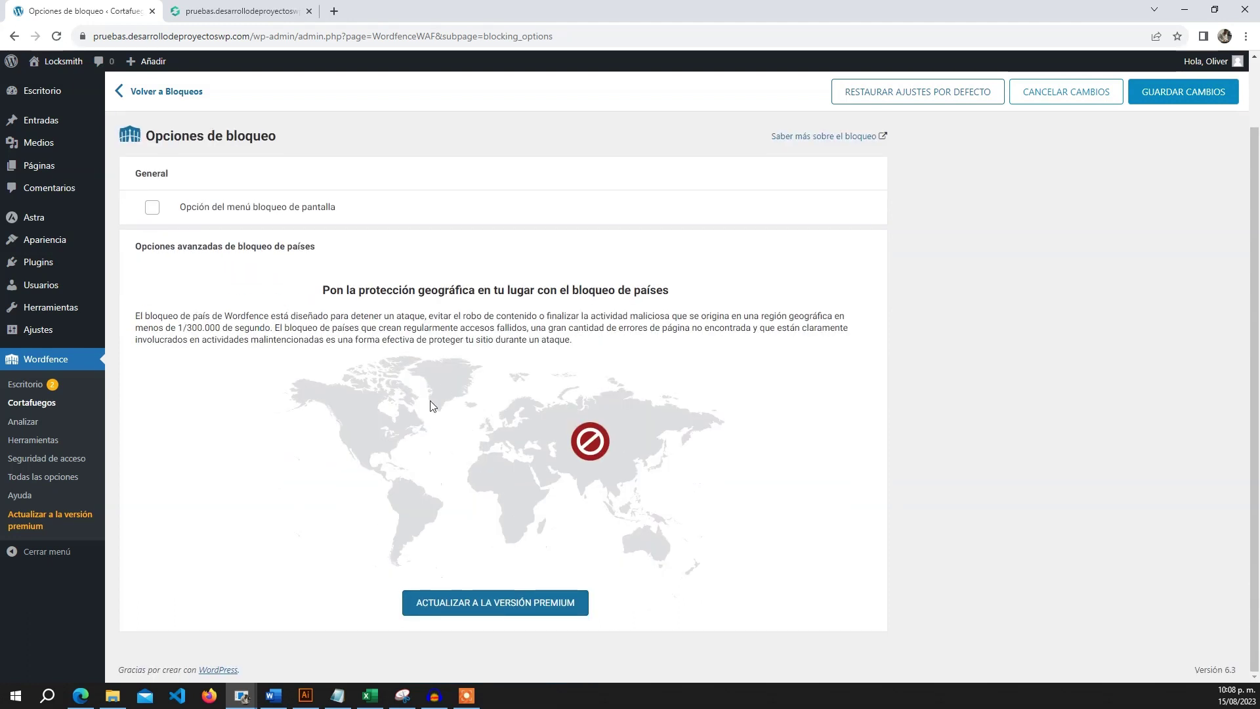
# Return to the firewall overview and open the WAF management options to read the web application firewall status
pyautogui.click(37, 404)
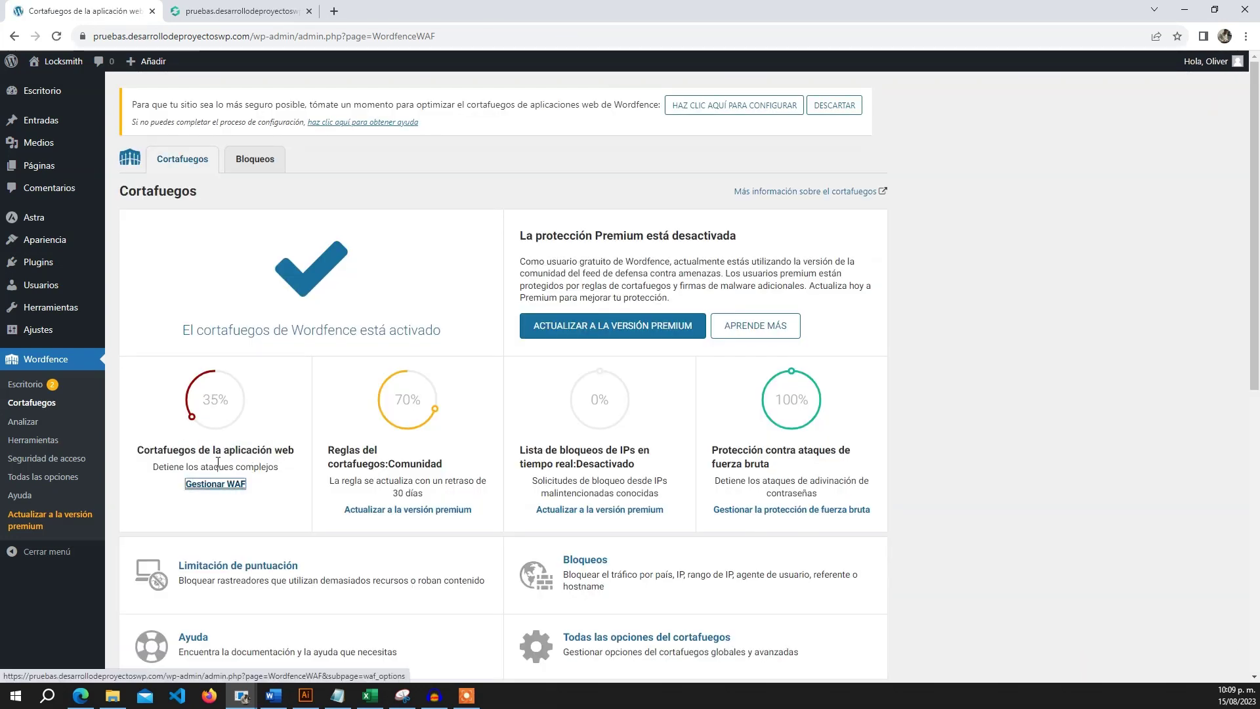
pyautogui.click(236, 487)
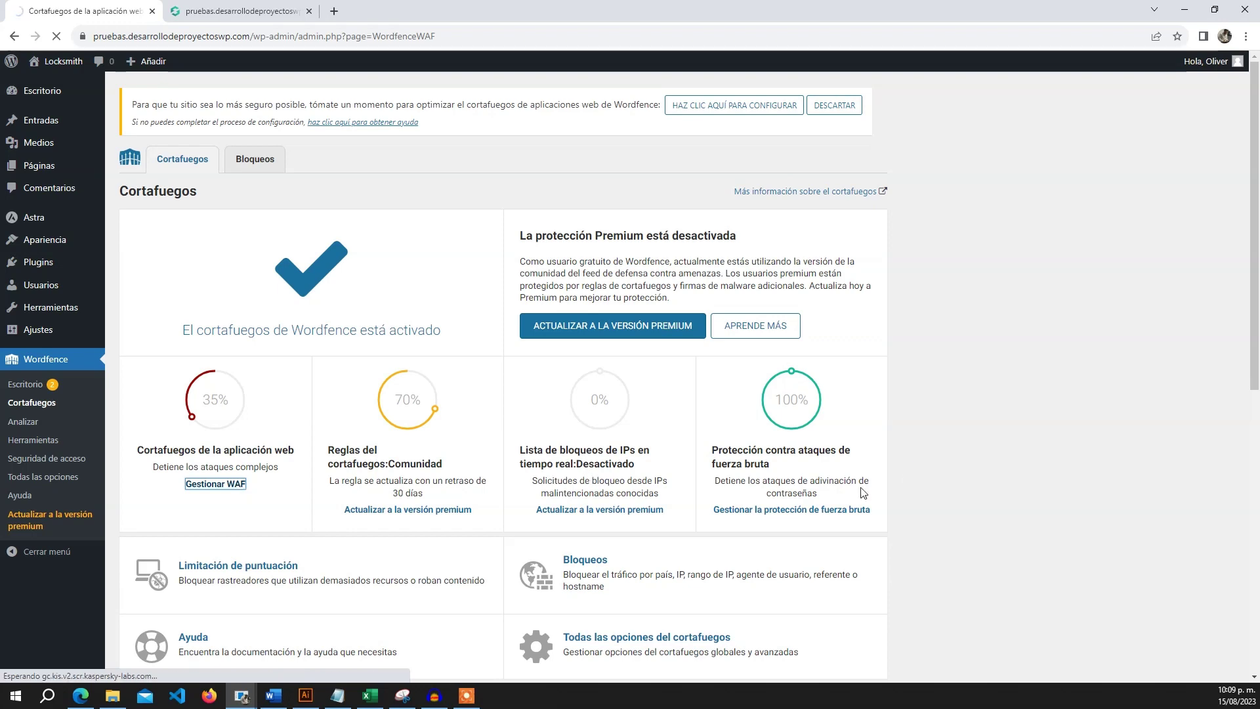
pyautogui.scroll(-2, 809, 497)
pyautogui.scroll(-5, 809, 497)
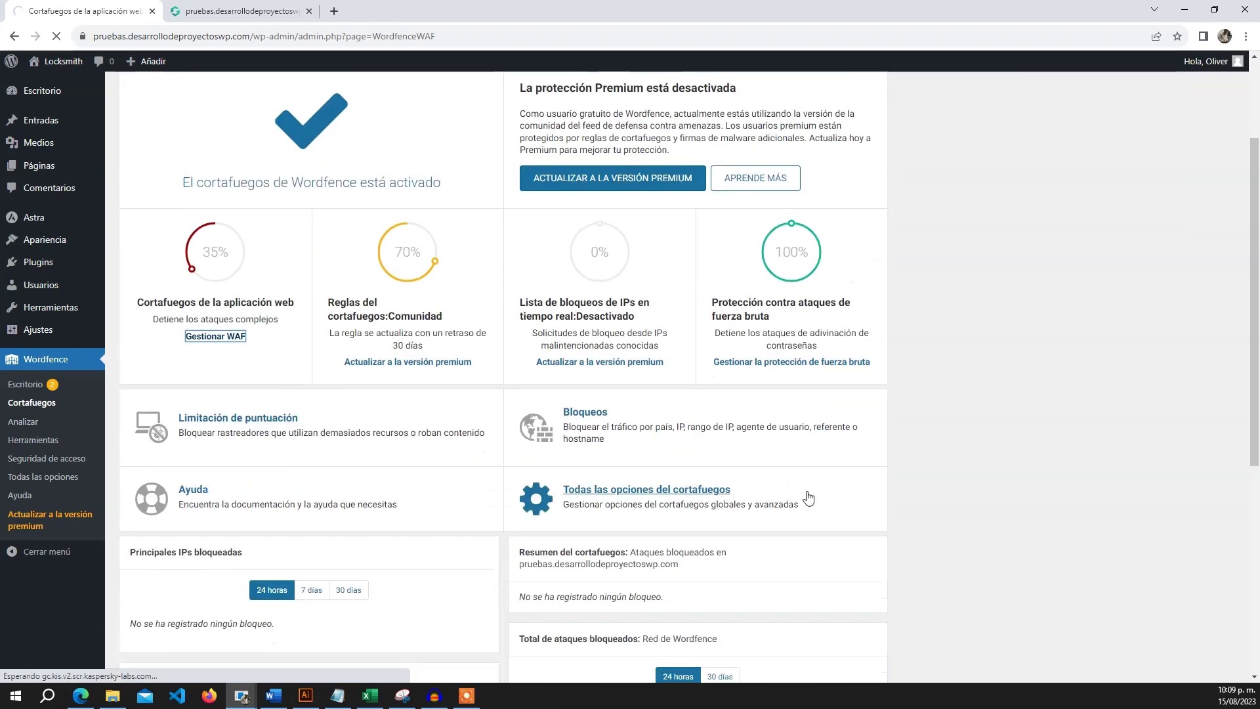
pyautogui.scroll(2, 667, 473)
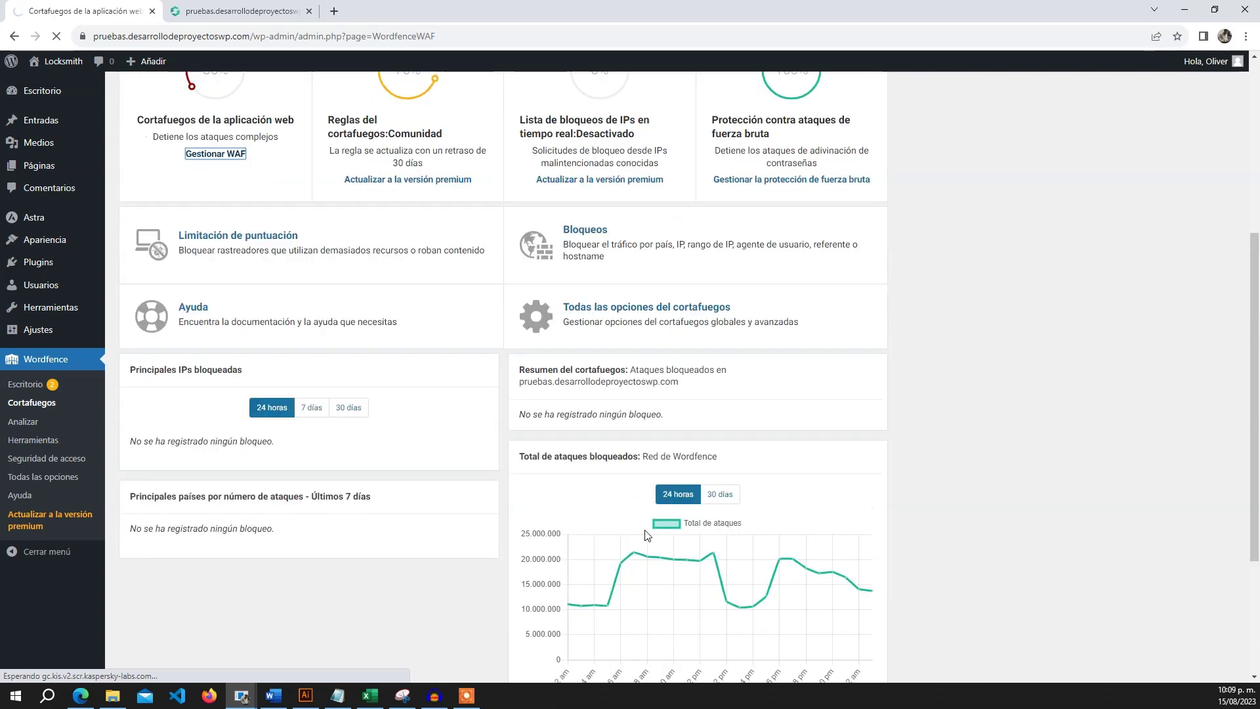
pyautogui.scroll(-3, 718, 532)
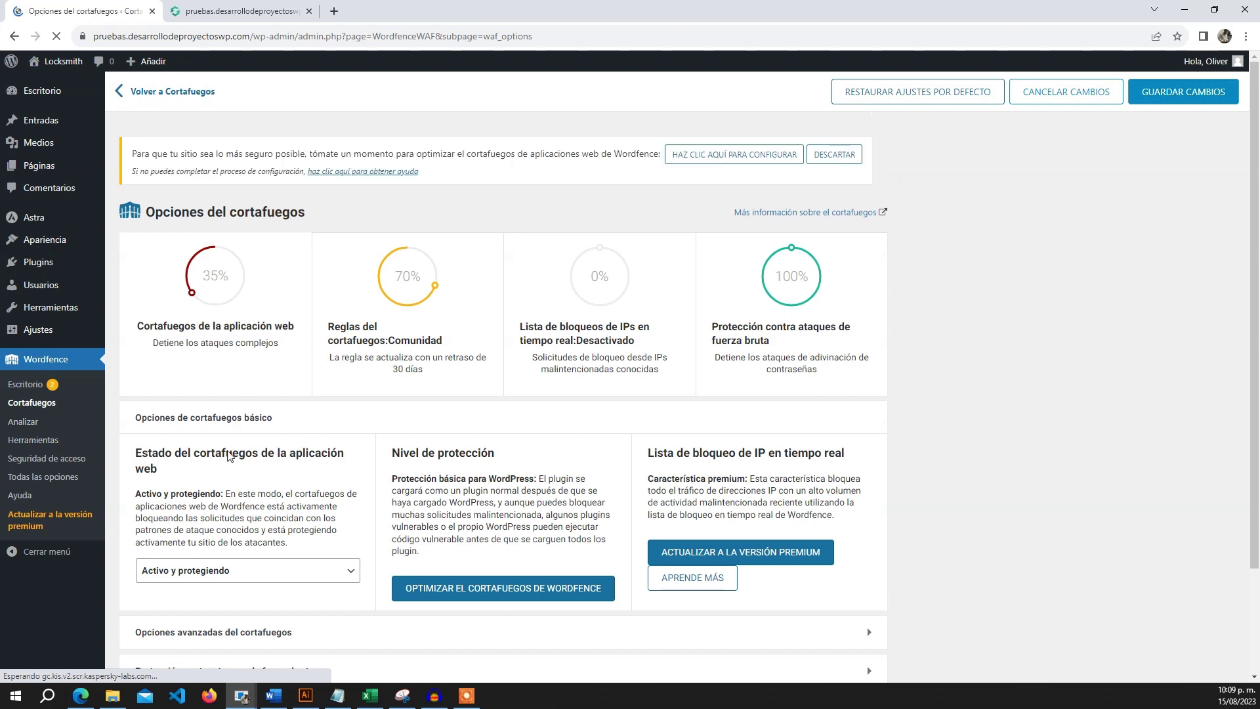
pyautogui.moveTo(142, 457); pyautogui.dragTo(302, 461)
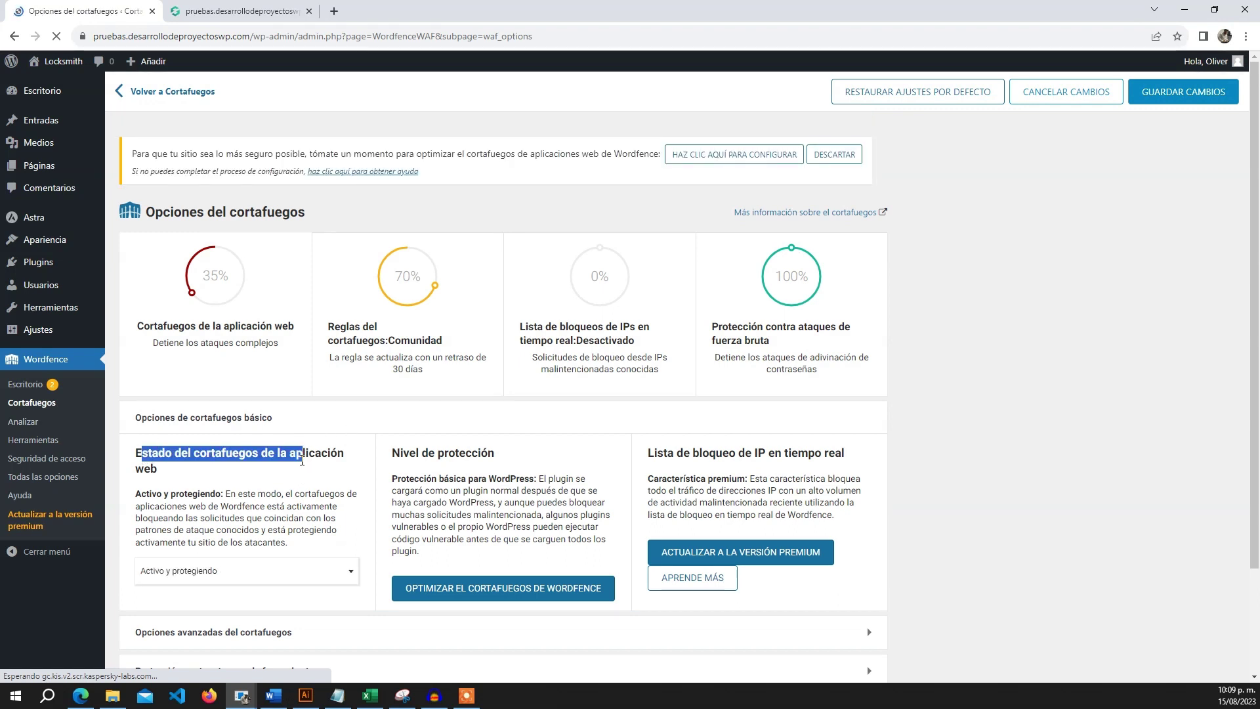
# Switch the web application firewall status to "Modo de aprendizaje" and read its description
pyautogui.click(316, 568)
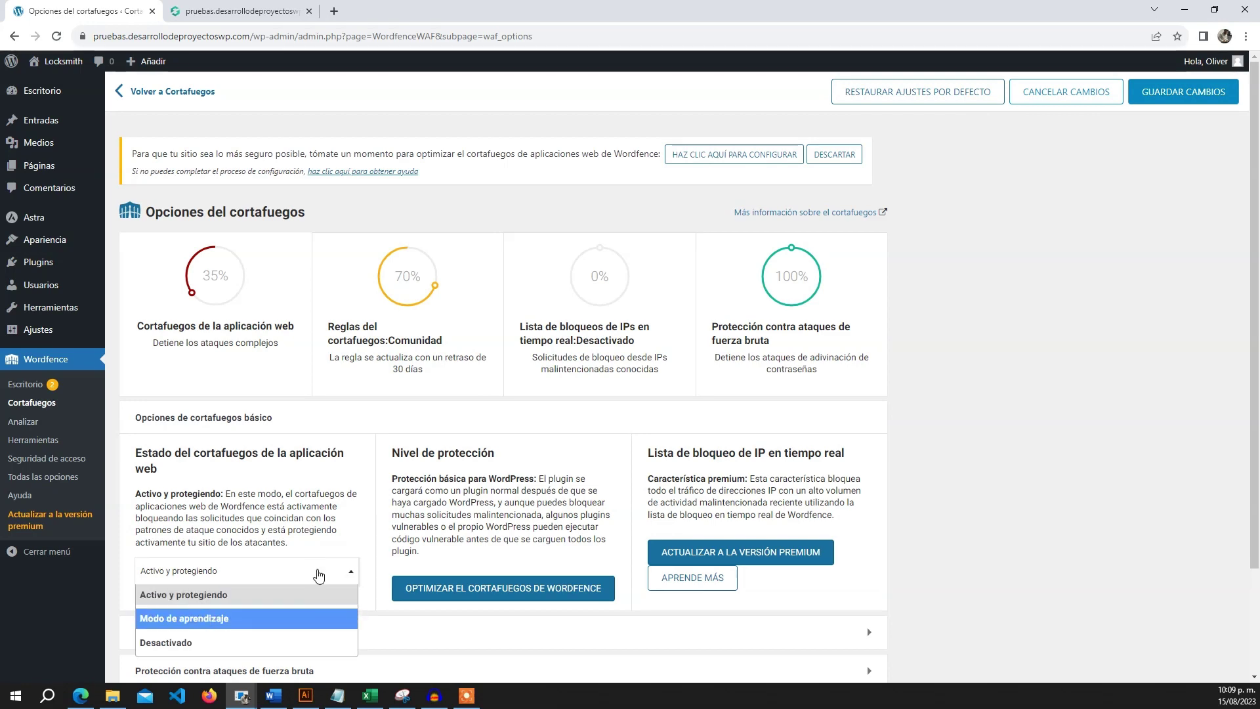
pyautogui.click(210, 618)
pyautogui.scroll(-1, 349, 542)
pyautogui.scroll(-2, 350, 542)
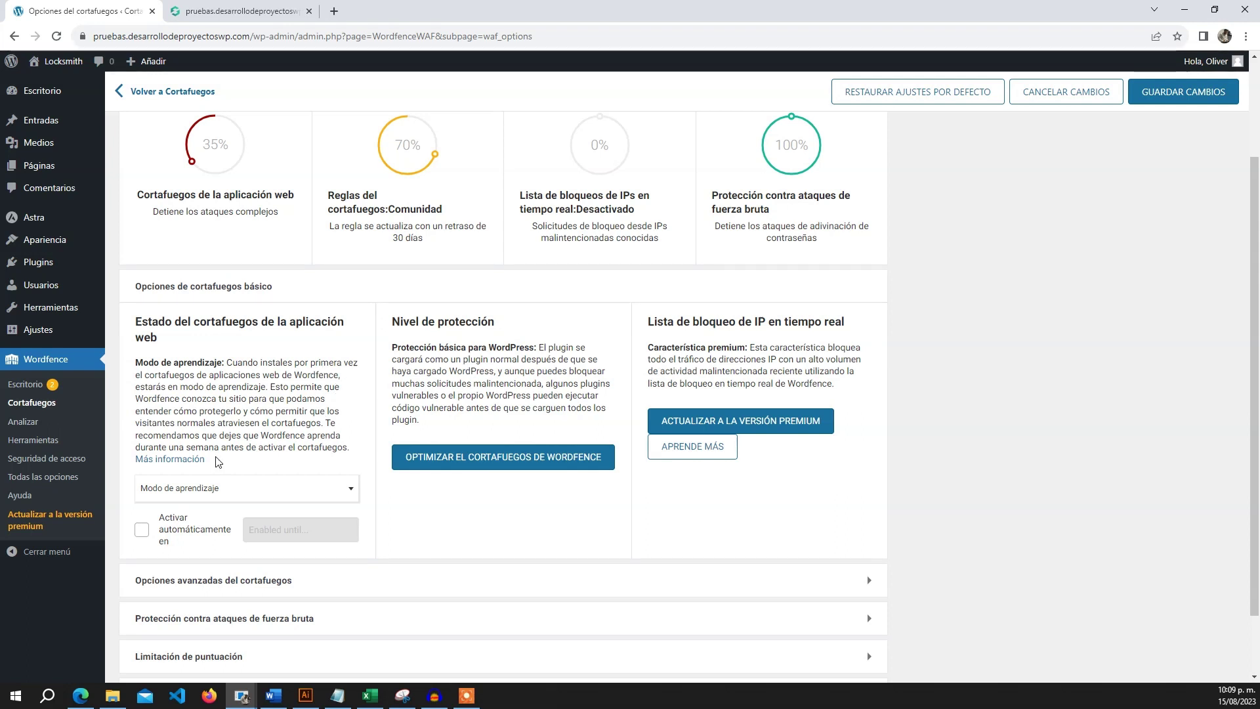
pyautogui.click(272, 496)
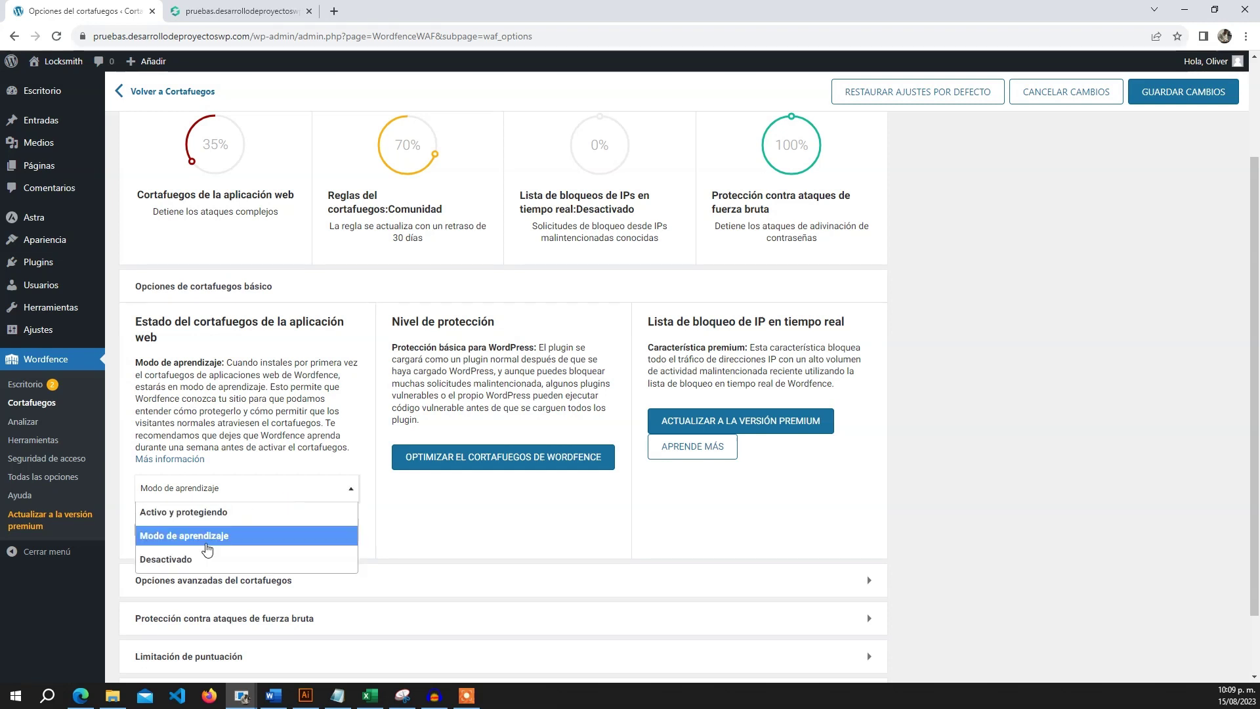
pyautogui.click(205, 537)
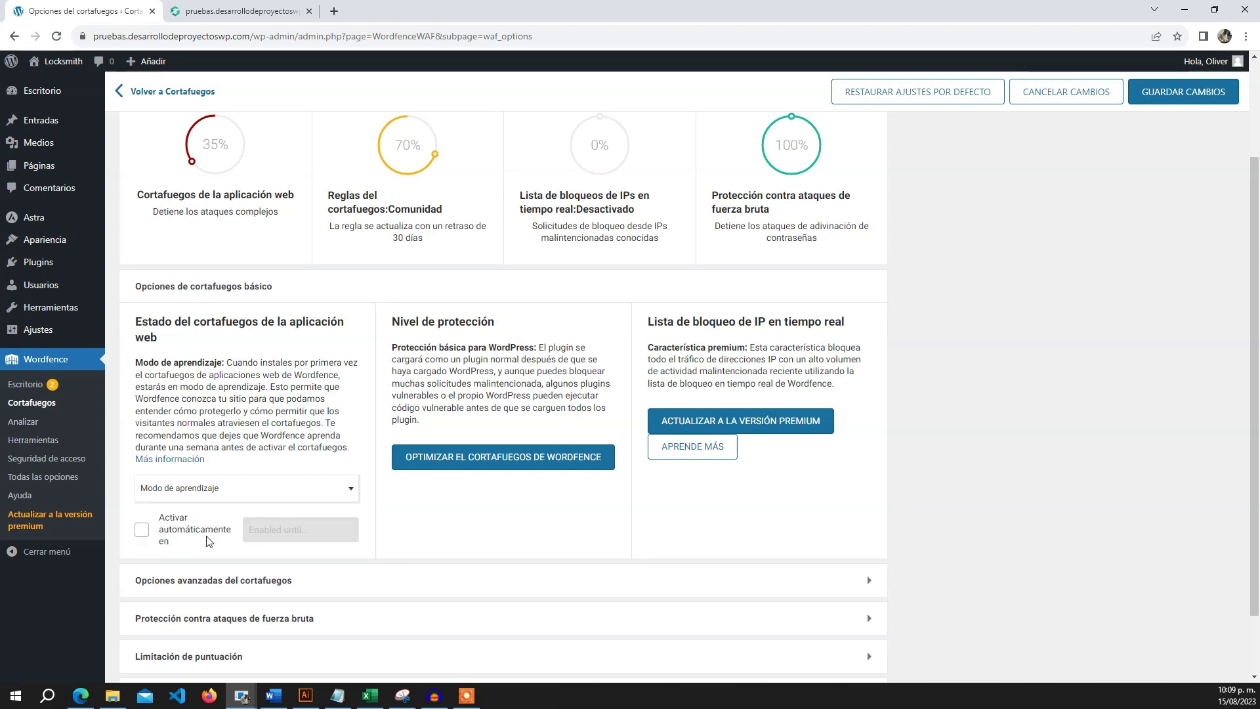
# Set the web application firewall status back to "Activo y protegiendo"
pyautogui.click(168, 535)
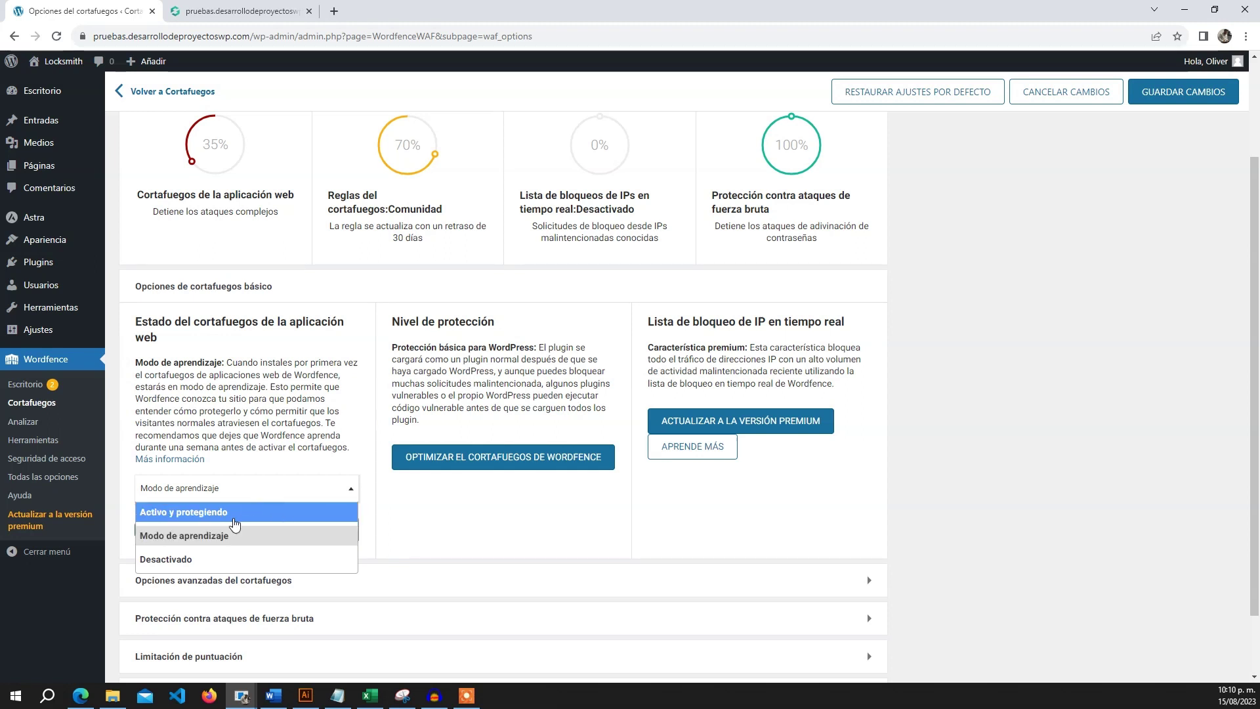
pyautogui.click(427, 540)
pyautogui.click(217, 496)
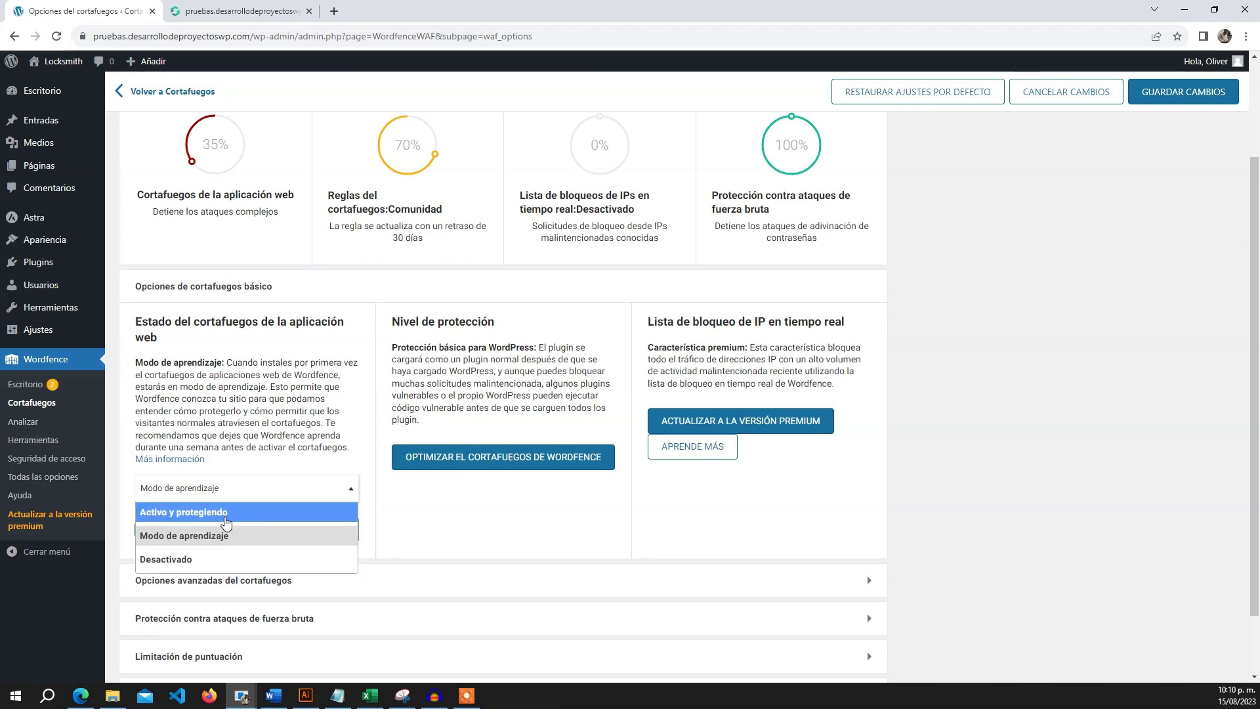
pyautogui.click(281, 512)
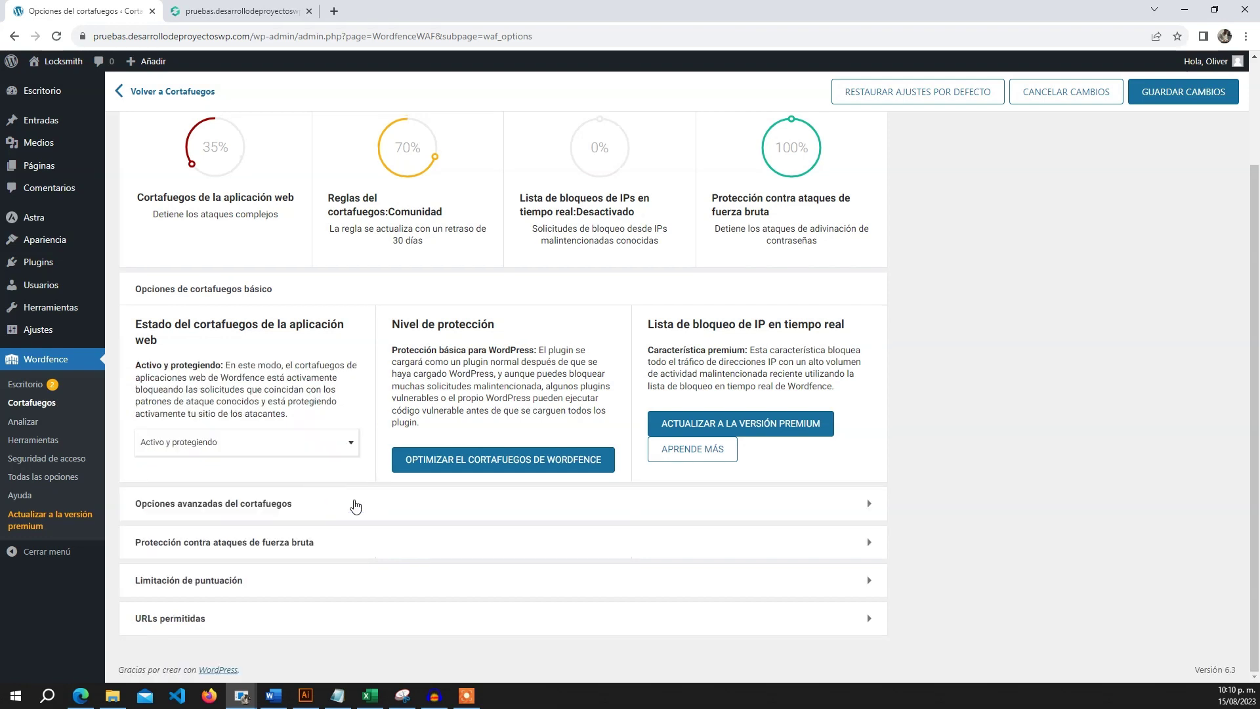
# Check the available firewall status choices again, keeping "Activo y protegiendo", and look over the basic firewall options
pyautogui.click(282, 454)
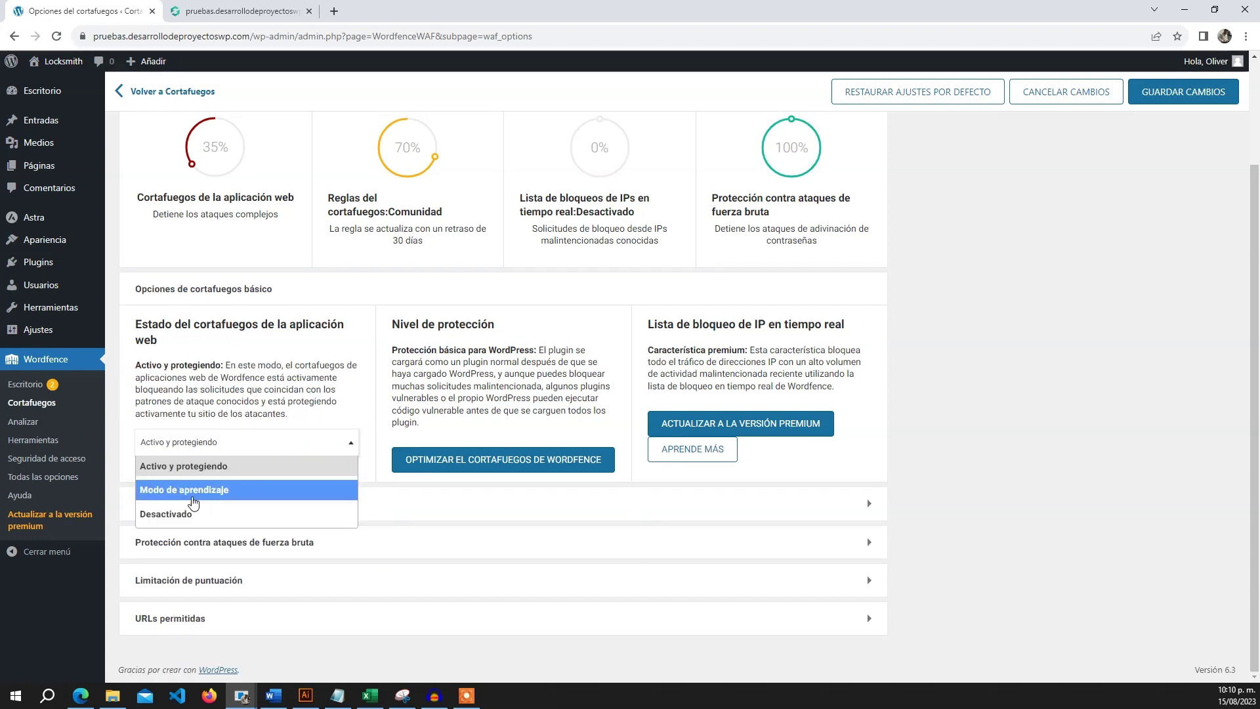
pyautogui.click(201, 491)
pyautogui.click(252, 498)
pyautogui.click(218, 522)
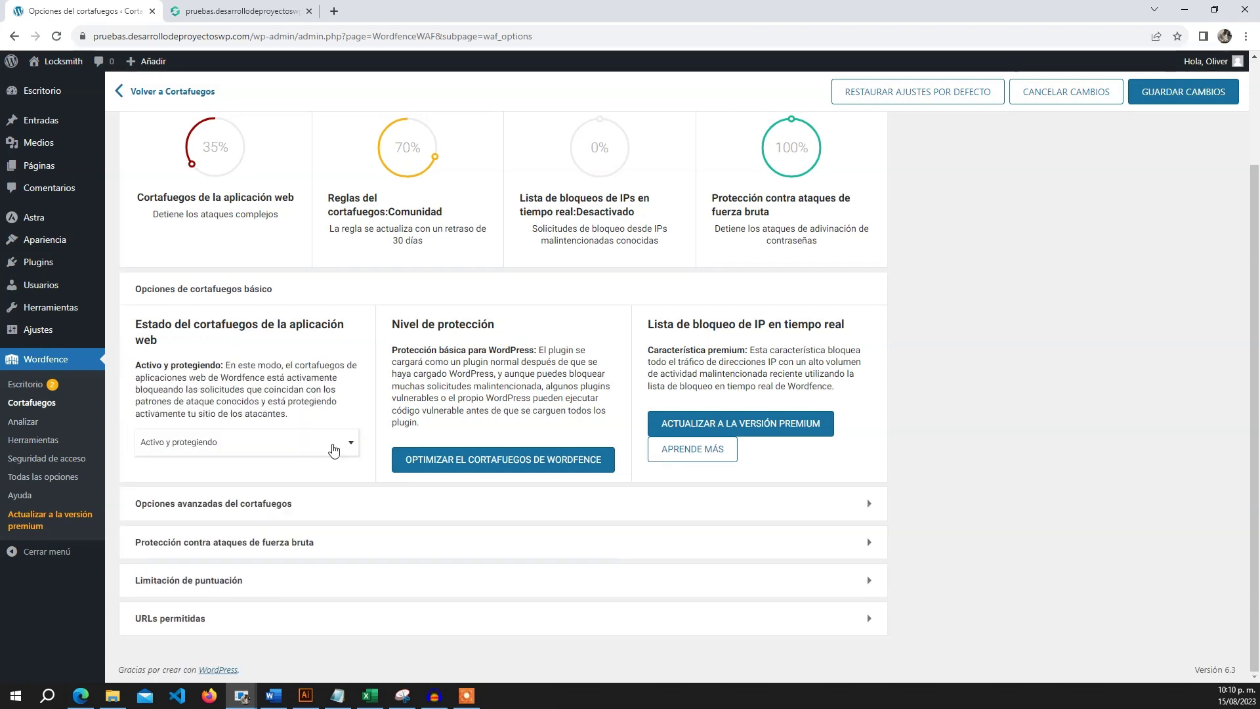
pyautogui.click(346, 443)
pyautogui.click(360, 419)
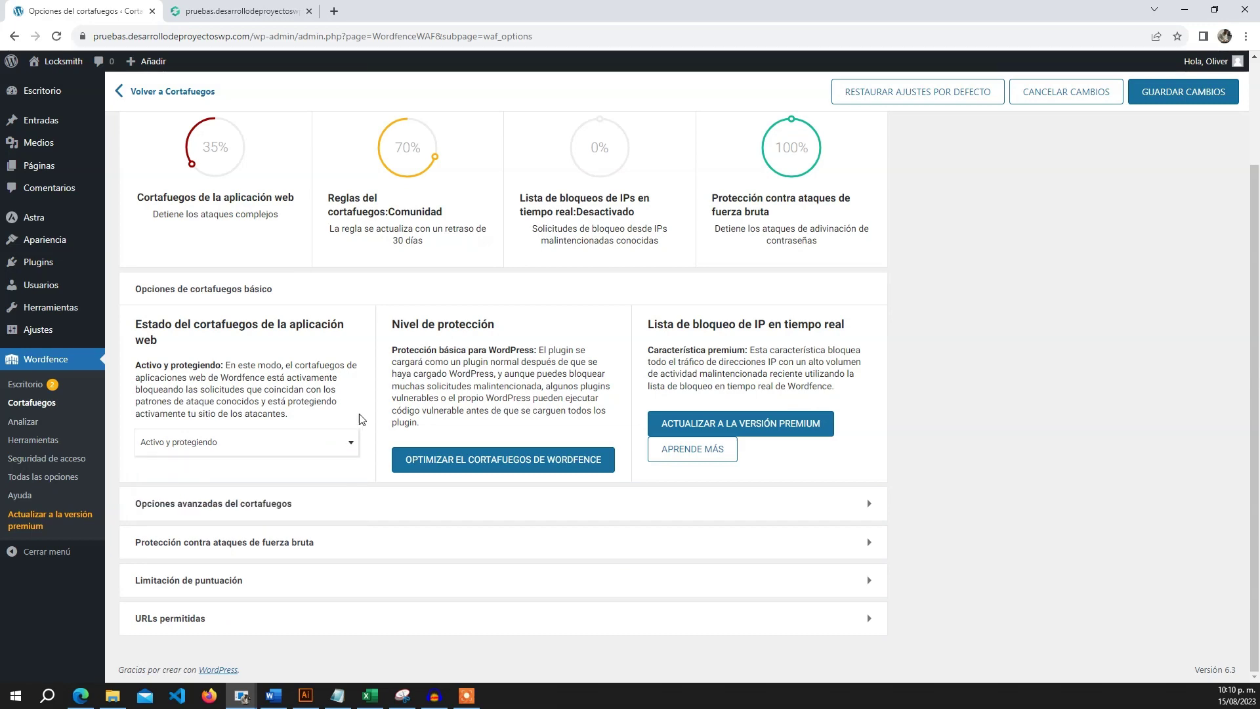
pyautogui.scroll(2, 361, 420)
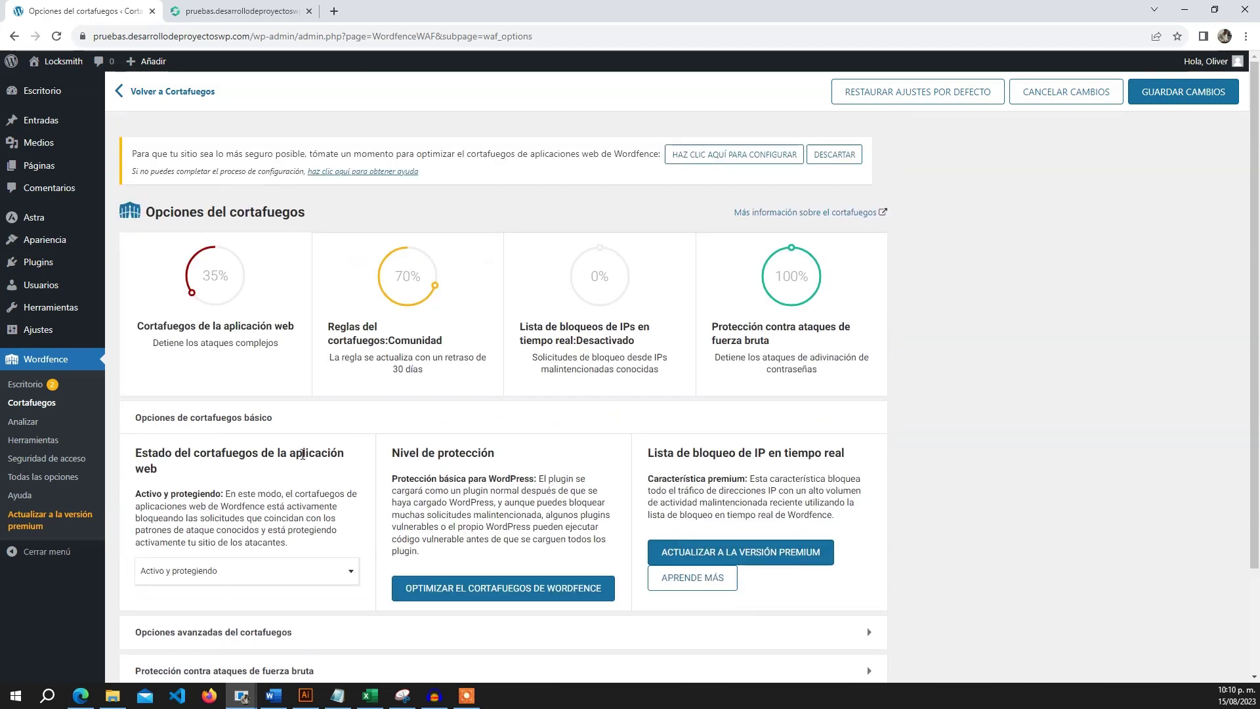
pyautogui.scroll(-2, 484, 470)
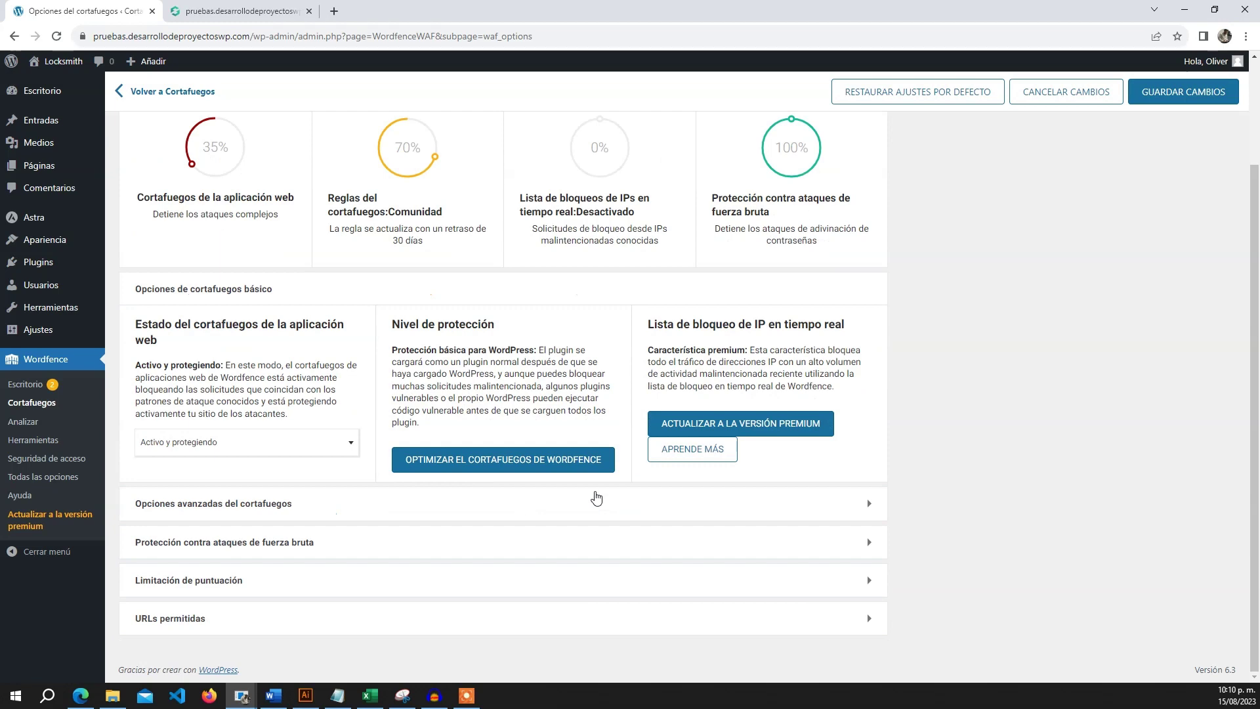
# Expand the advanced firewall options to look through them, then collapse the section
pyautogui.click(596, 499)
pyautogui.scroll(-2, 459, 630)
pyautogui.scroll(2, 475, 503)
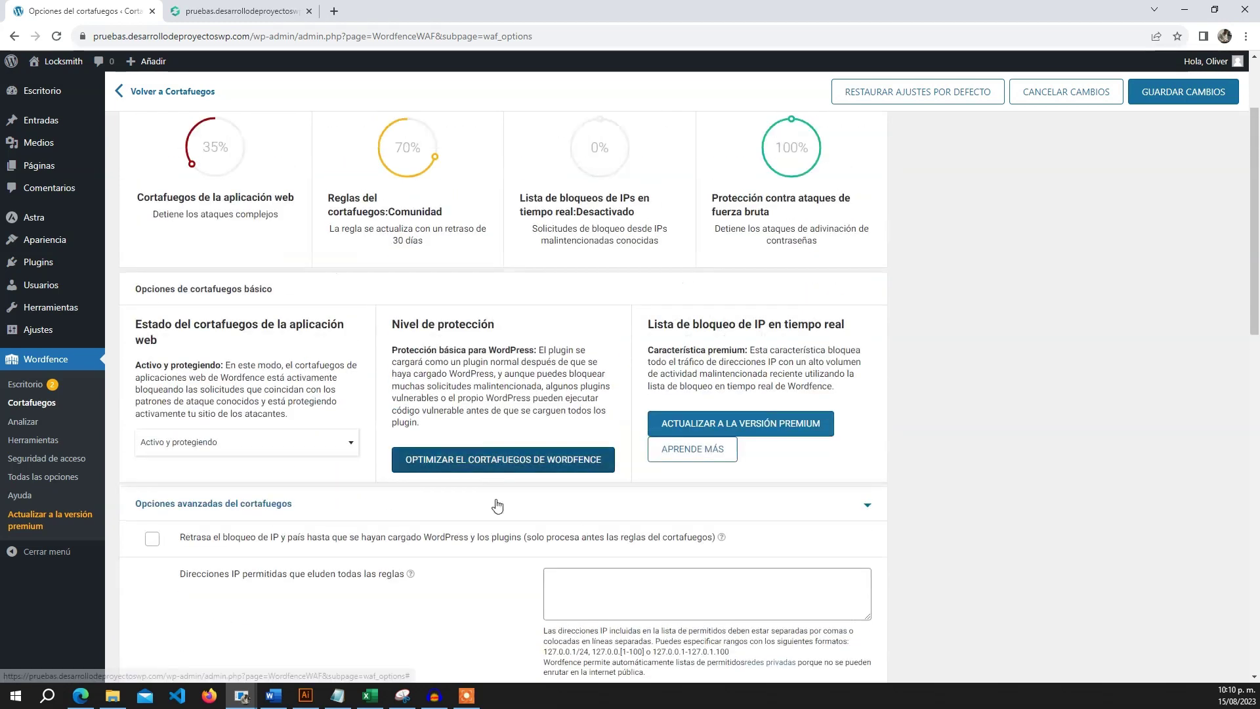
pyautogui.click(276, 512)
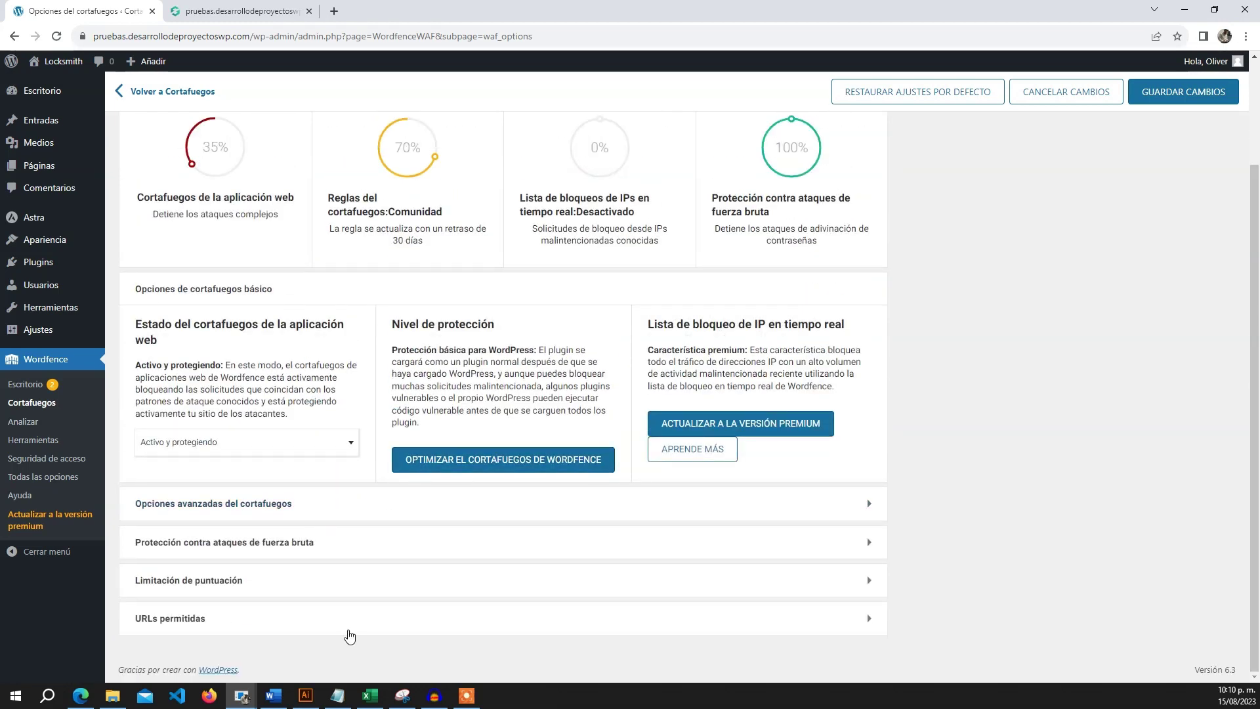
# Expand the brute-force attack protection section and review its lockout and password settings
pyautogui.click(882, 531)
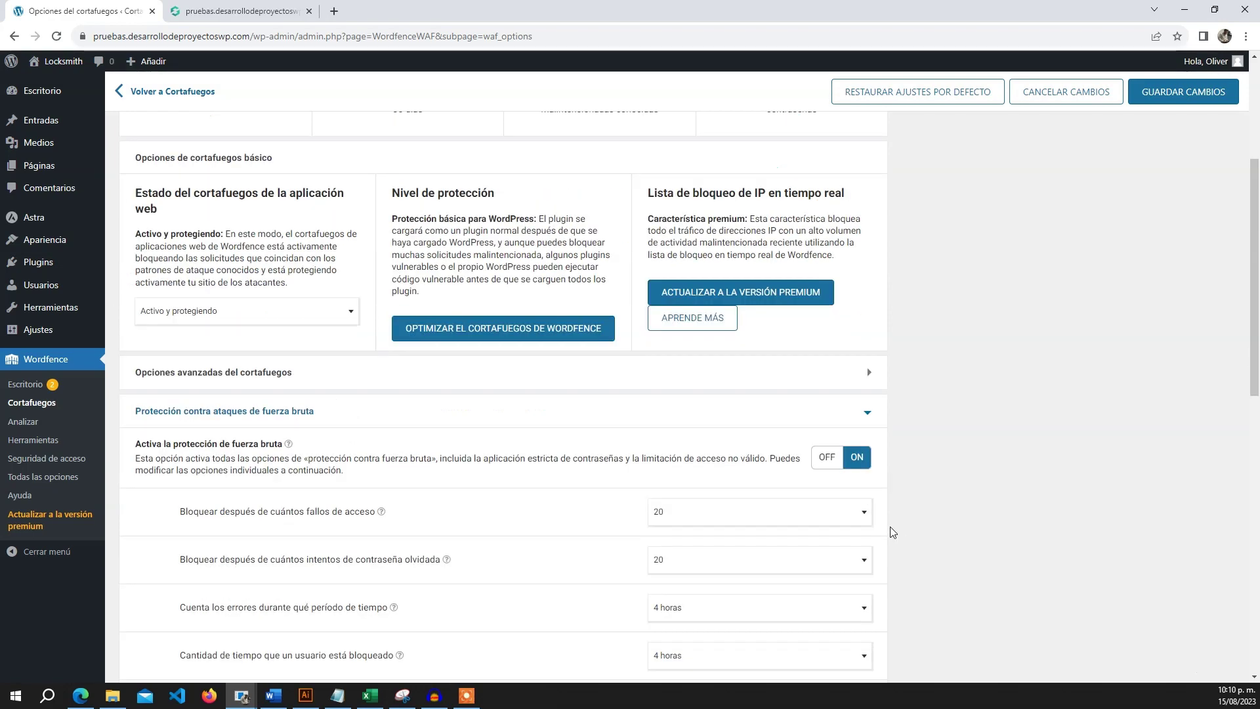
pyautogui.scroll(-7, 893, 532)
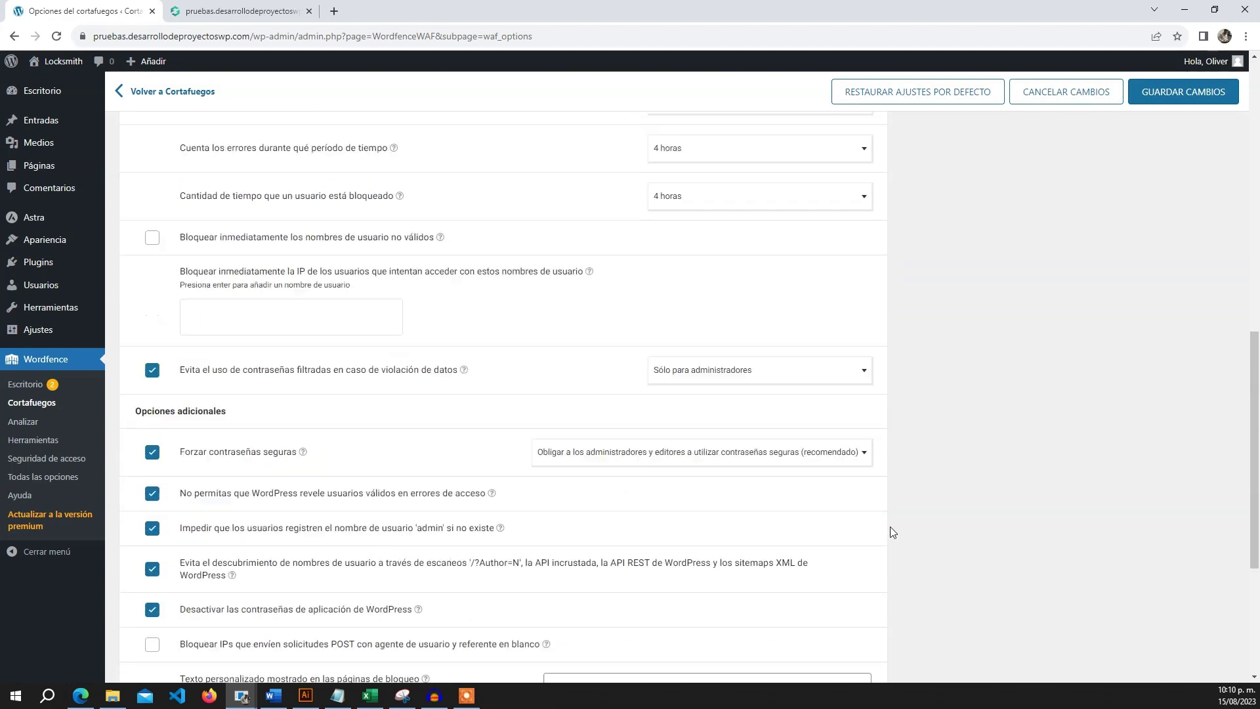
pyautogui.scroll(-4, 891, 526)
pyautogui.scroll(12, 890, 526)
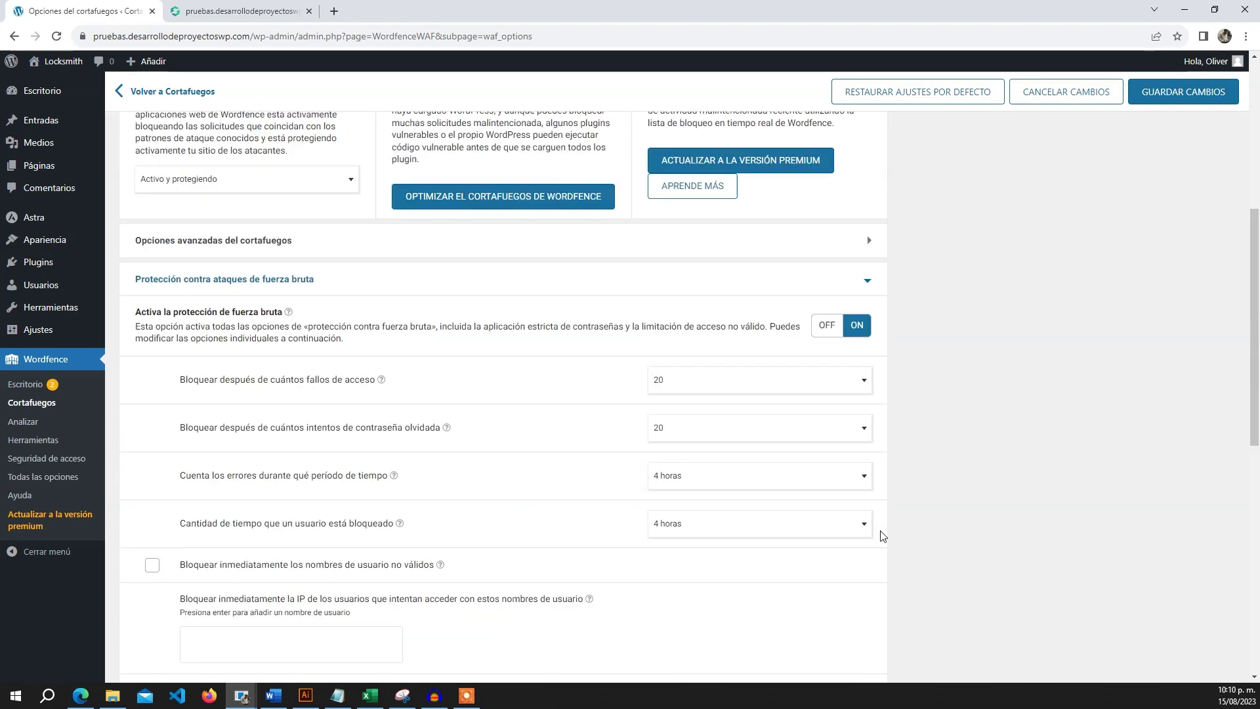
pyautogui.scroll(2, 568, 484)
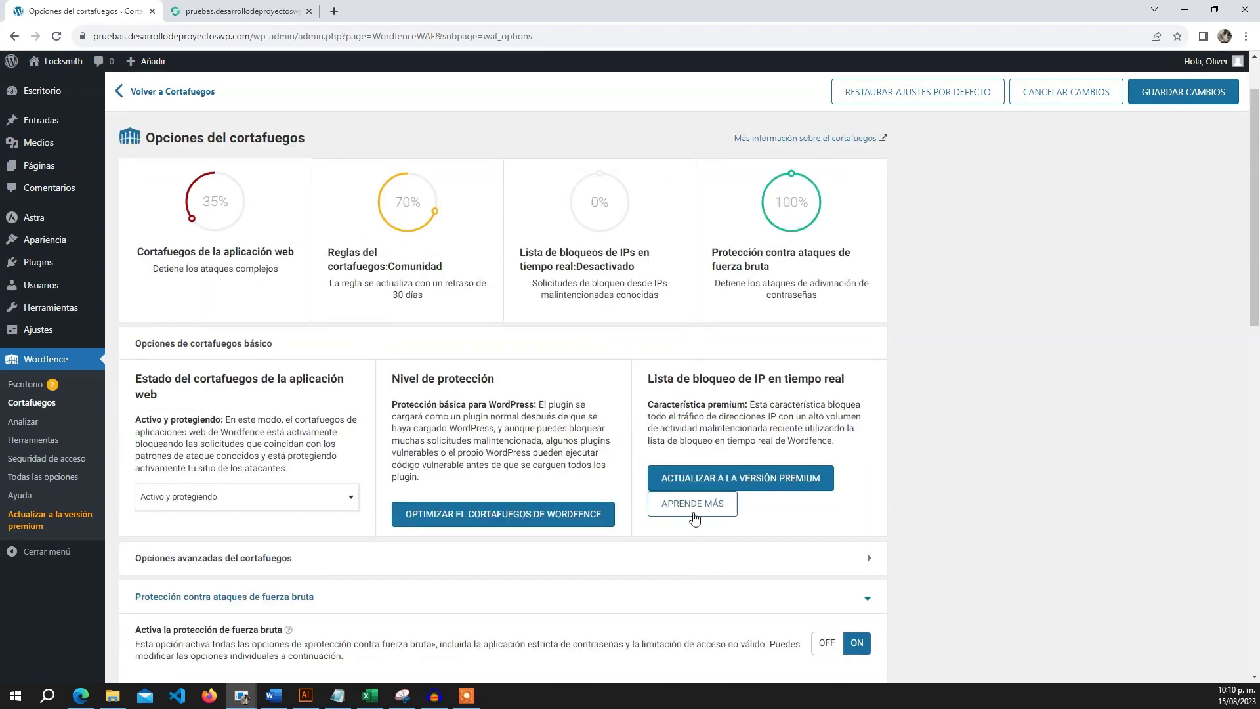
# Check the advanced firewall options once more, including the allowed IP addresses setting, and collapse them again
pyautogui.click(698, 564)
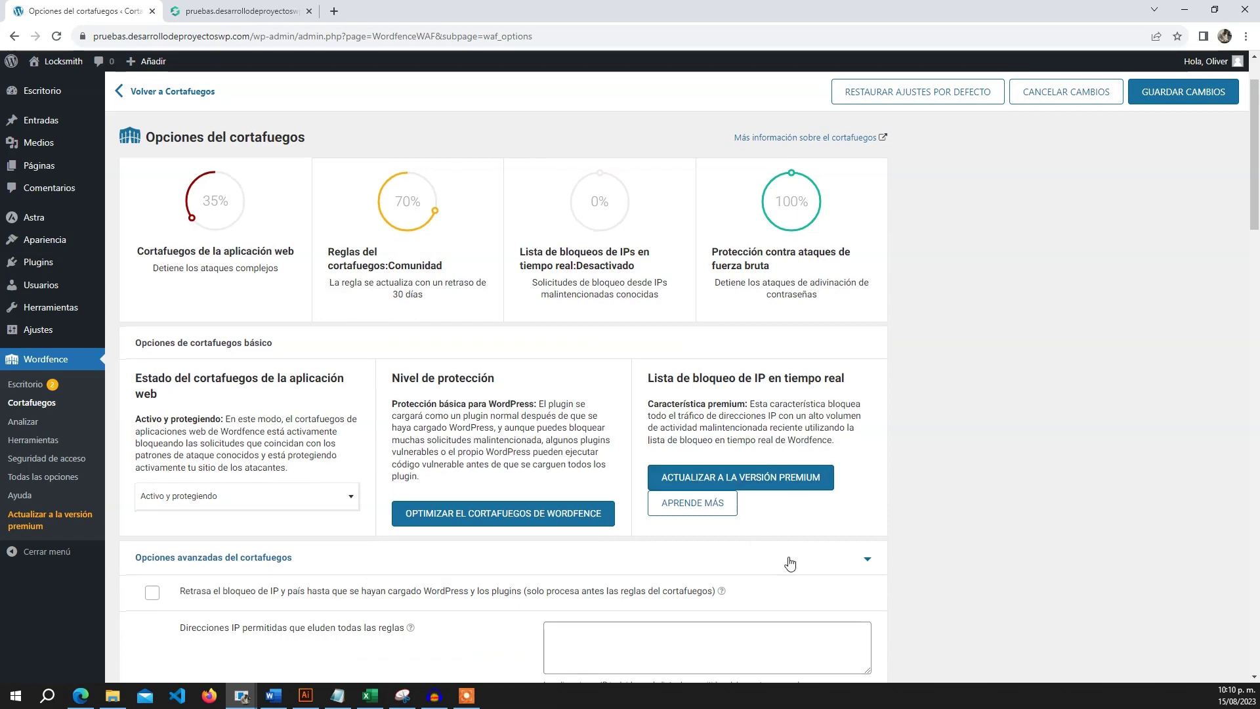
pyautogui.scroll(-2, 790, 560)
pyautogui.click(466, 433)
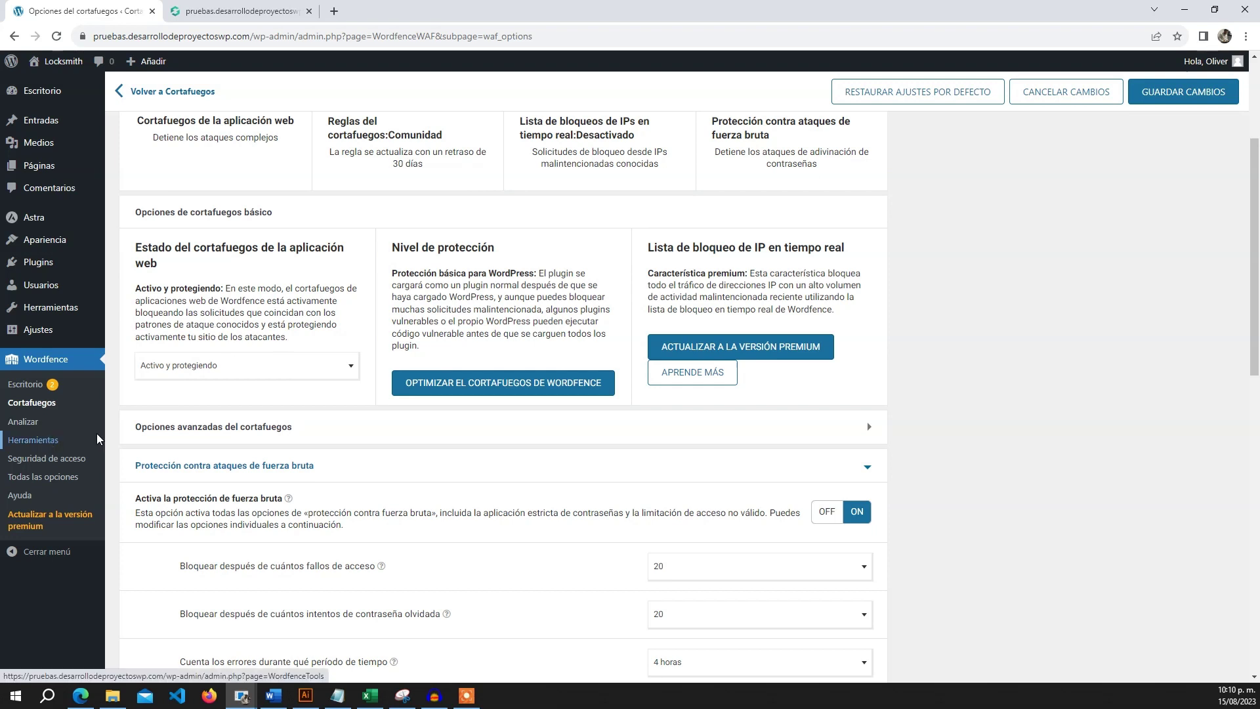
# Open Wordfence's Herramientas page to view the live traffic section
pyautogui.click(50, 439)
pyautogui.click(653, 126)
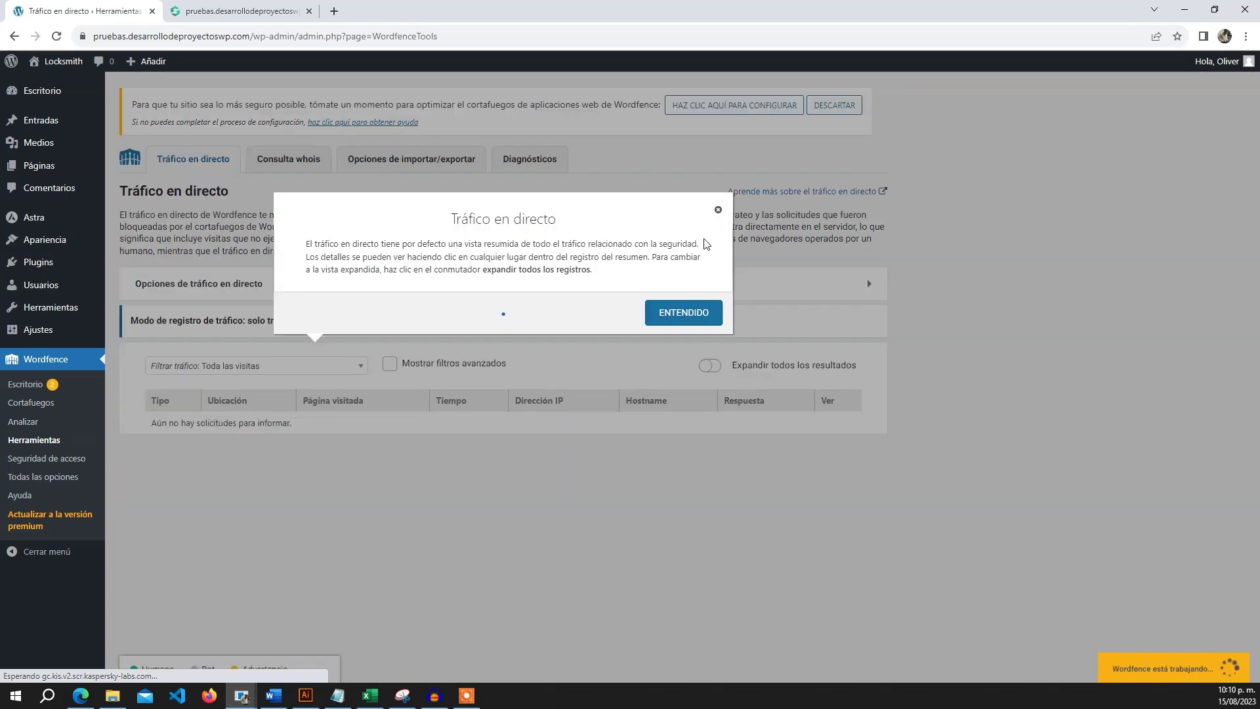
# Dismiss the live traffic introduction and open Wordfence's Seguridad de acceso page to review the two-factor authentication setup
pyautogui.click(718, 210)
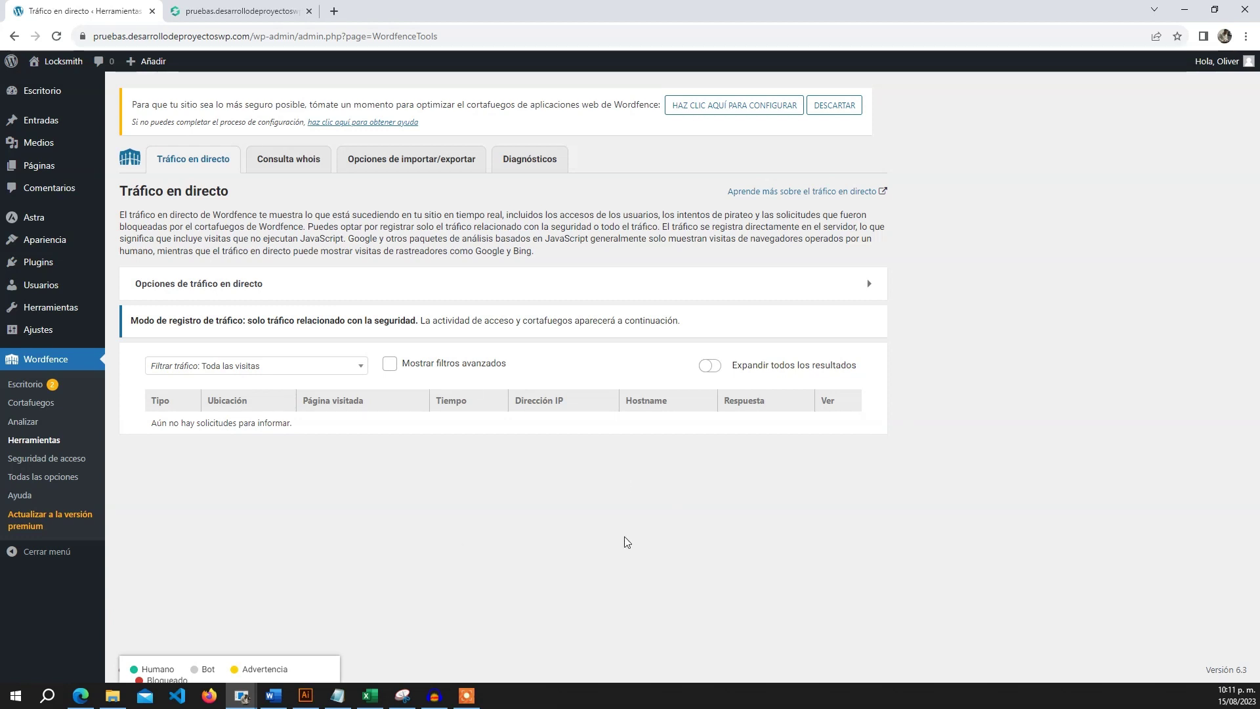
pyautogui.click(58, 461)
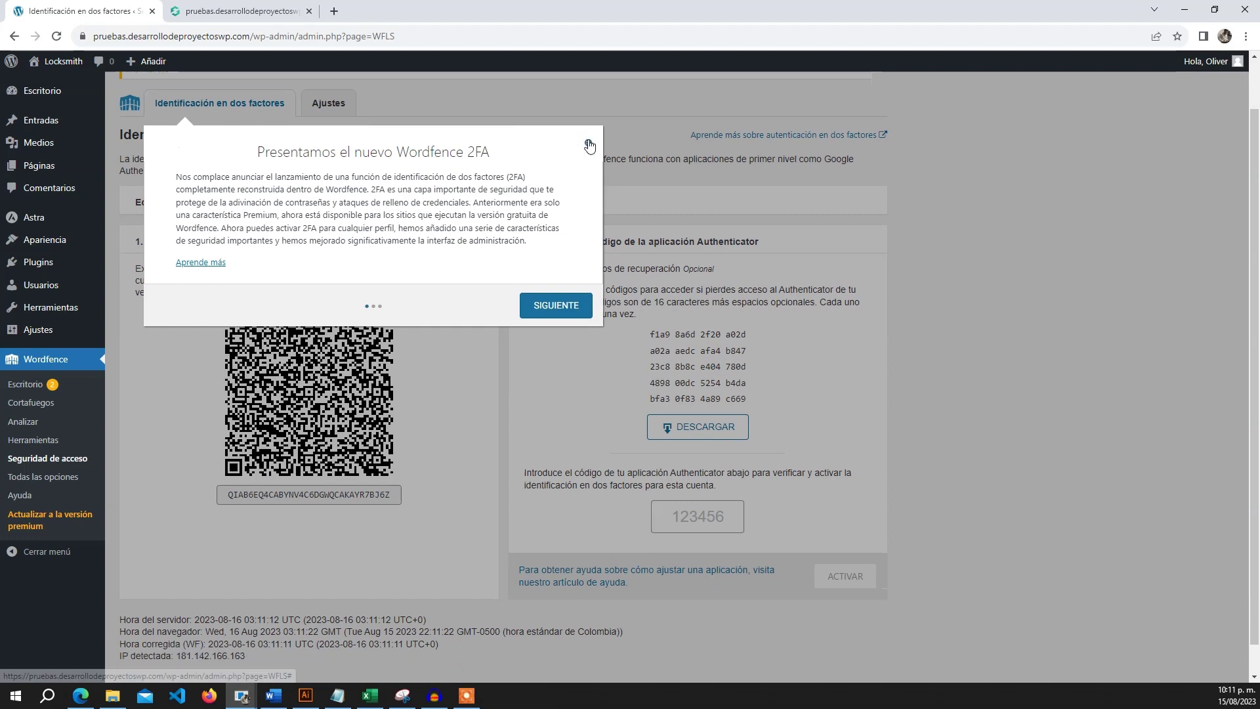
pyautogui.click(589, 145)
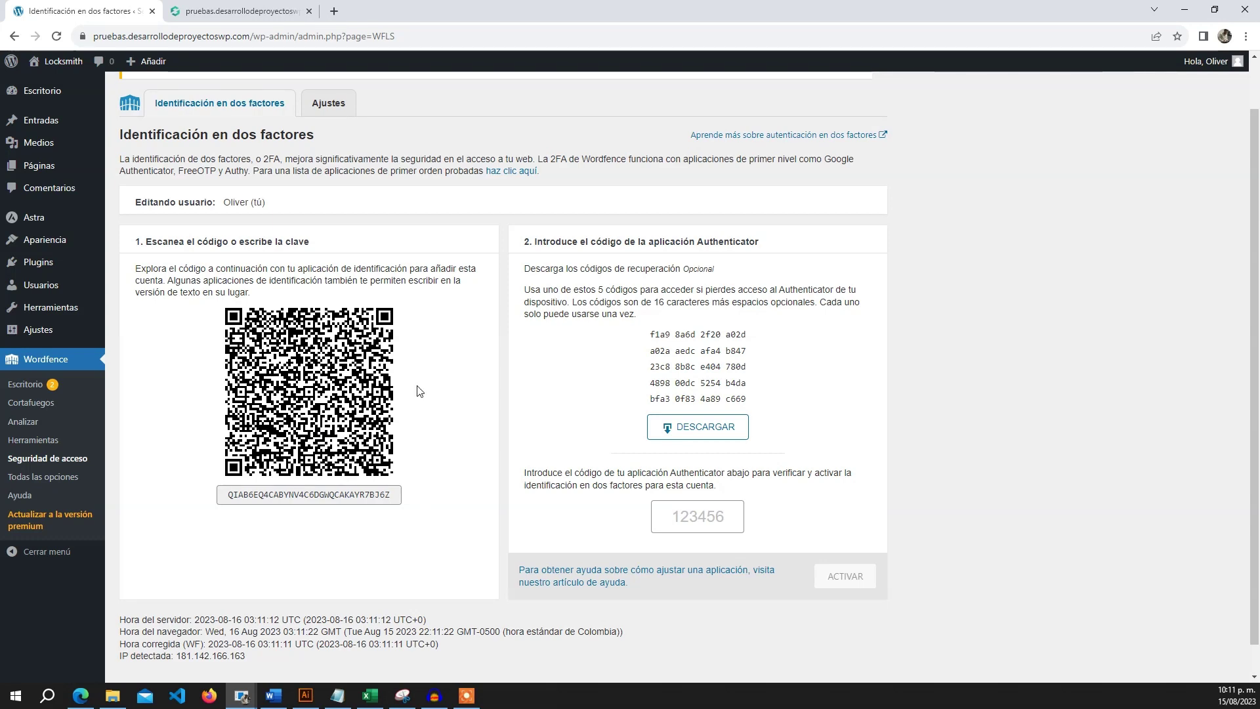
pyautogui.scroll(1, 420, 391)
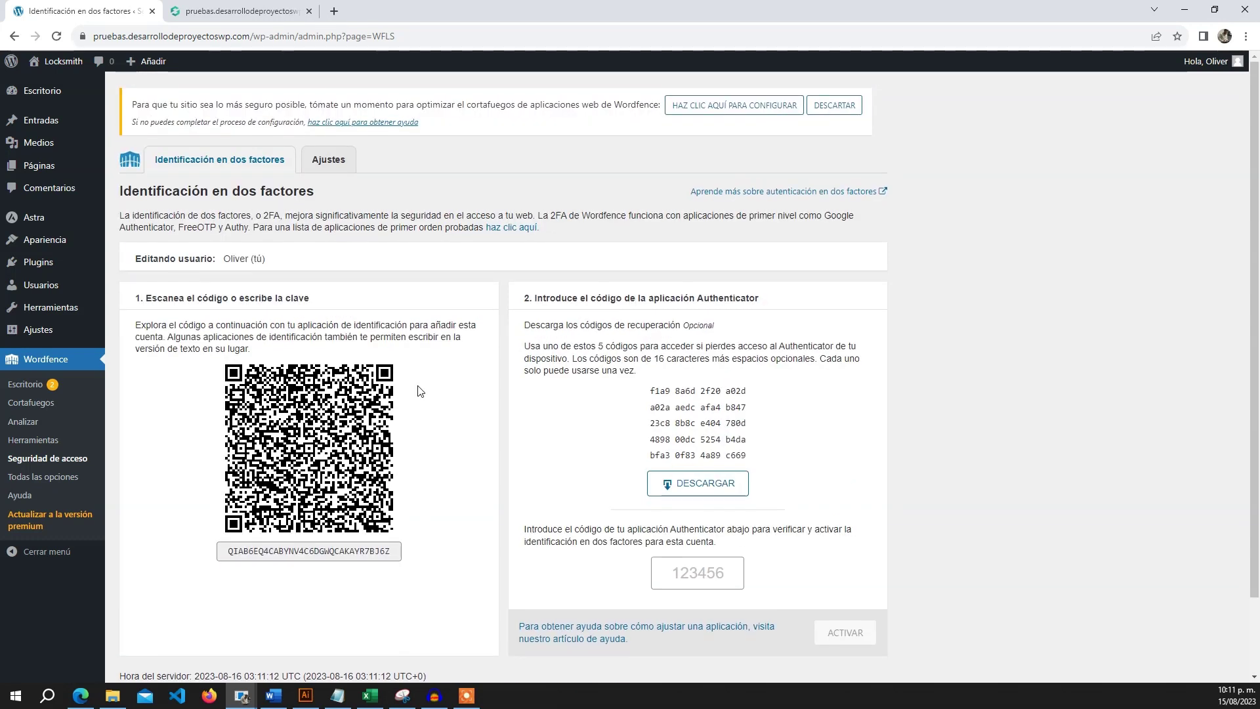
pyautogui.scroll(-2, 420, 391)
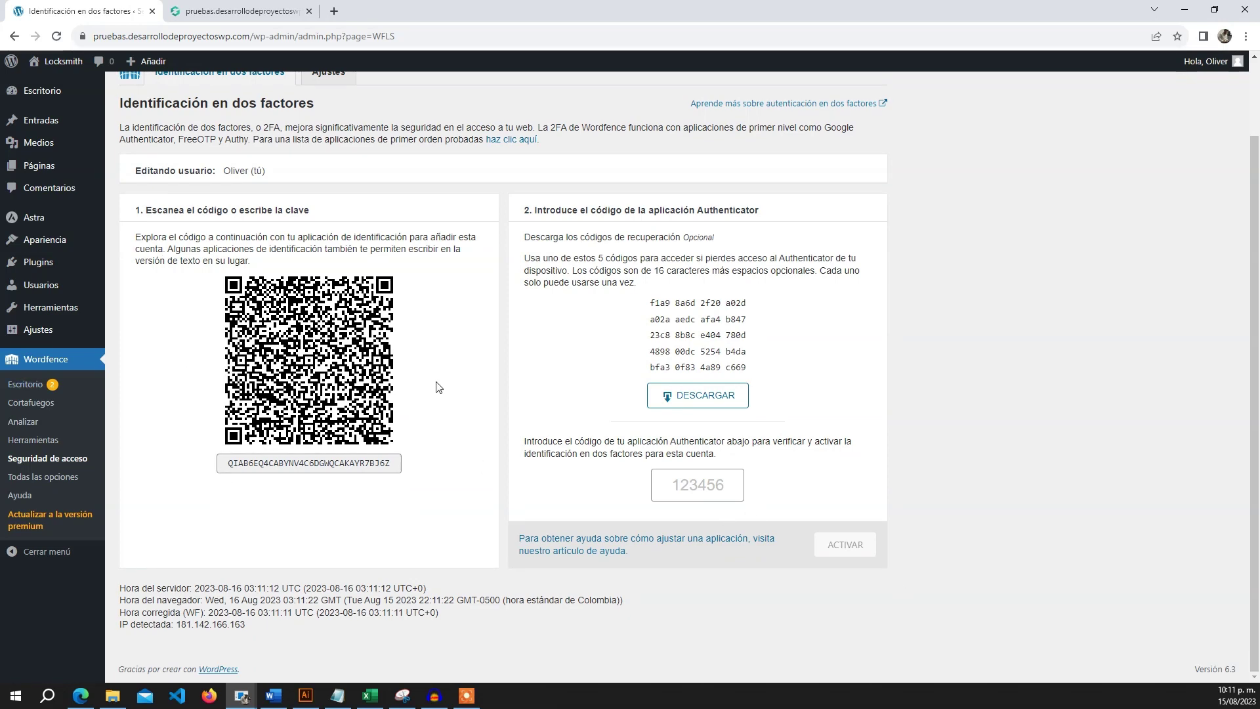
pyautogui.scroll(2, 457, 425)
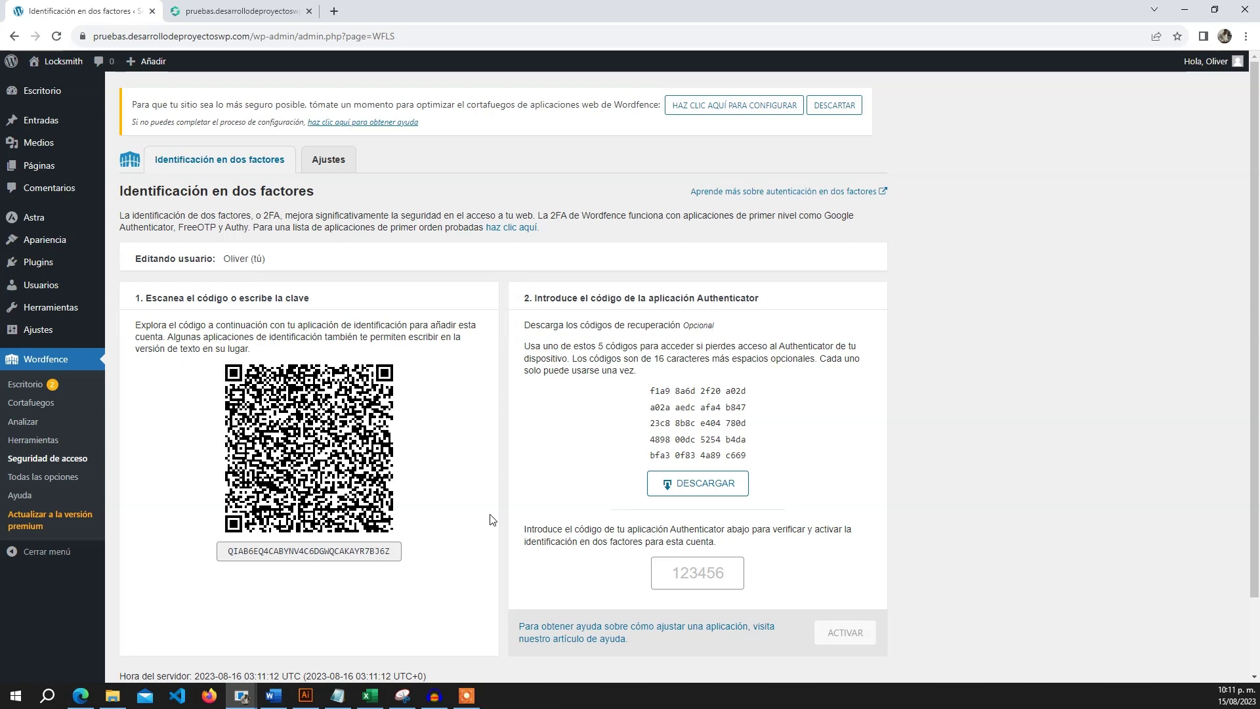
# Review the login security Ajustes, including the user summary, 2FA roles, XML-RPC and WooCommerce integration options
pyautogui.click(330, 166)
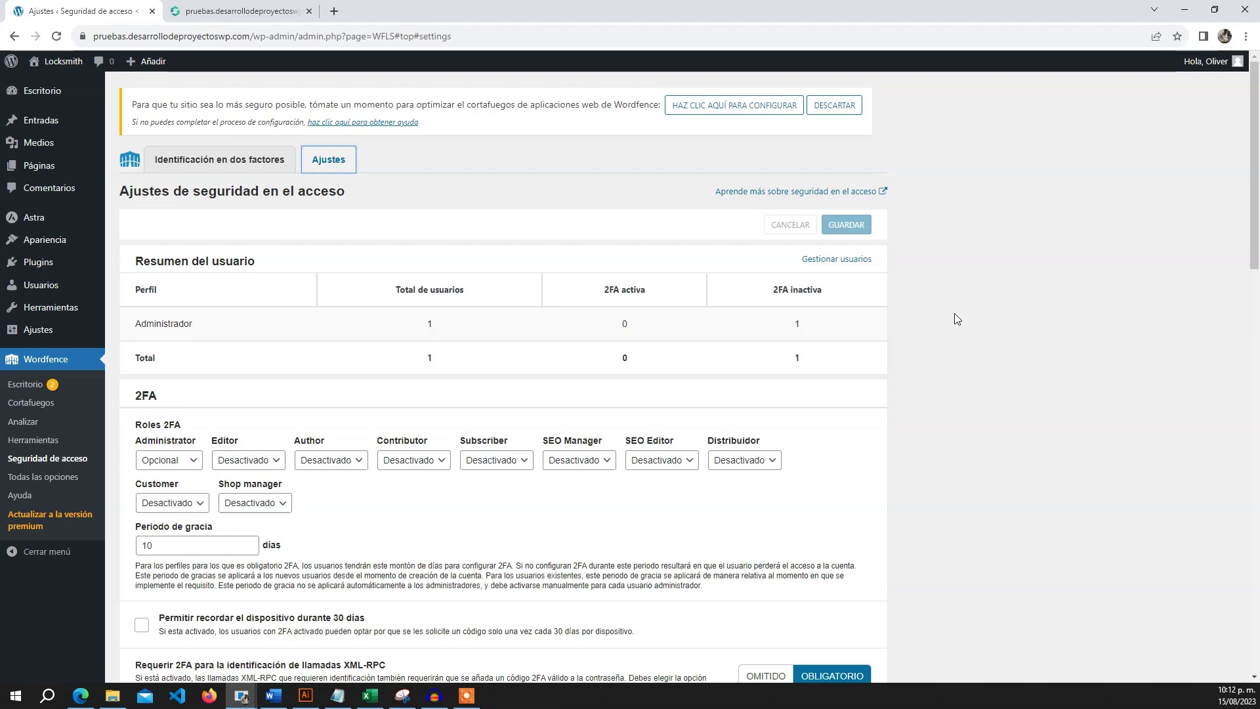
pyautogui.scroll(-5, 955, 319)
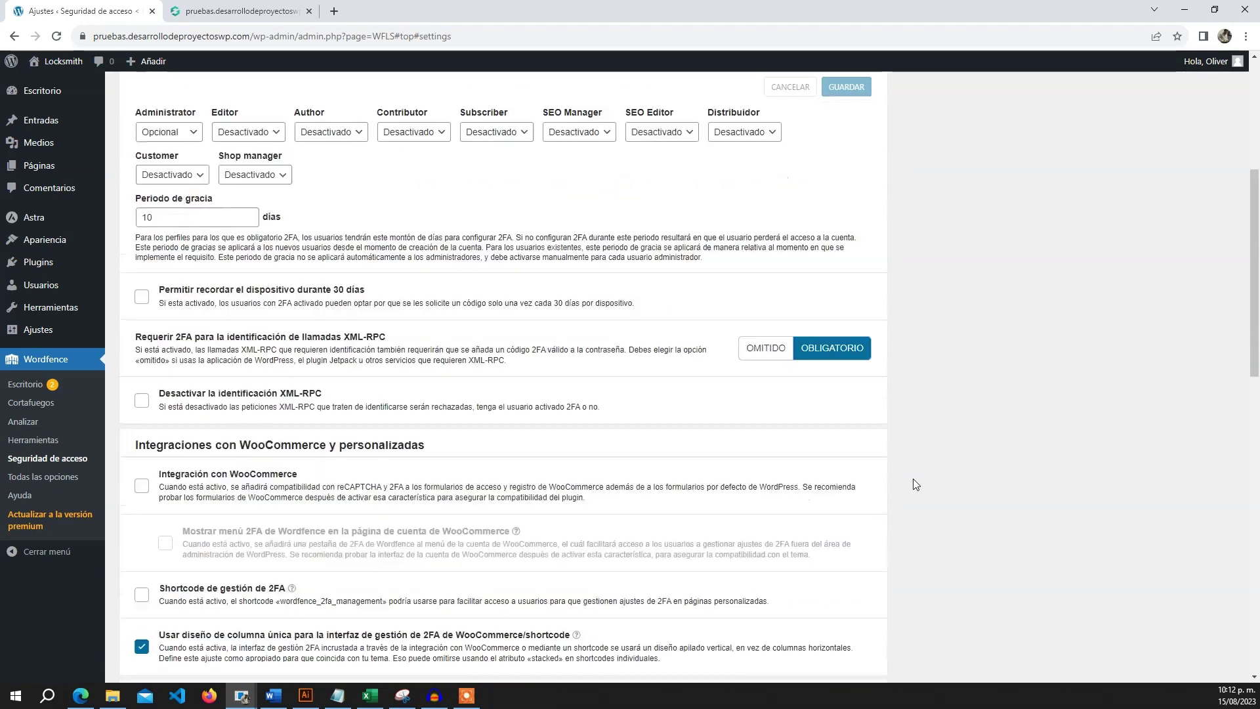
pyautogui.scroll(5, 916, 484)
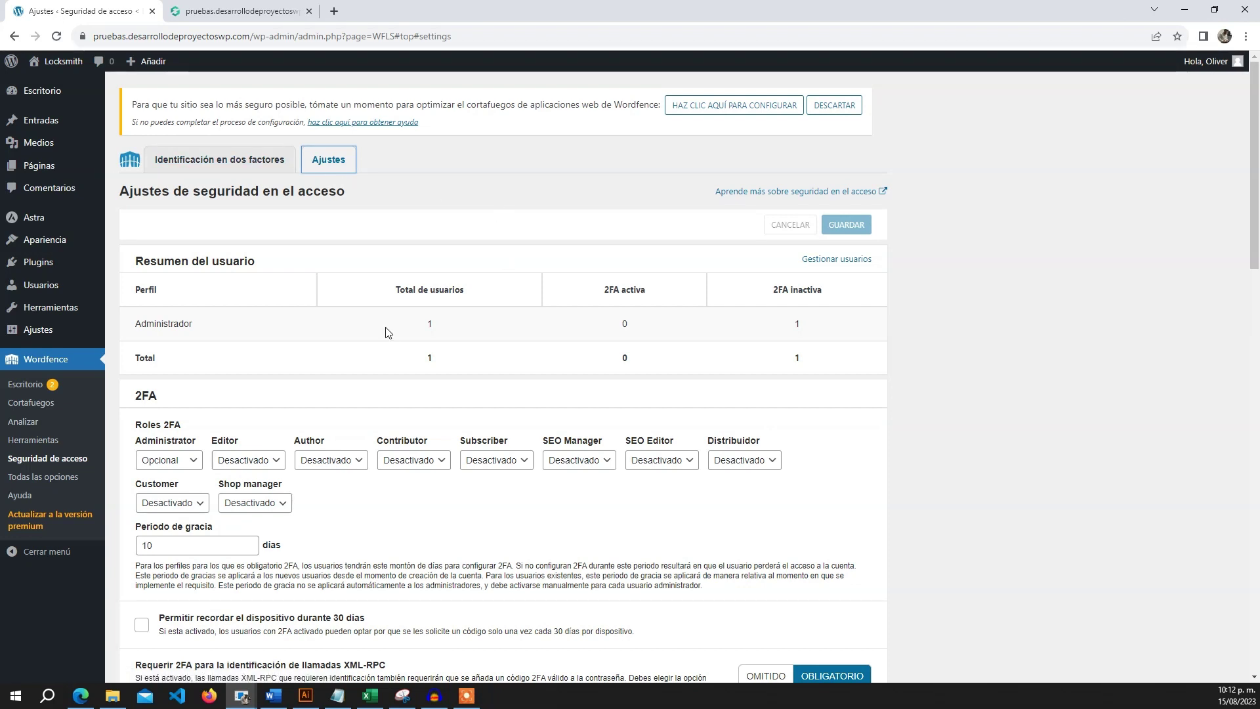
pyautogui.doubleClick(165, 325)
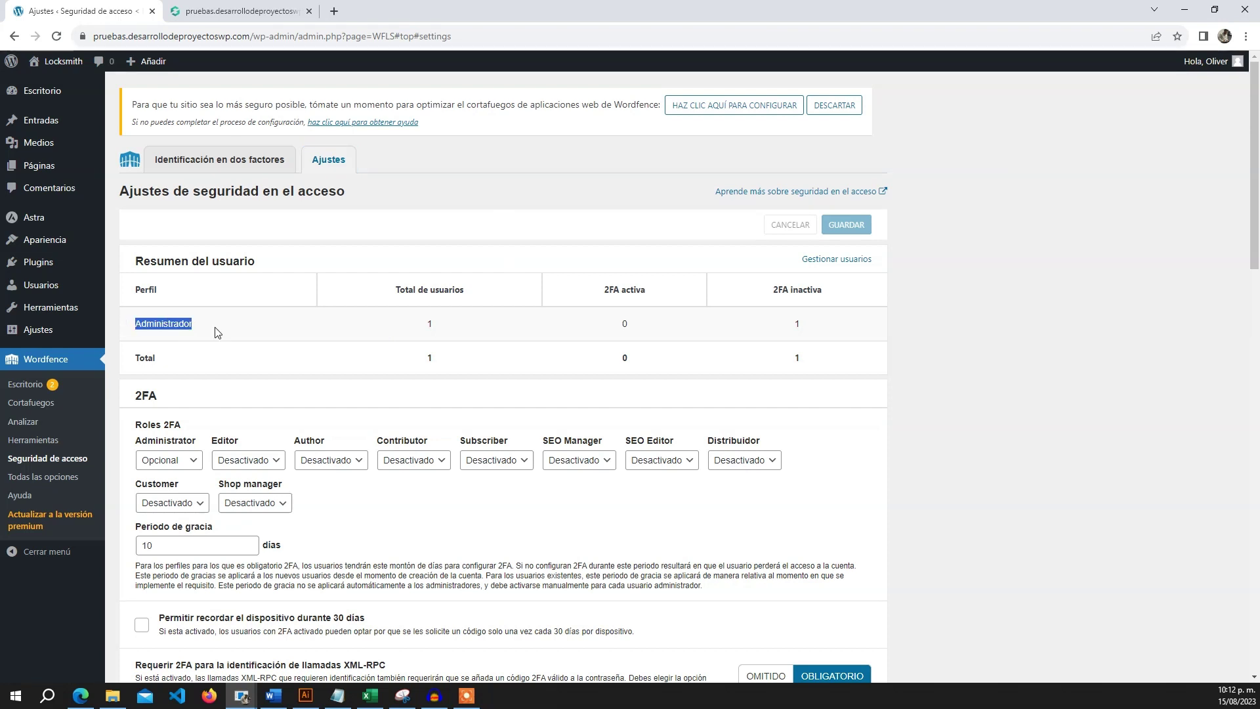
pyautogui.click(393, 345)
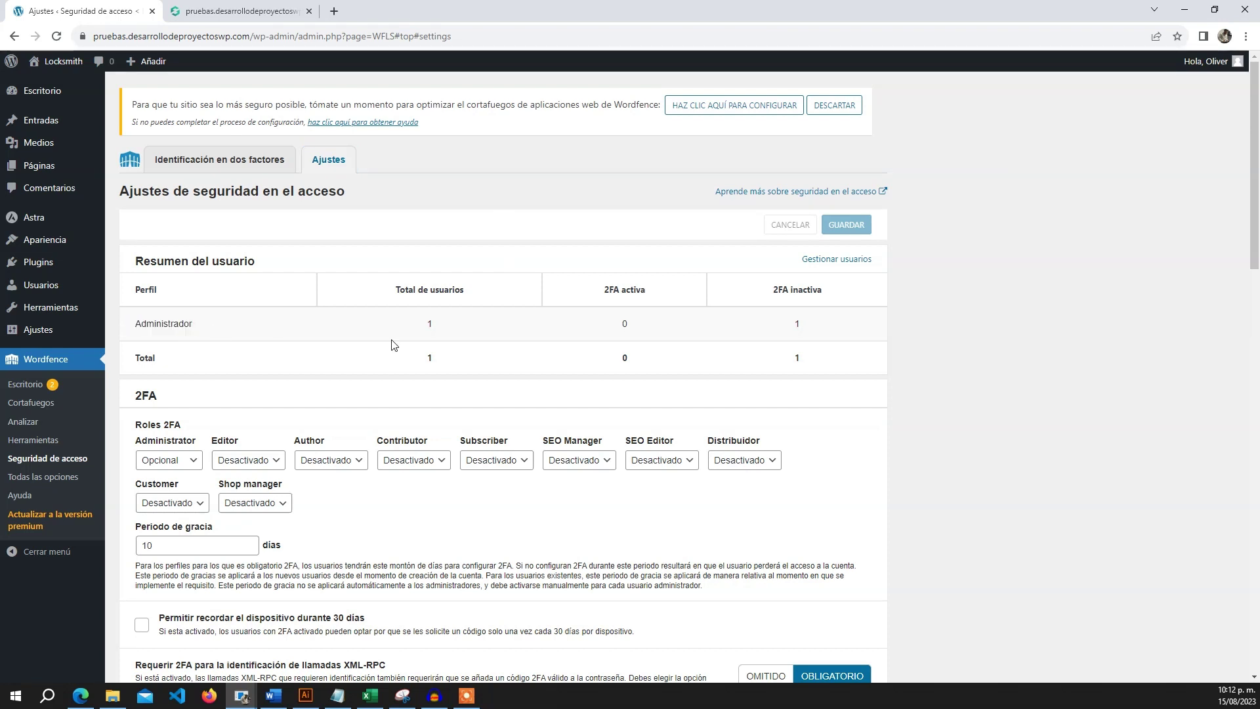
pyautogui.moveTo(829, 327); pyautogui.dragTo(594, 283)
pyautogui.click(668, 331)
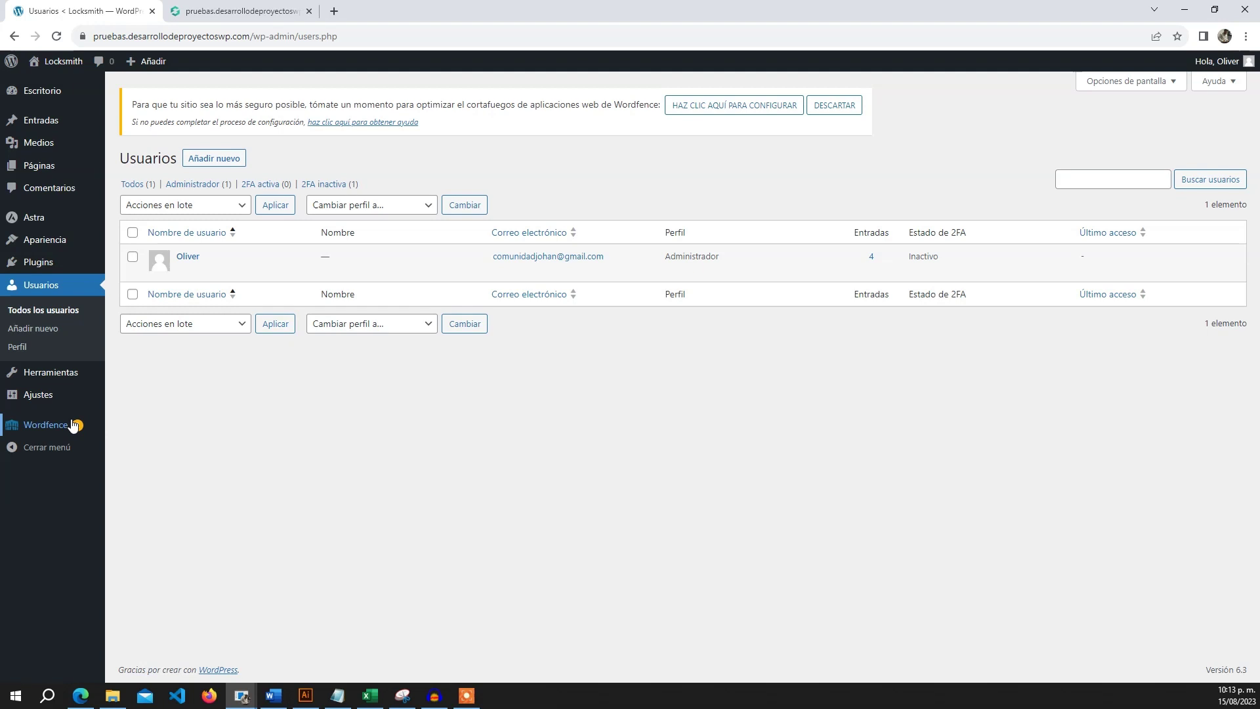
# Return from the WordPress users list to the Wordfence sections
pyautogui.moveTo(66, 421)
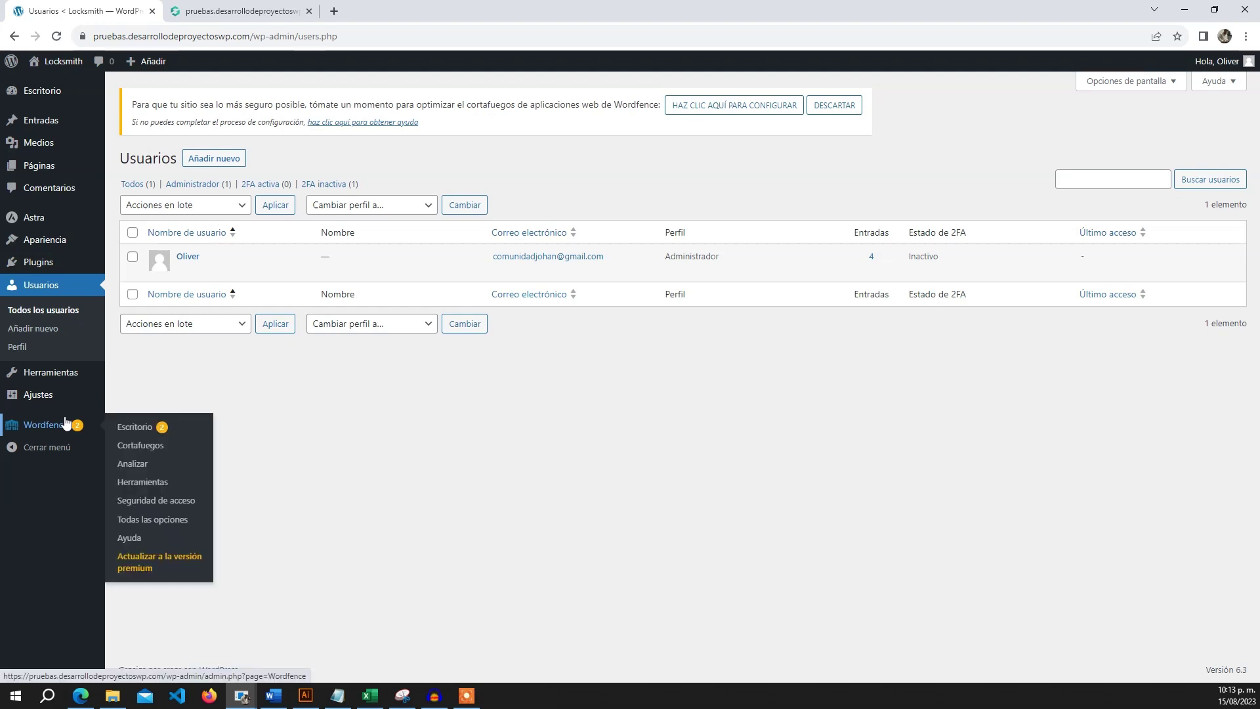